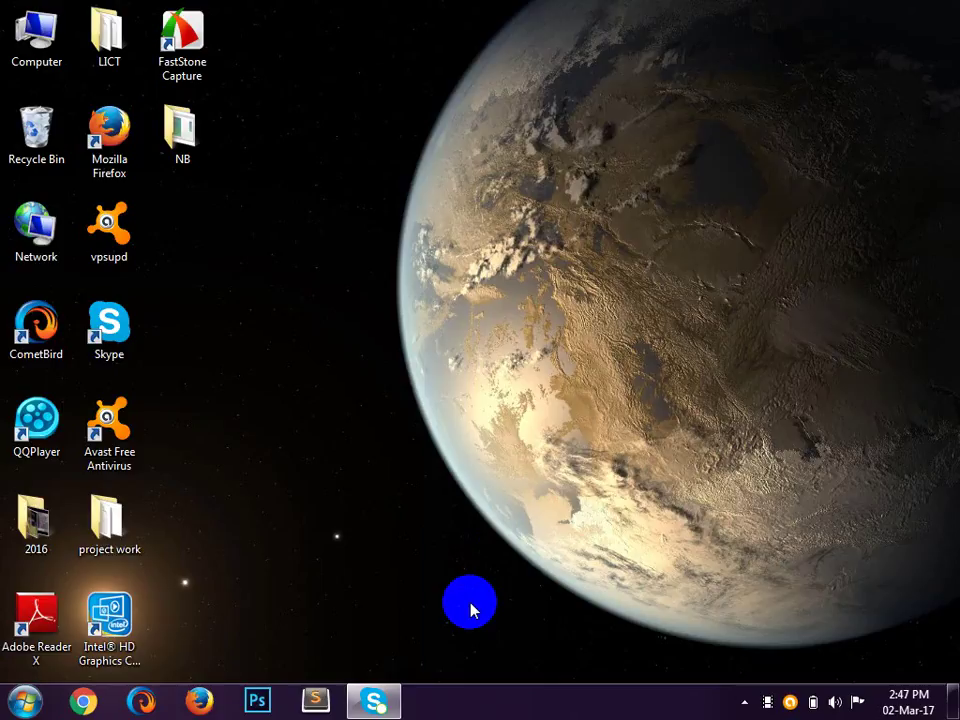
Step: Bring up the running Skype window from the taskbar
left_click(374, 705)
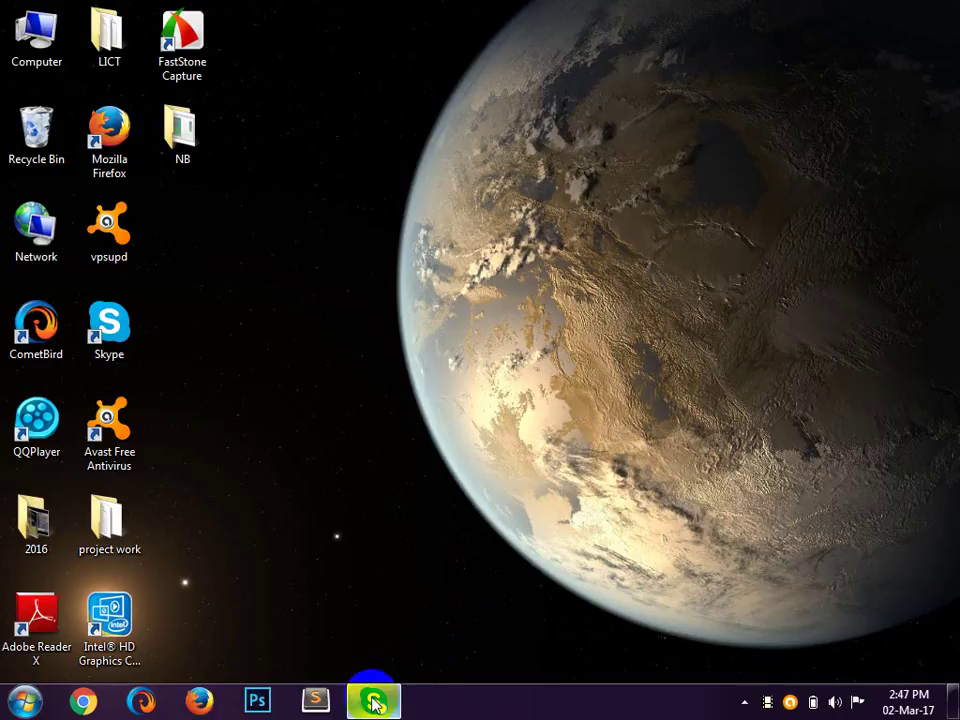
mouse_move(374, 705)
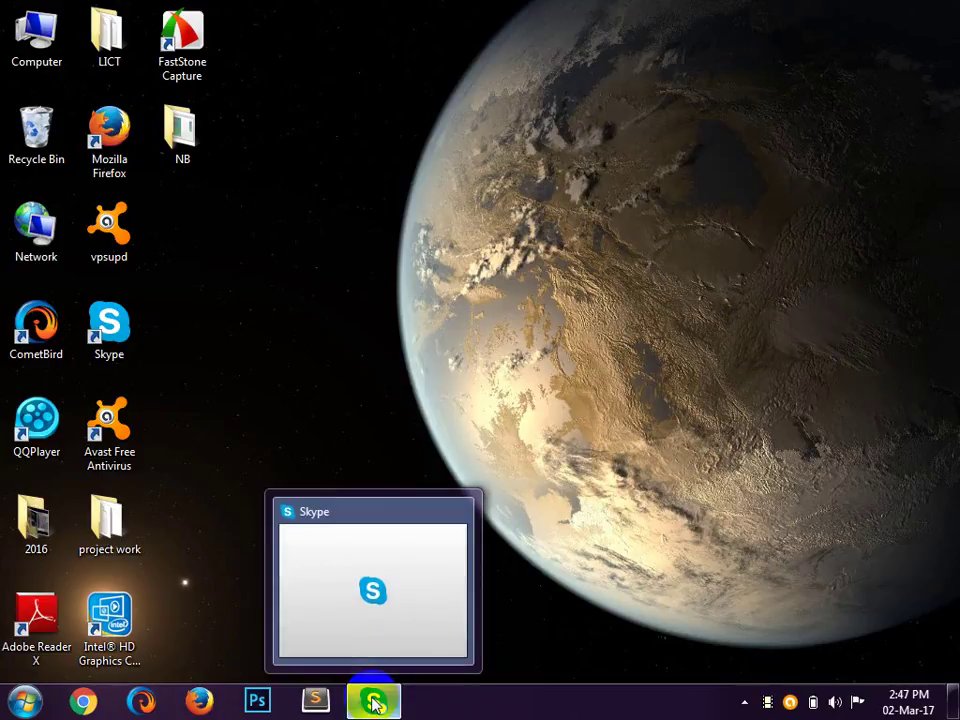
mouse_move(431, 527)
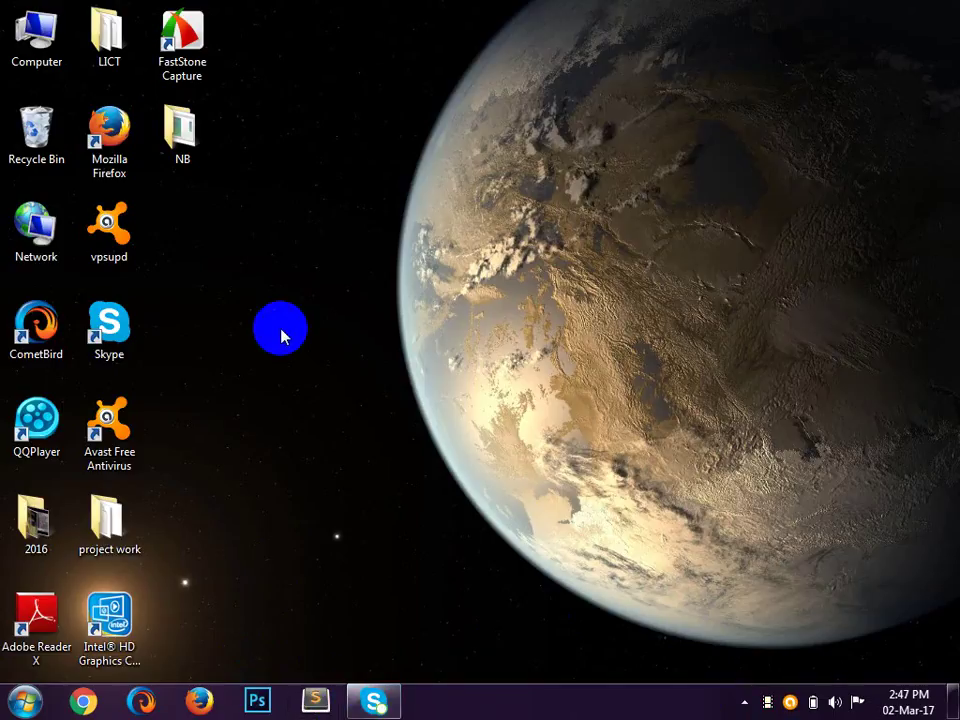
Step: Open the NB folder and run xampp-win32-5.5.38-2-VC11-installer
left_click(190, 142)
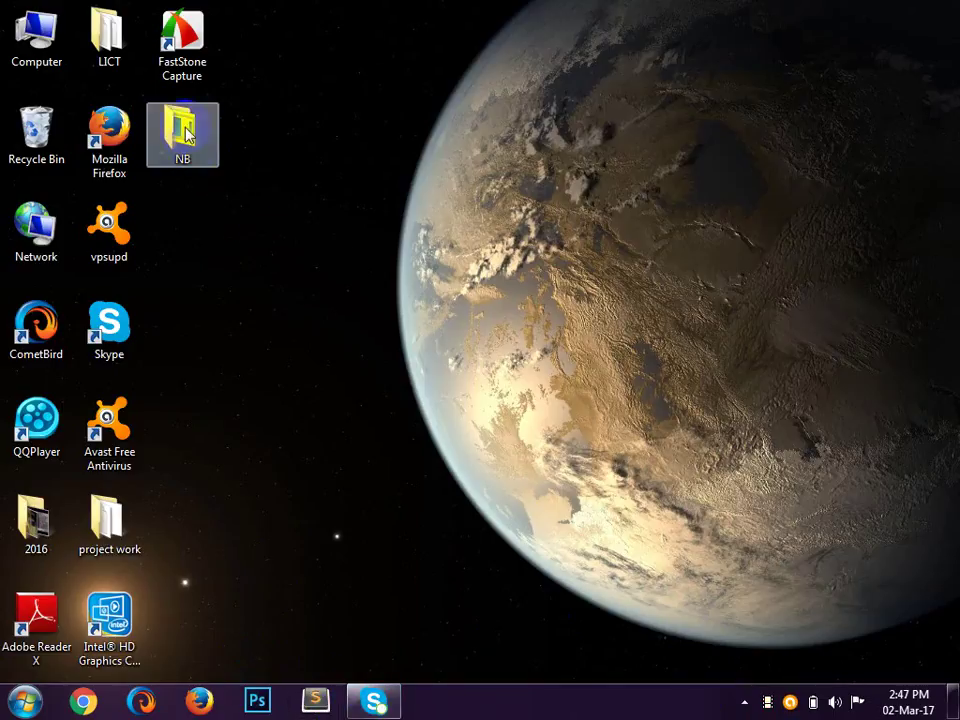
double_click(188, 137)
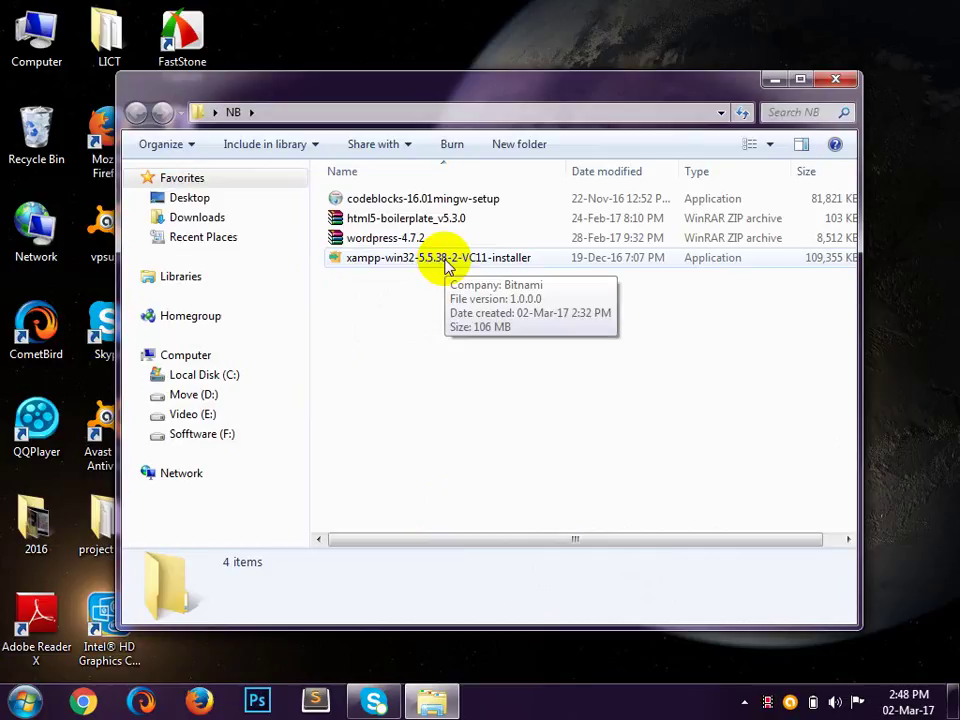
left_click(446, 266)
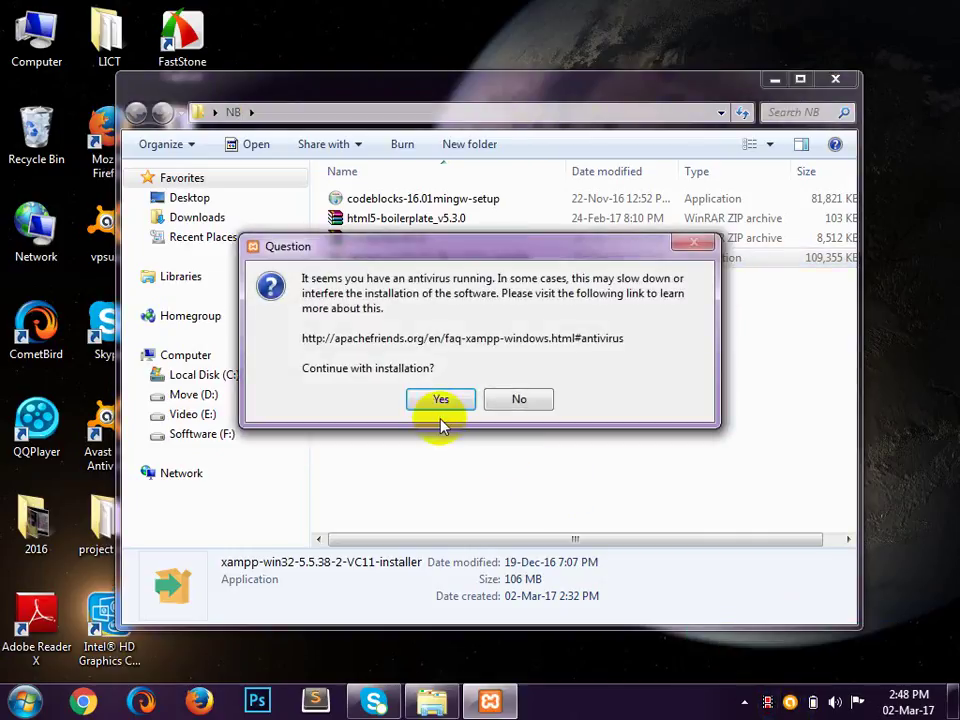
Step: Accept the antivirus warning and continue setup with all components and the C:\xampp folder
left_click(440, 401)
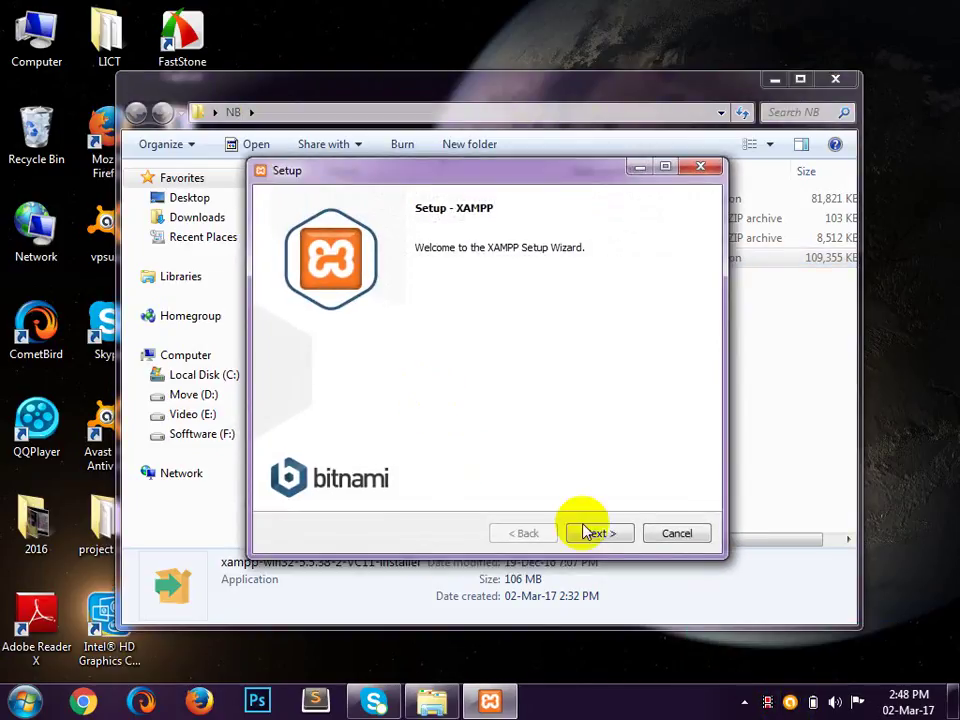
left_click(598, 534)
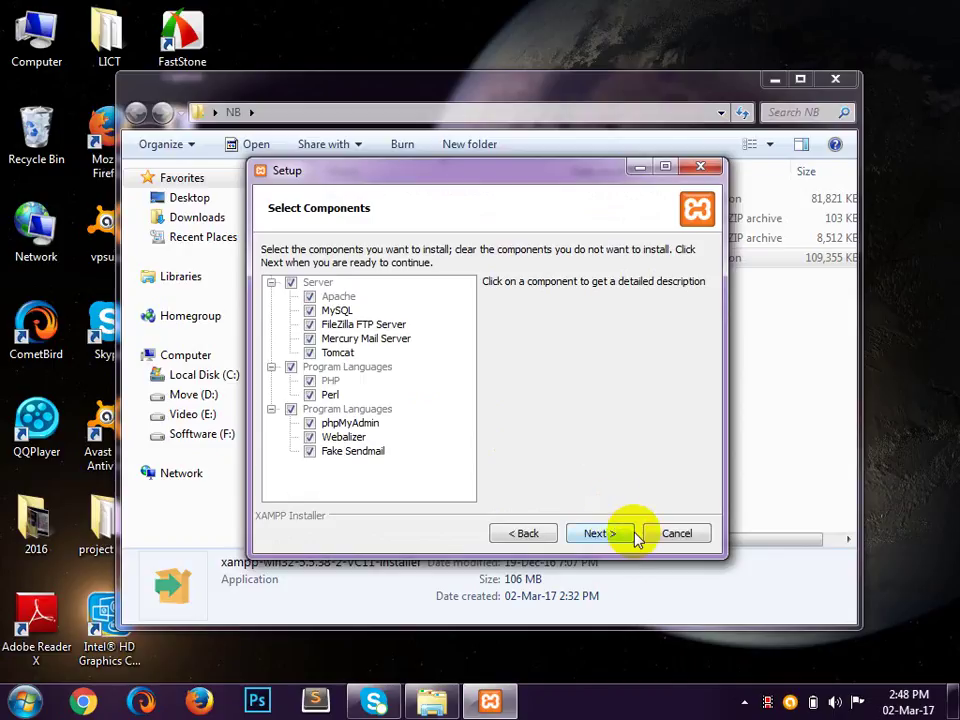
left_click(620, 535)
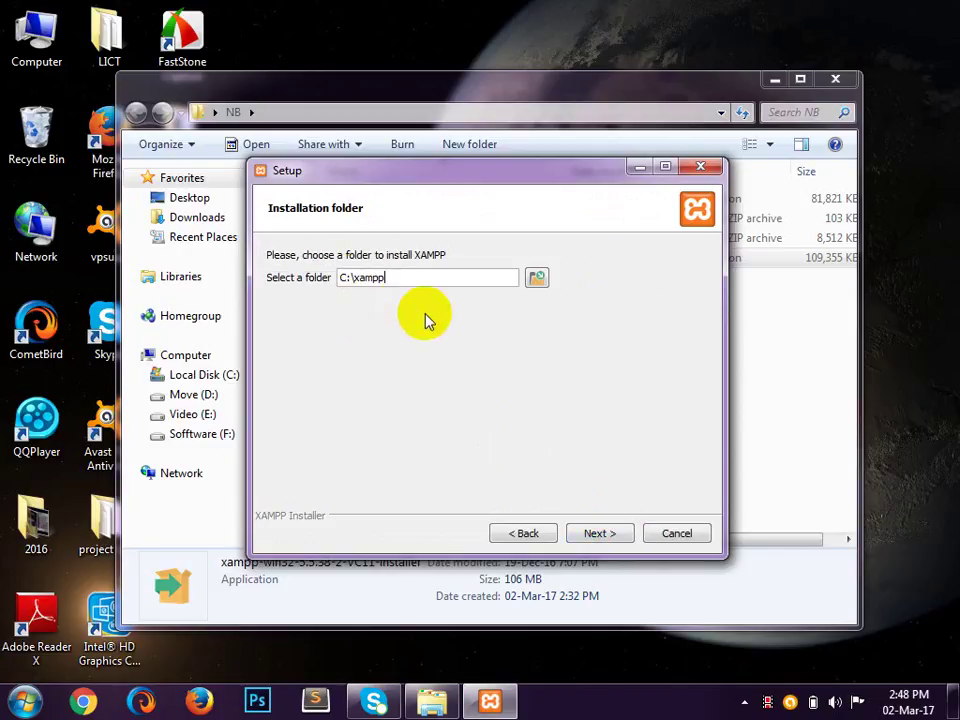
left_click(593, 535)
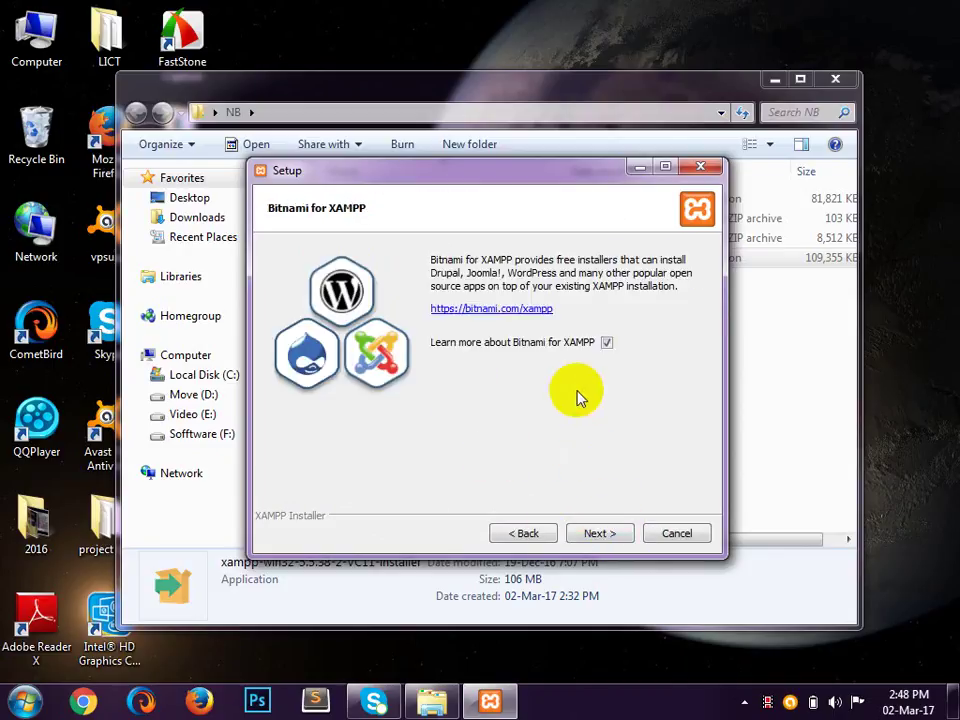
left_click(600, 534)
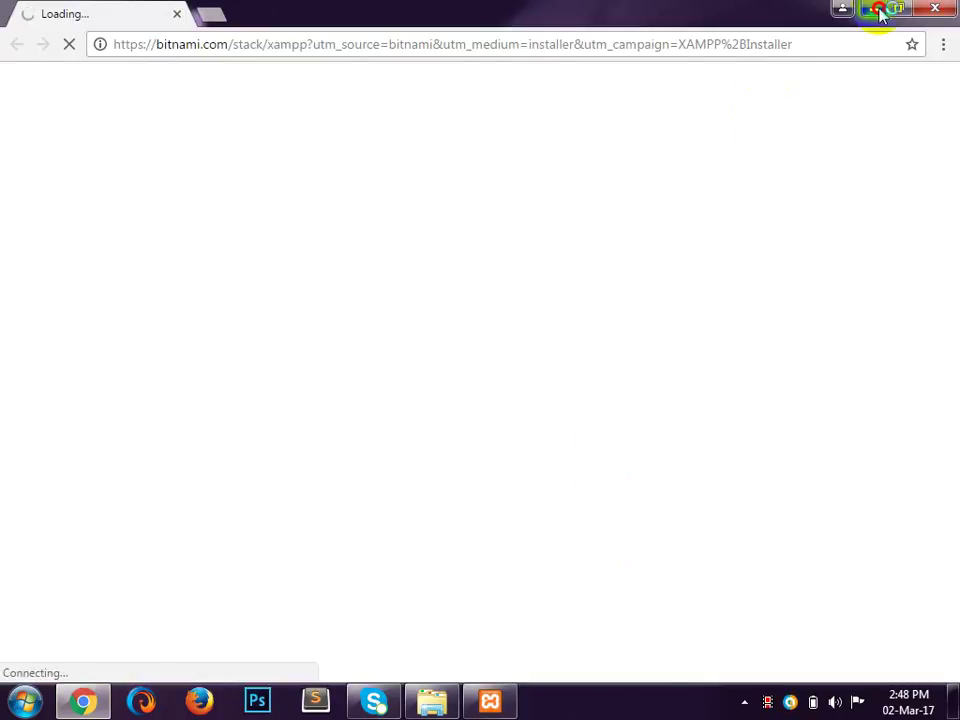
Step: Minimize the Bitnami page in Chrome and begin the XAMPP installation
left_click(878, 10)
left_click(621, 534)
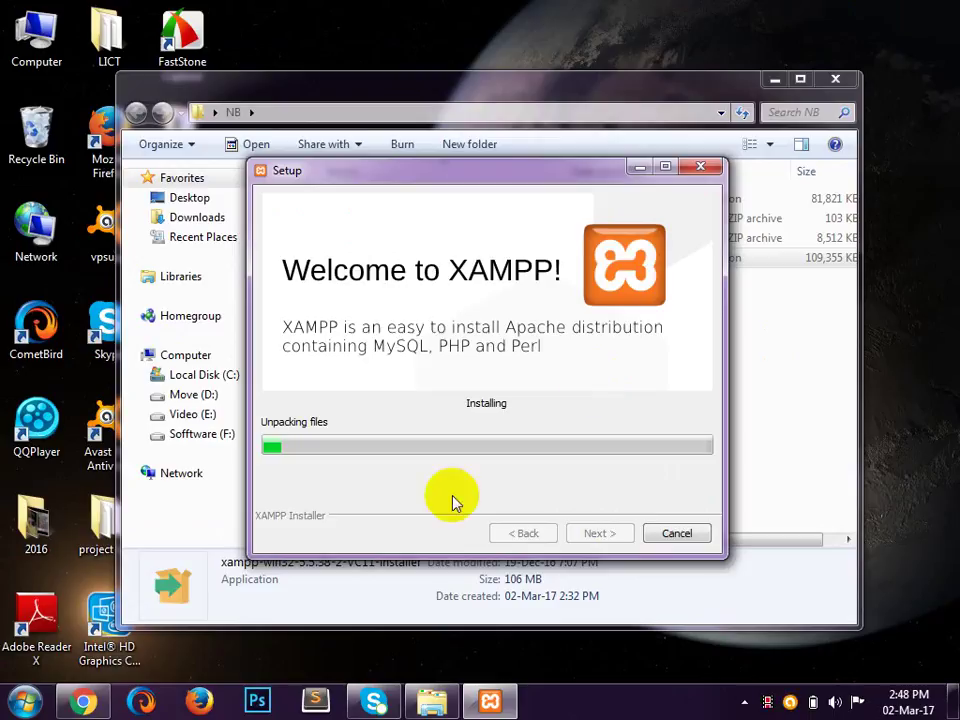
mouse_move(368, 708)
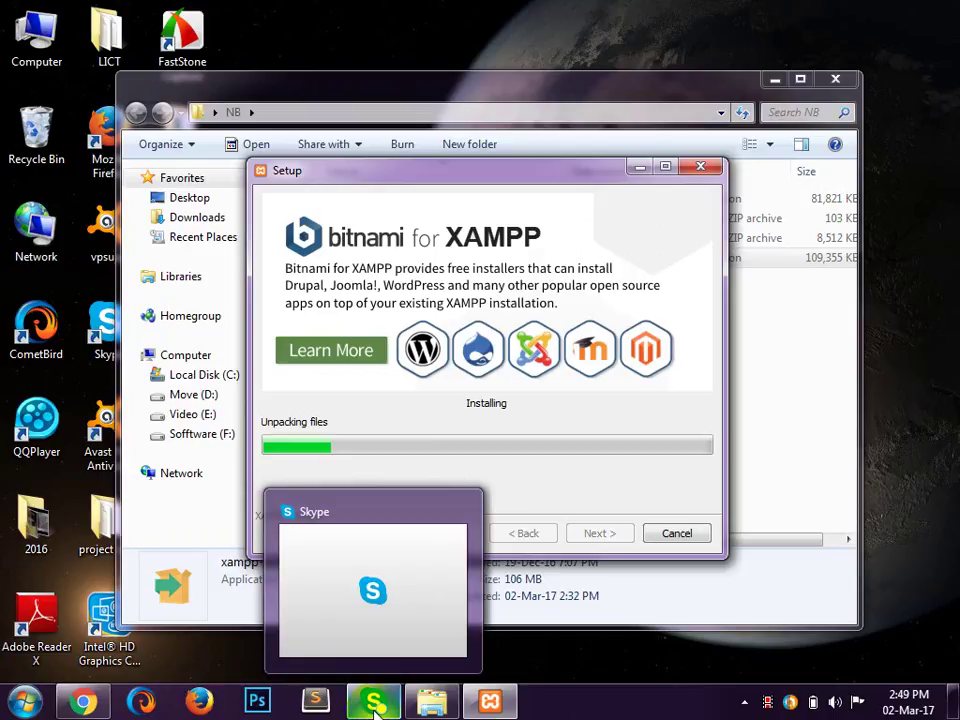
Step: Quit Skype from its taskbar icon and move the Setup window back to the centre
right_click(375, 707)
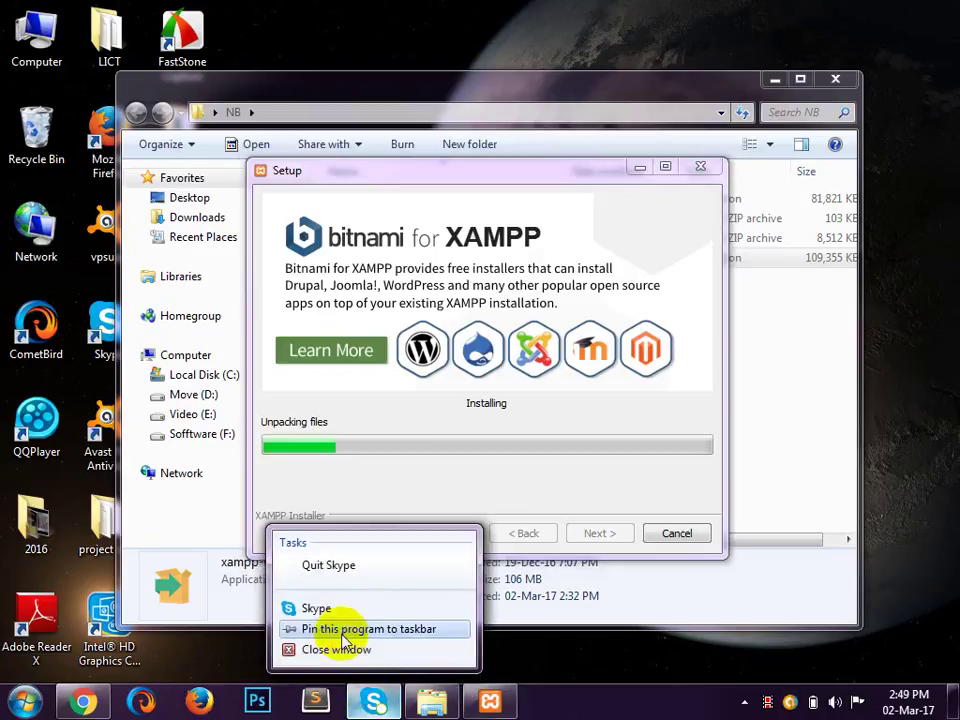
left_click(363, 572)
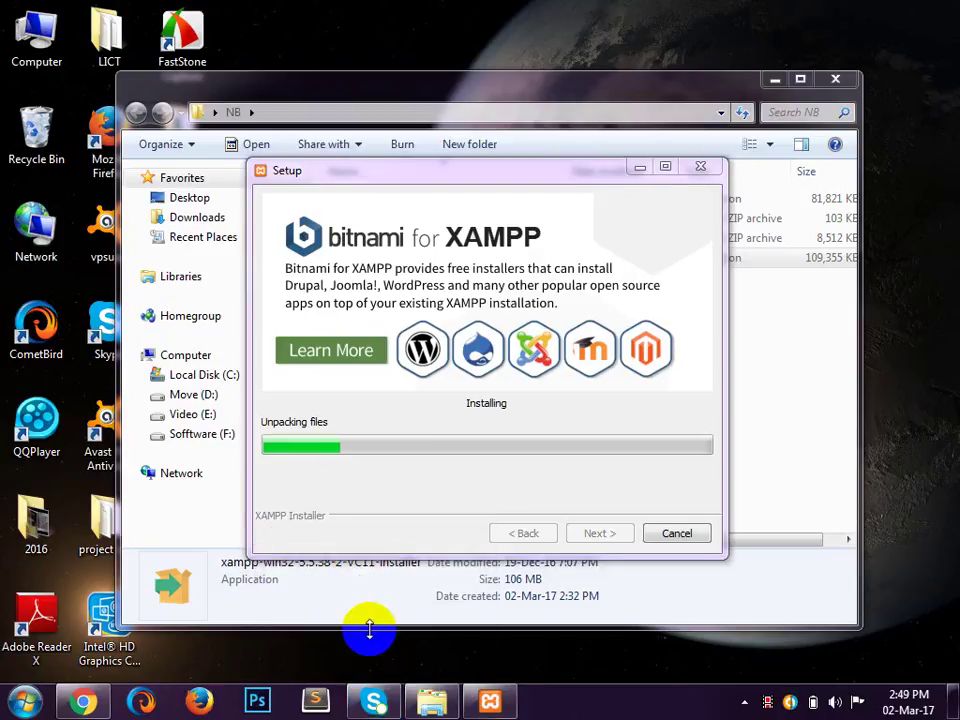
mouse_move(378, 707)
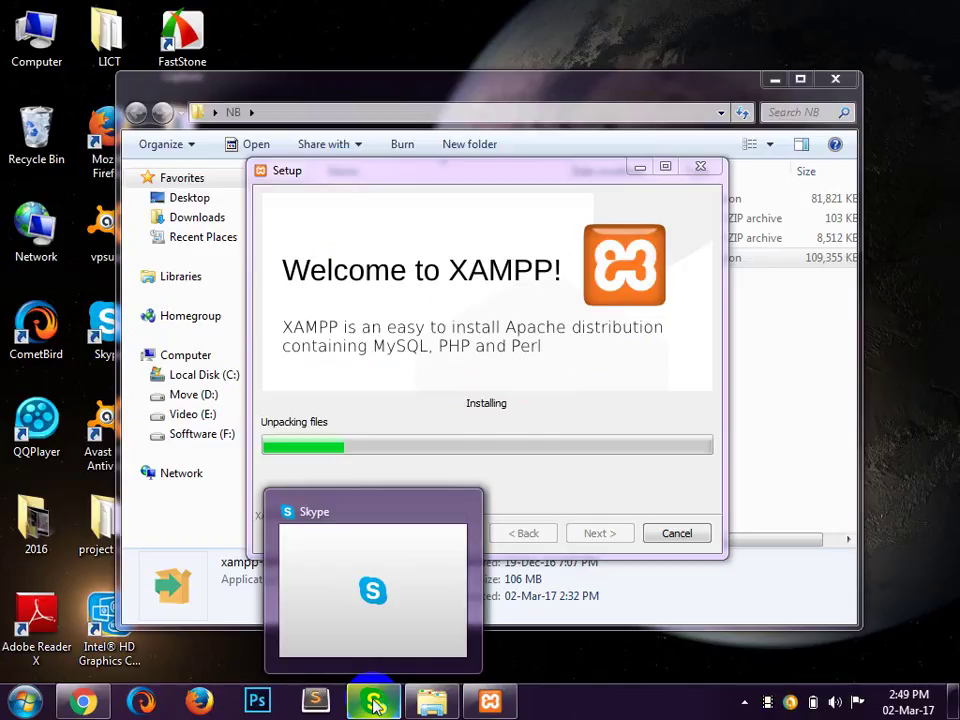
mouse_move(371, 549)
mouse_move(379, 517)
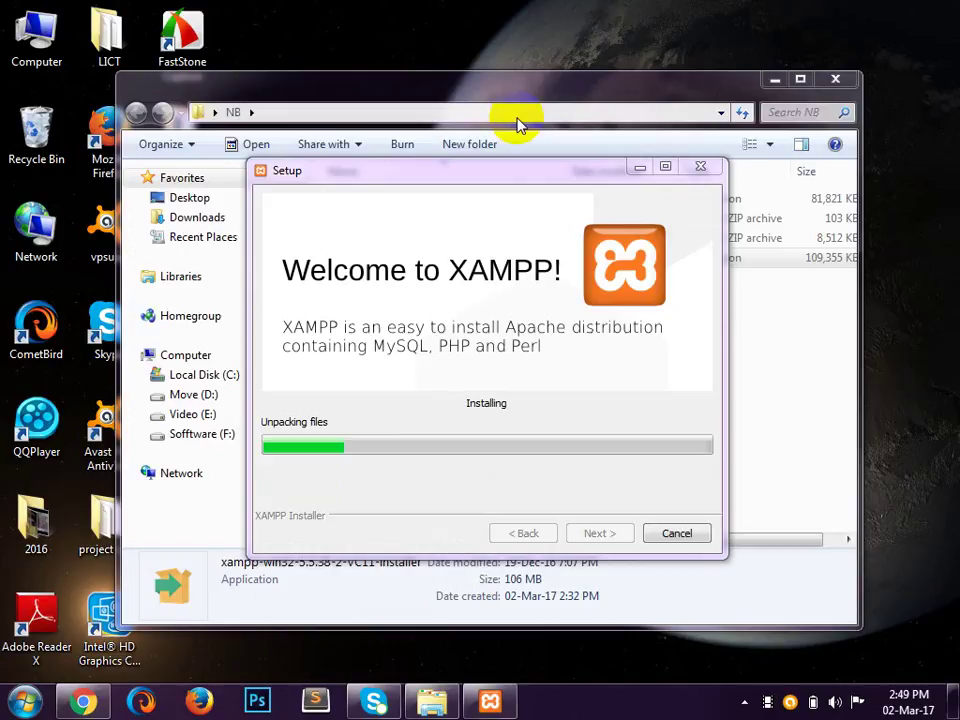
left_click_drag(480, 171, 847, 253)
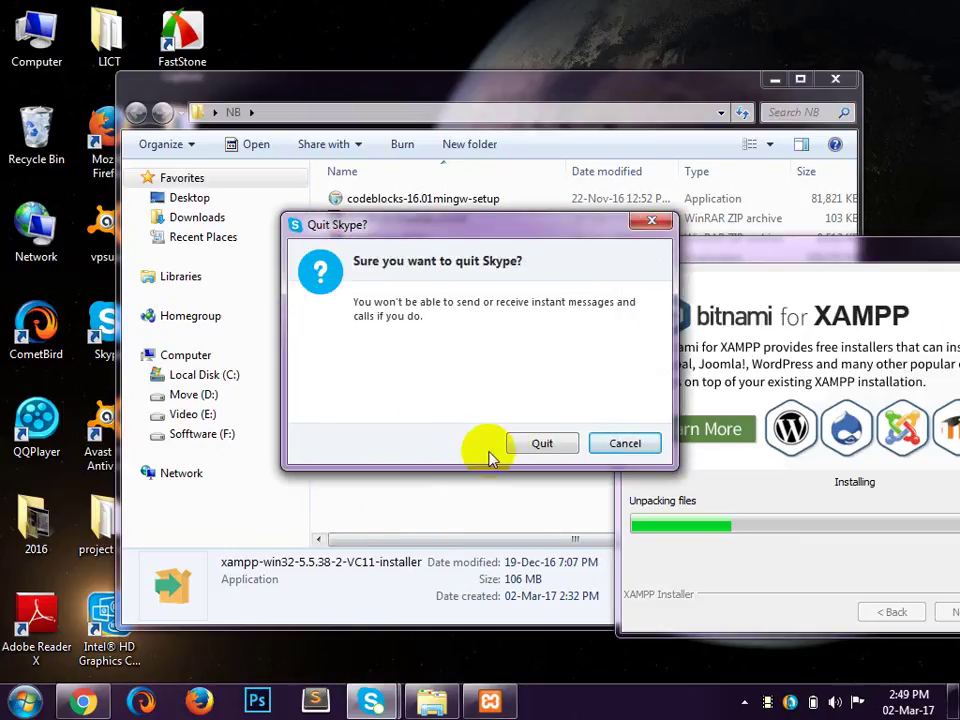
left_click(530, 444)
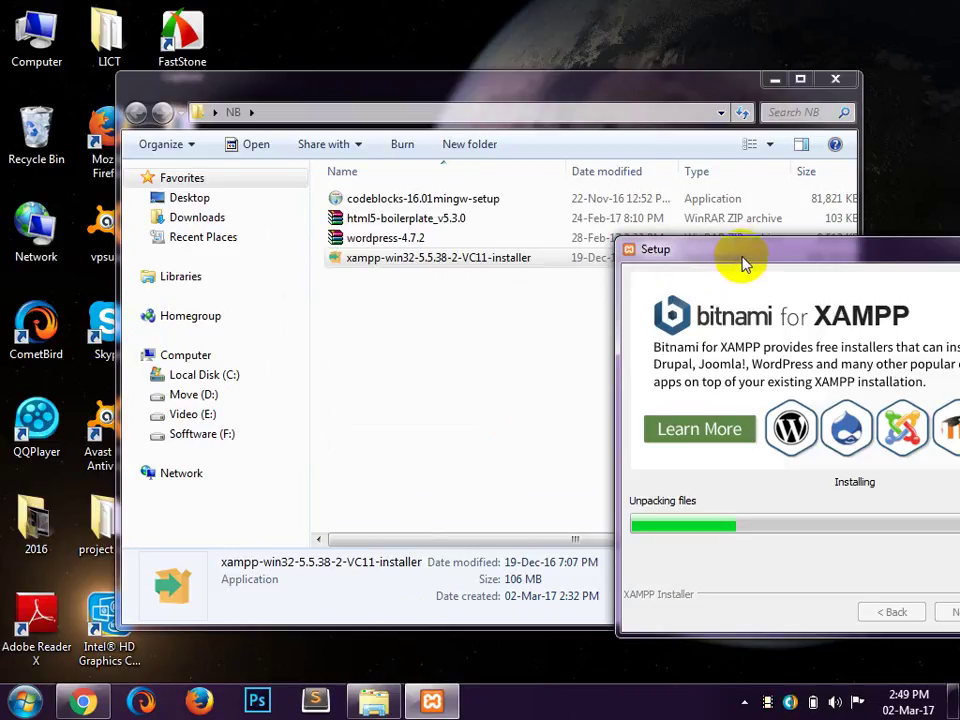
left_click_drag(744, 257, 519, 242)
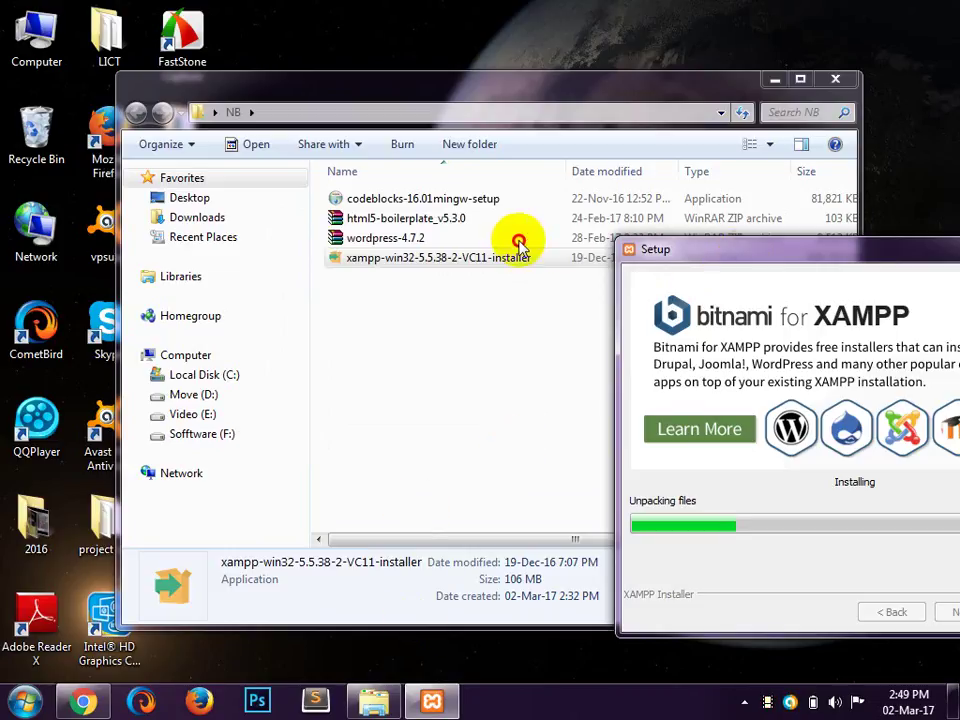
left_click_drag(711, 242, 575, 225)
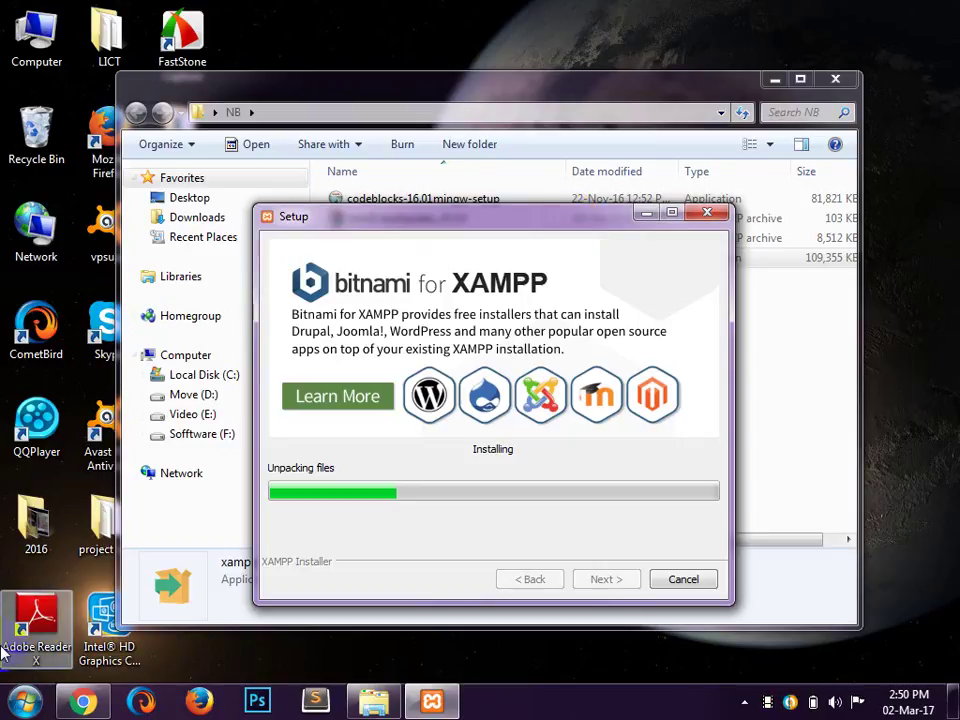
left_click(27, 703)
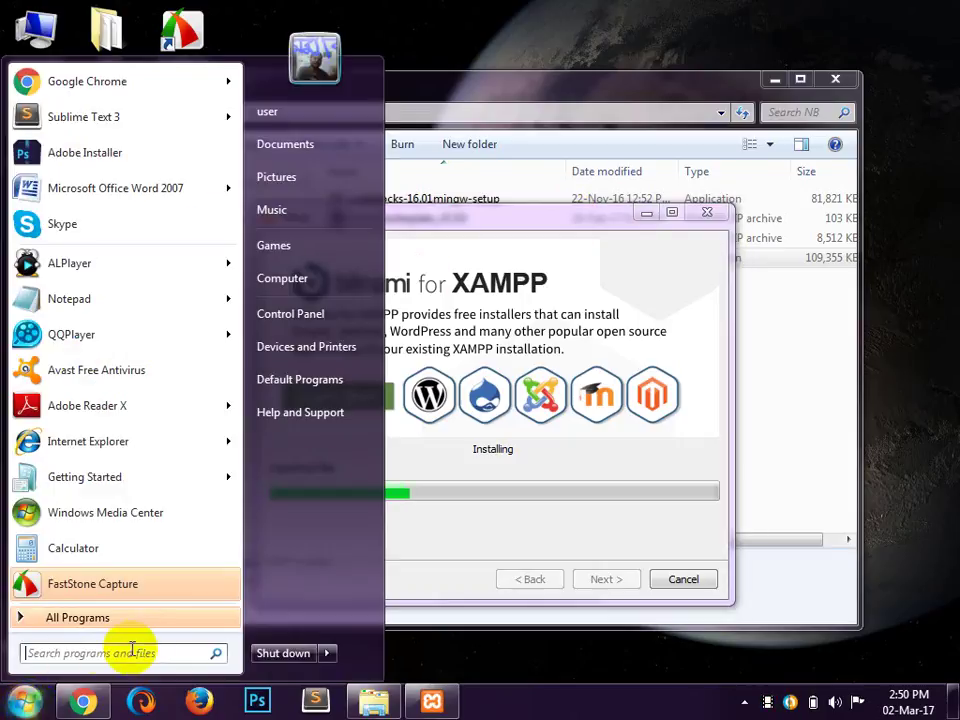
left_click(187, 628)
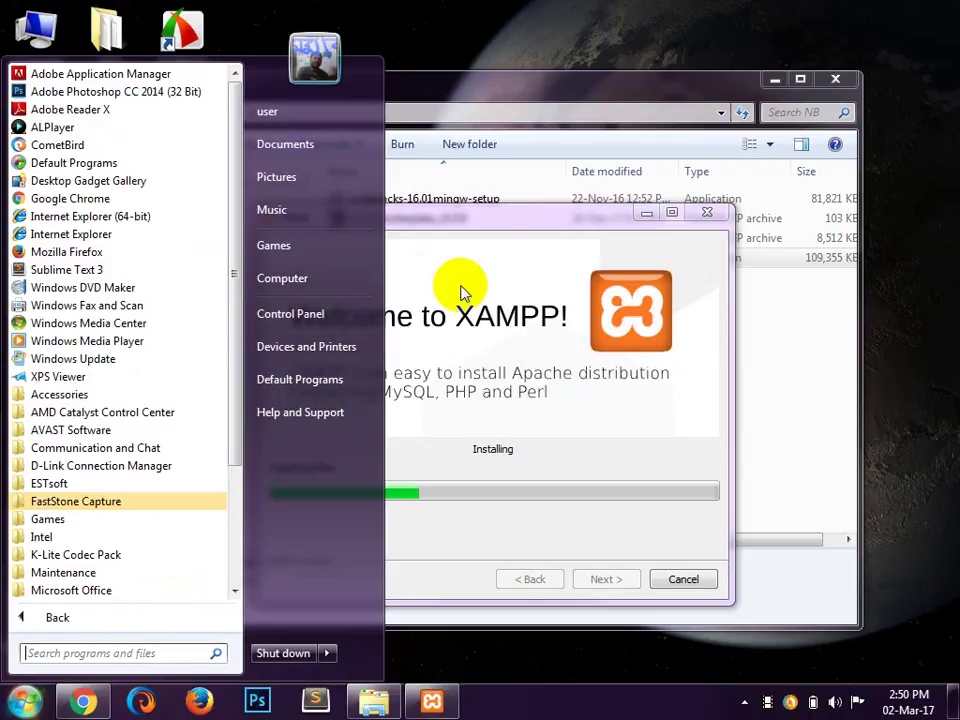
left_click(533, 224)
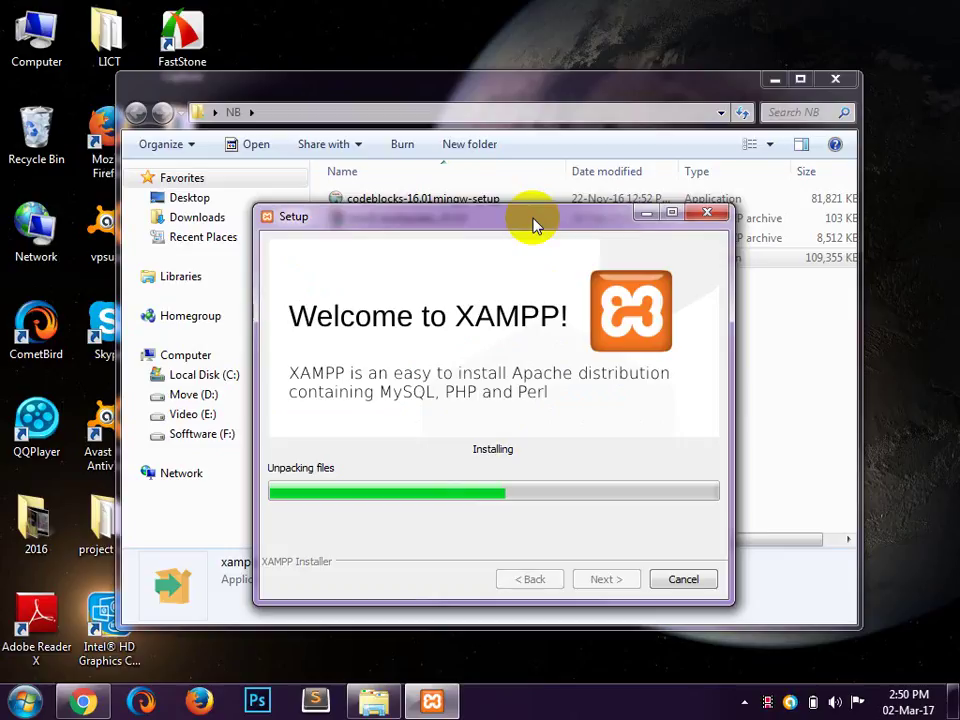
Step: Raise the Setup window and nudge it up while the installation completes
left_click(533, 220)
left_click_drag(533, 220, 521, 145)
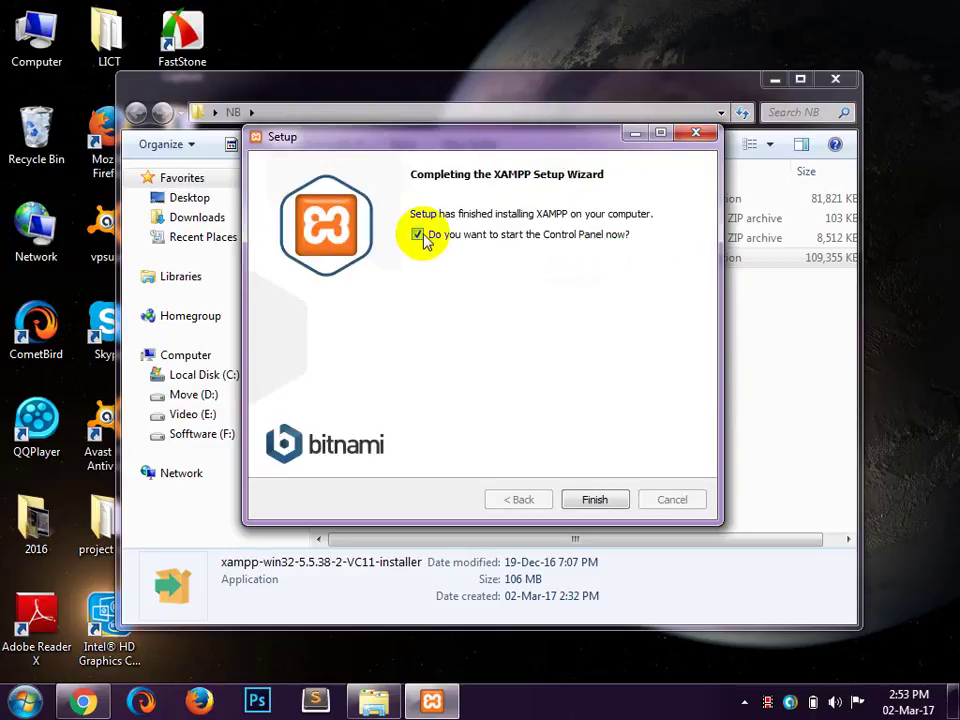
Step: Finish setup with the Control Panel launching, and save English as its language
left_click(597, 499)
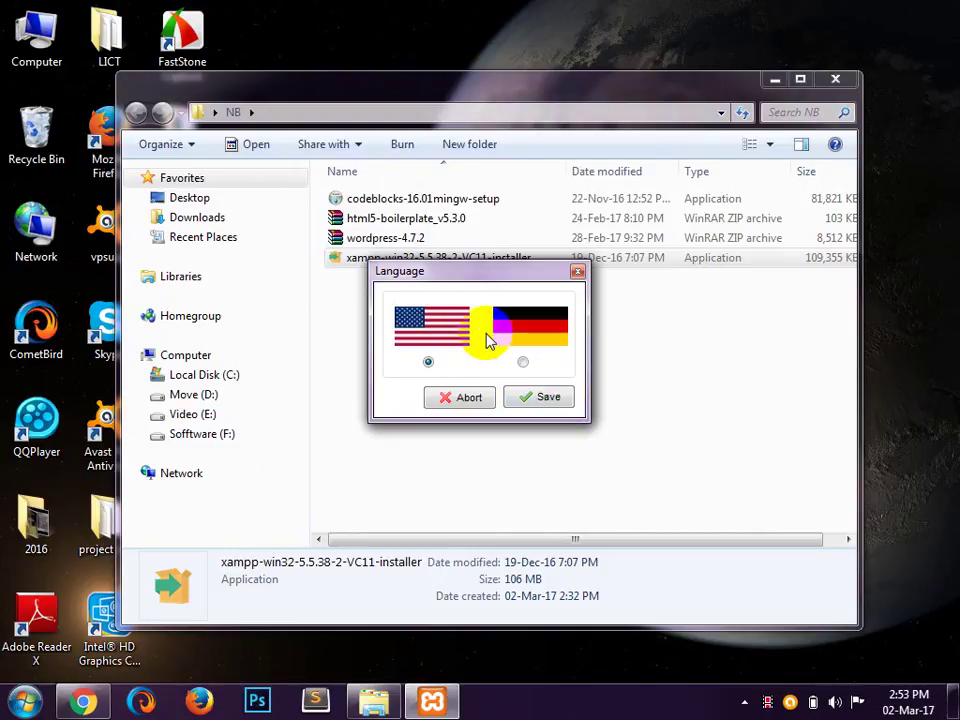
left_click(548, 398)
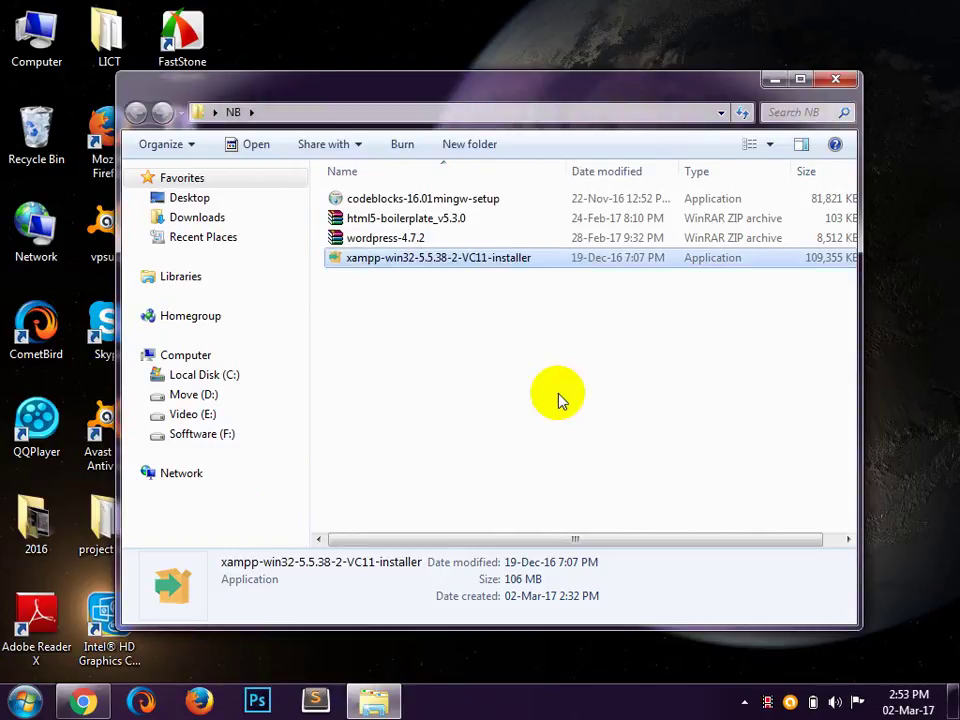
Step: Centre the Control Panel window and start Apache and MySQL (port 3306)
left_click(776, 80)
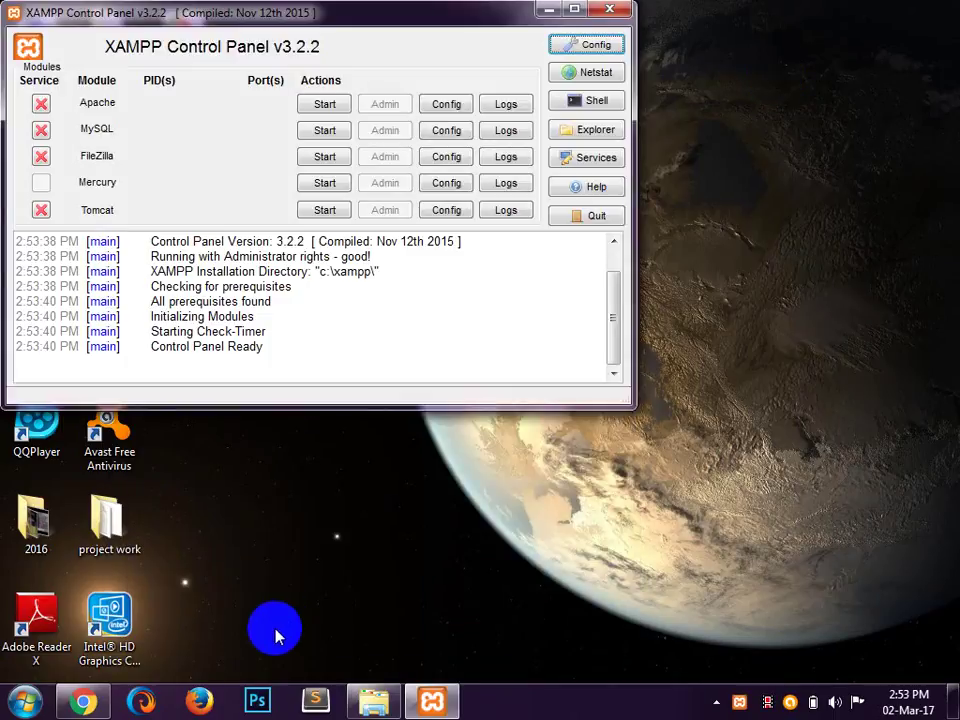
left_click_drag(224, 19, 412, 253)
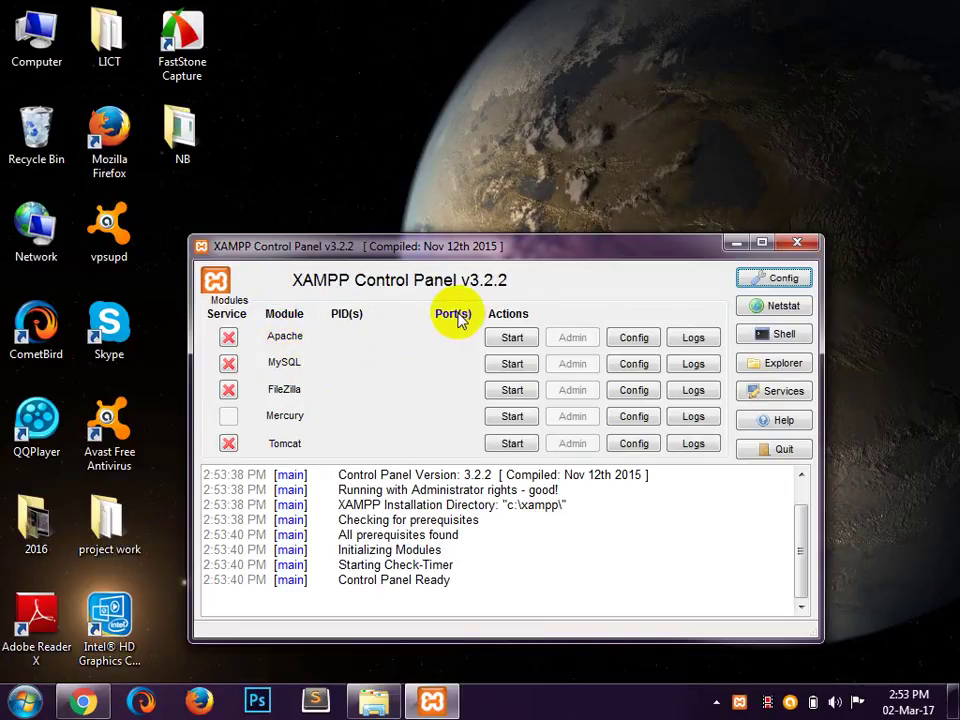
left_click(512, 340)
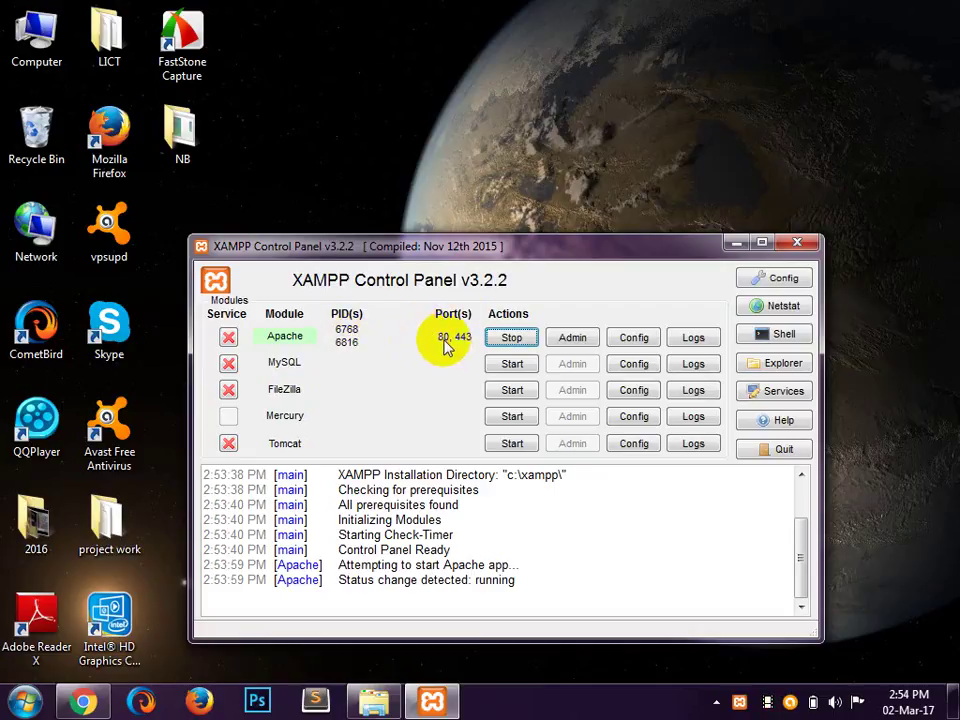
left_click(512, 365)
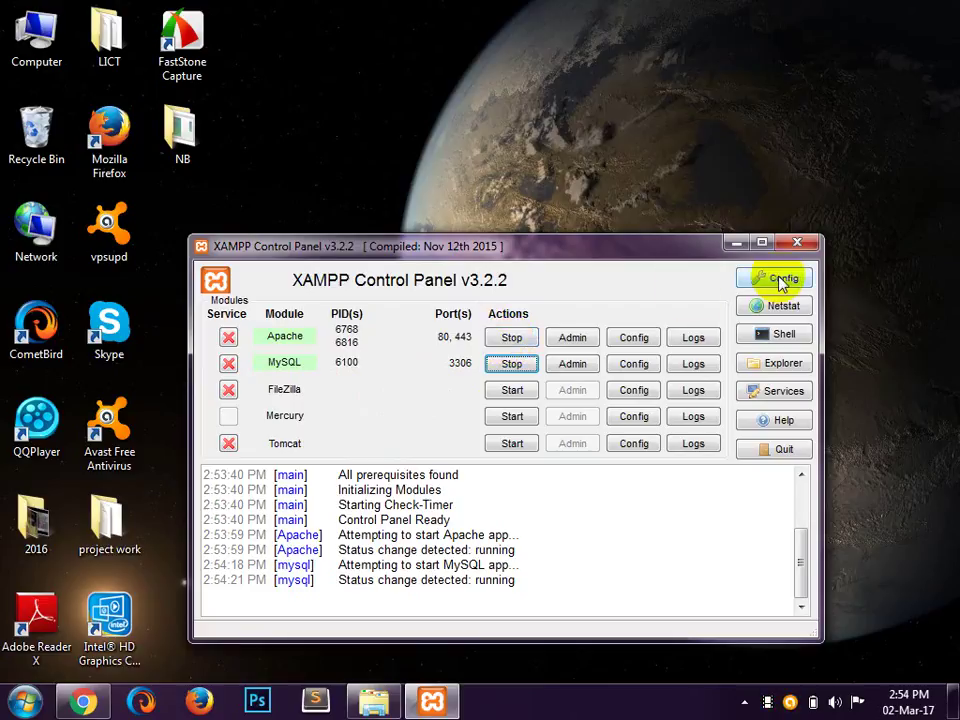
left_click(781, 280)
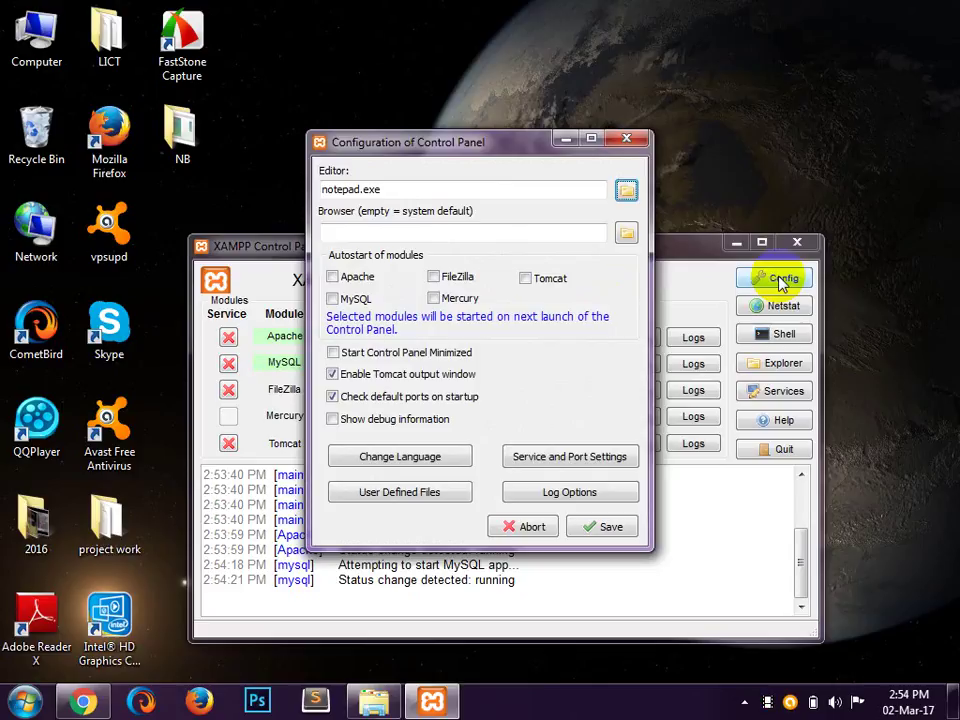
left_click(622, 143)
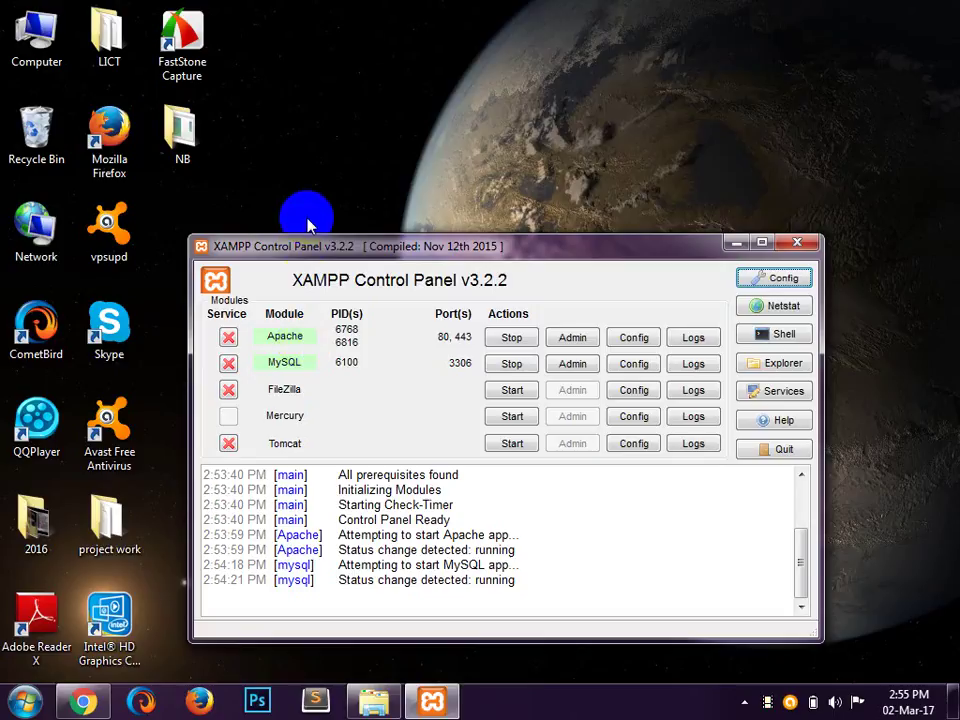
Step: Shift the XAMPP Control Panel window slightly up and to the right
left_click_drag(308, 250, 343, 218)
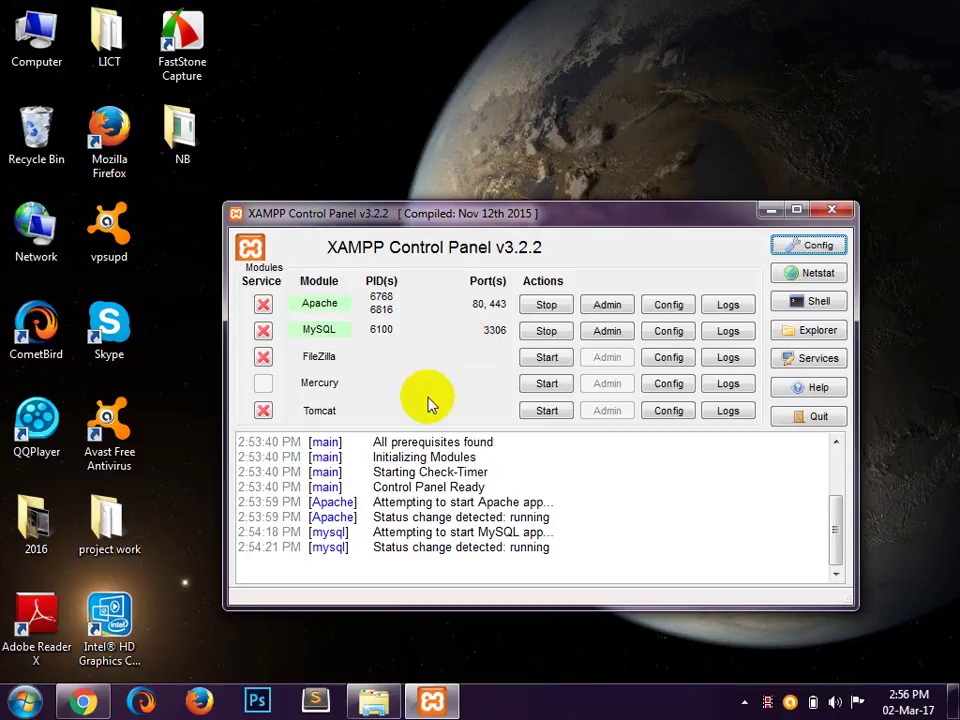
Step: Launch Firefox, disable its startup default-browser check and make it the default browser
left_click(198, 702)
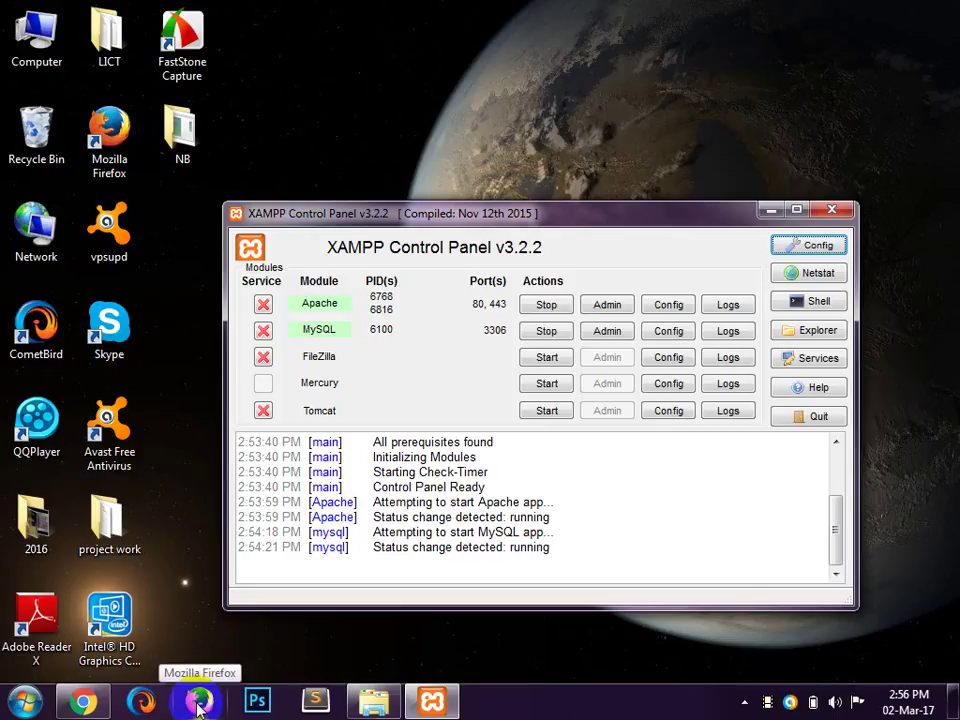
left_click(199, 700)
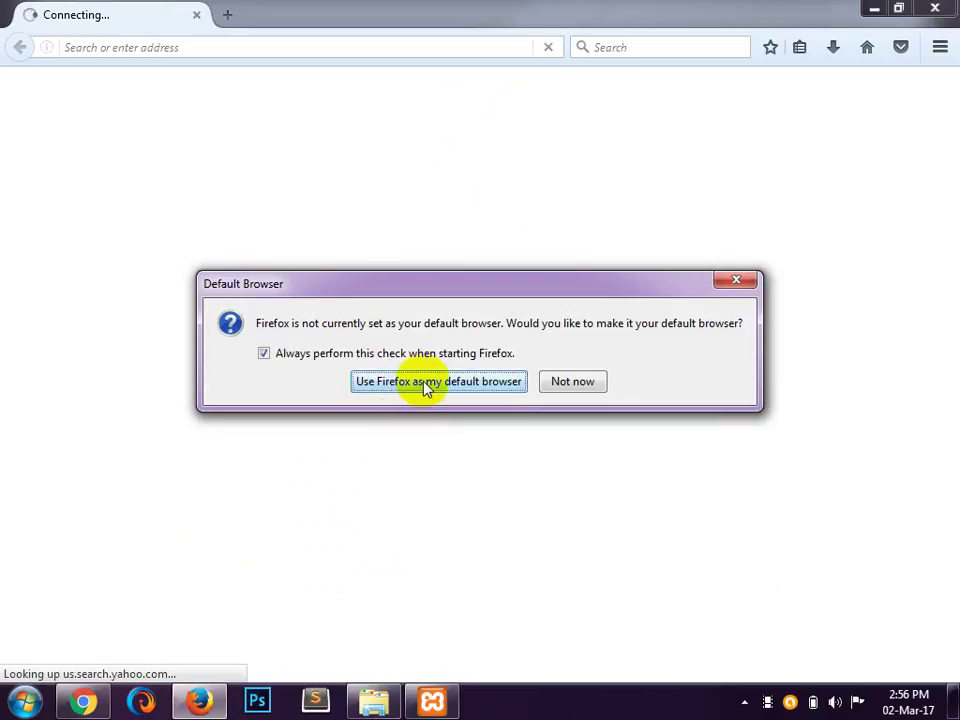
left_click(315, 357)
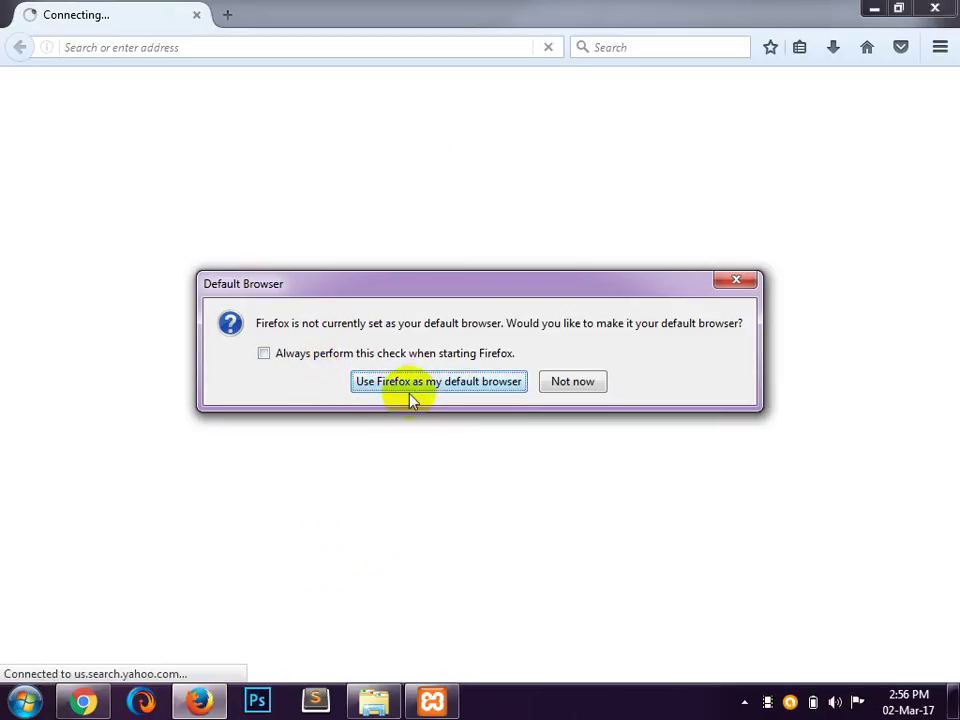
left_click(425, 389)
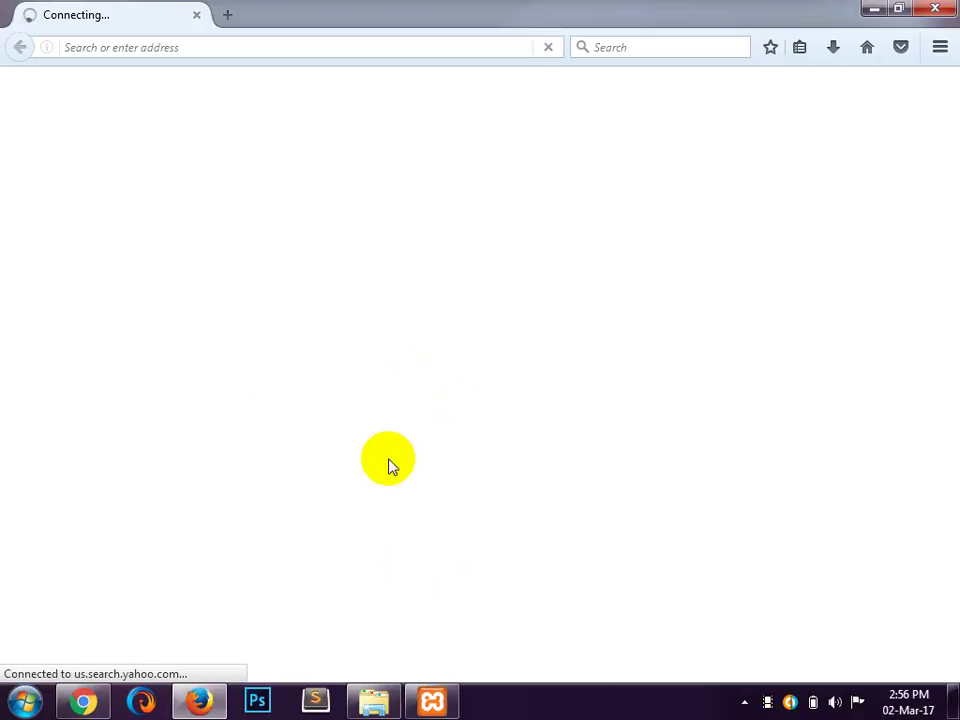
left_click(463, 46)
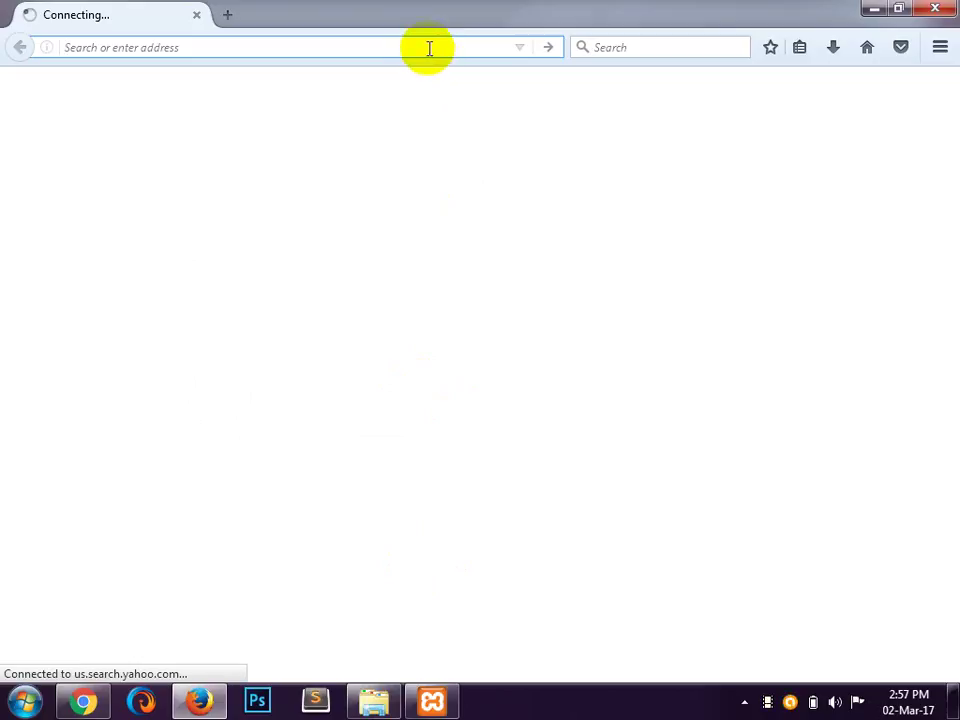
Step: Load localhost in Firefox to reach the Welcome to XAMPP page at localhost/dashboard/
type("loc")
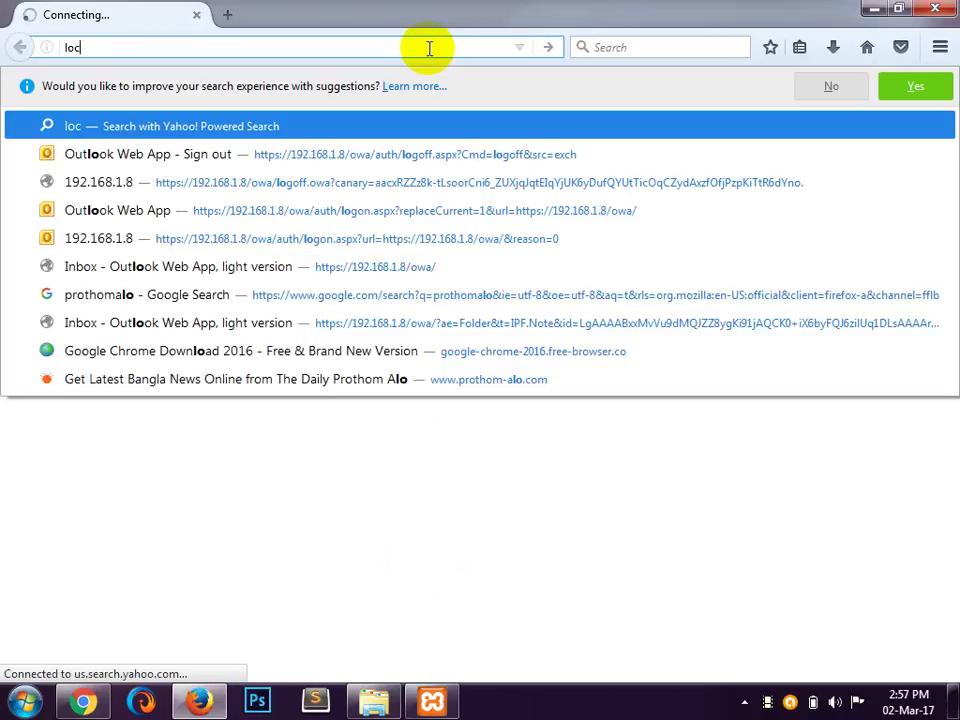
type("alhos")
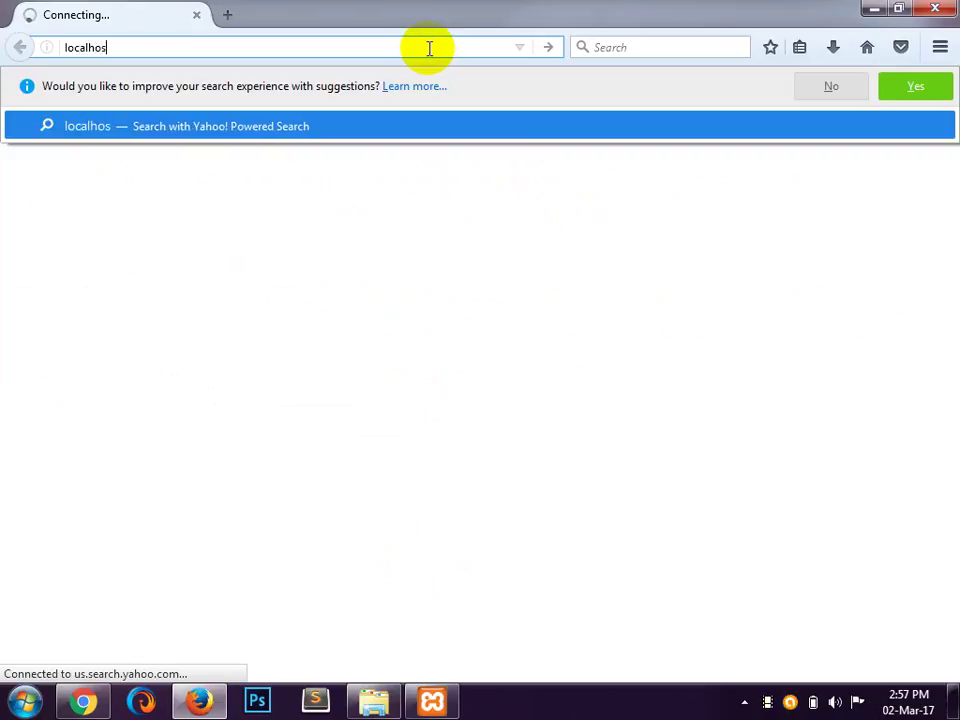
type("t")
key("Return")
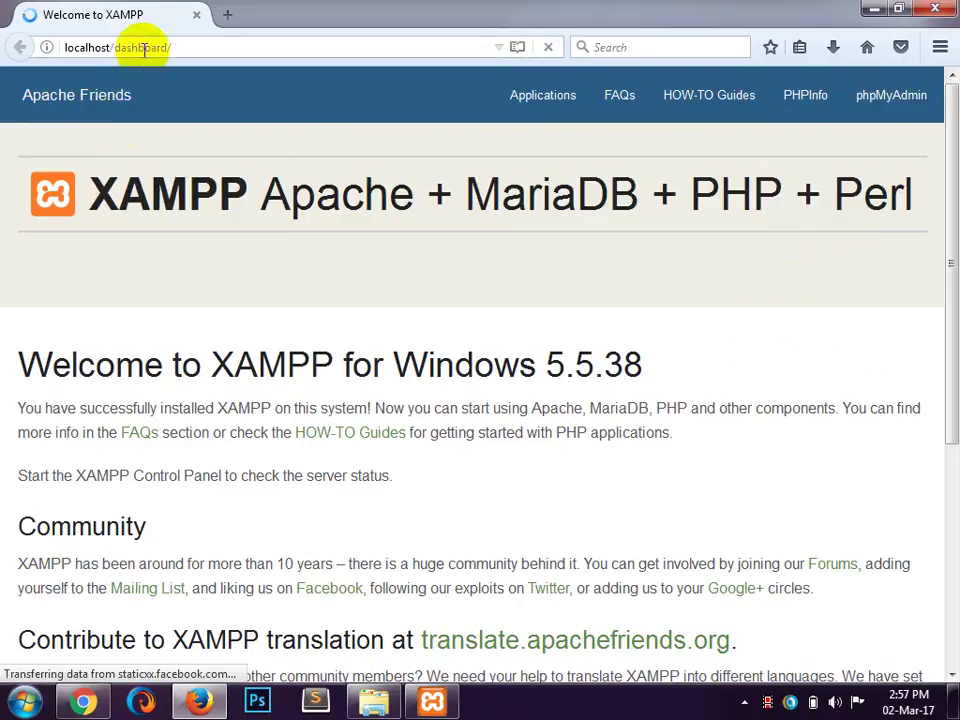
left_click(190, 45)
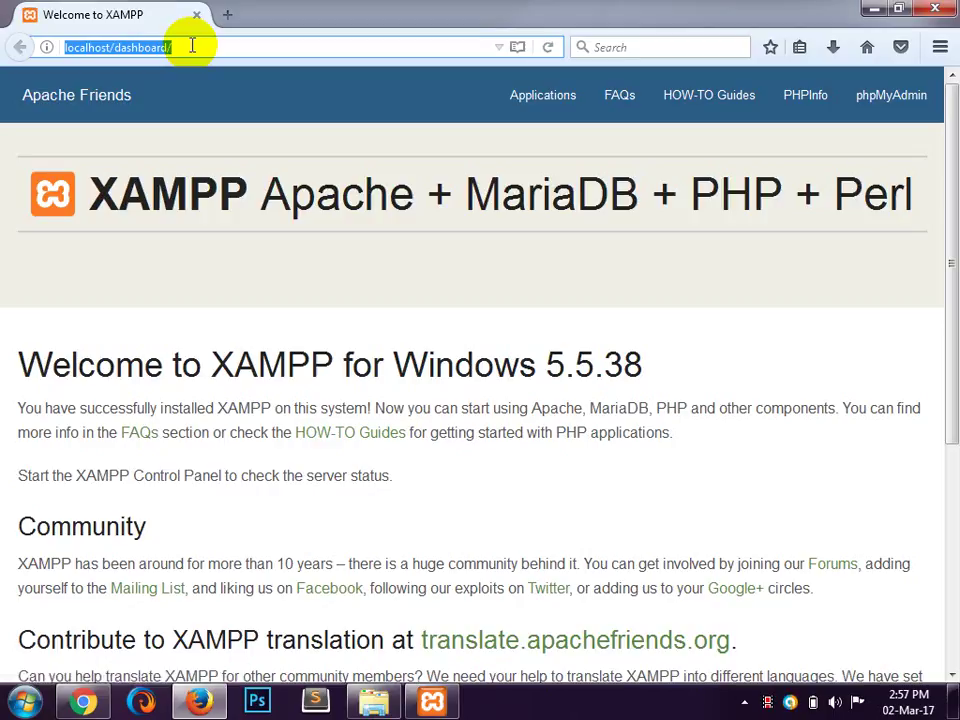
Step: Open phpMyAdmin from the XAMPP dashboard at localhost, then close Firefox
left_click(891, 99)
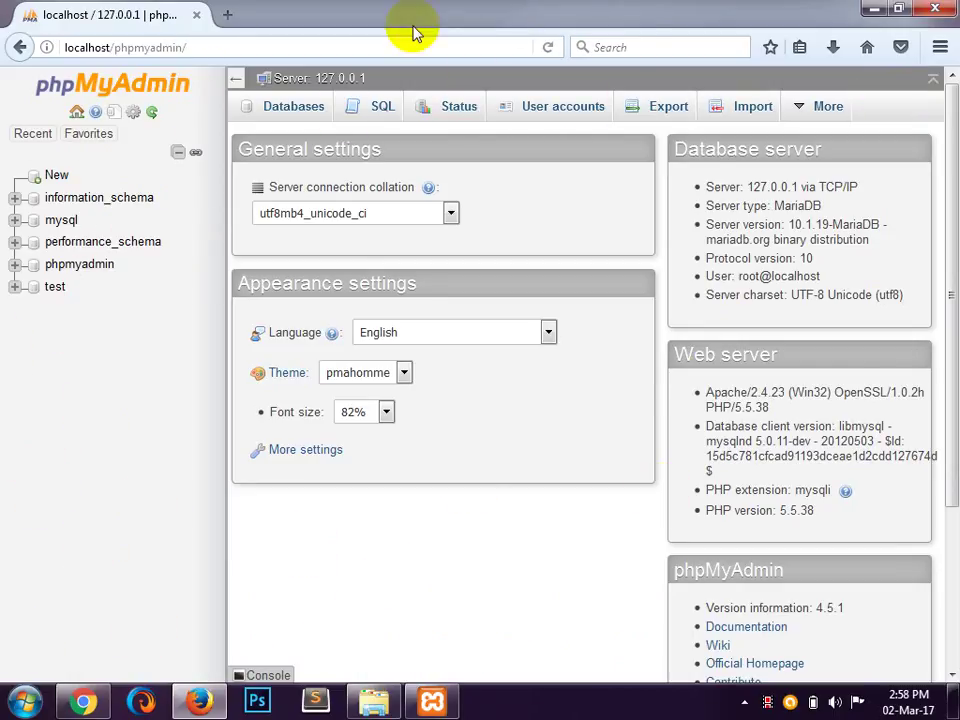
left_click(940, 10)
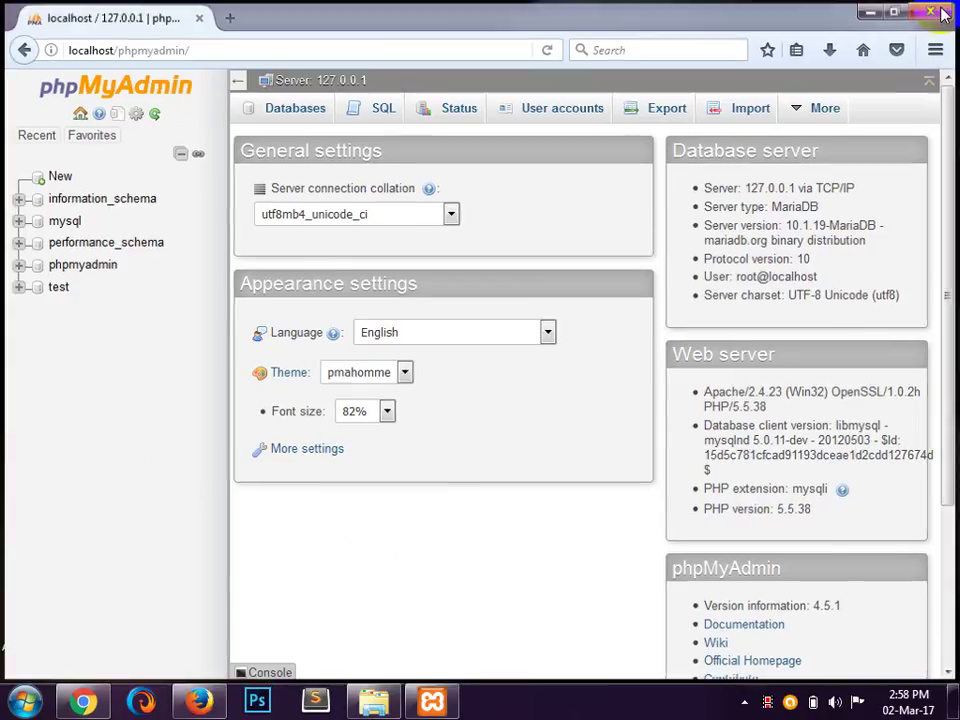
Step: Relaunch Firefox, go to 127.0.0.1, and open phpMyAdmin from the dashboard
left_click(201, 700)
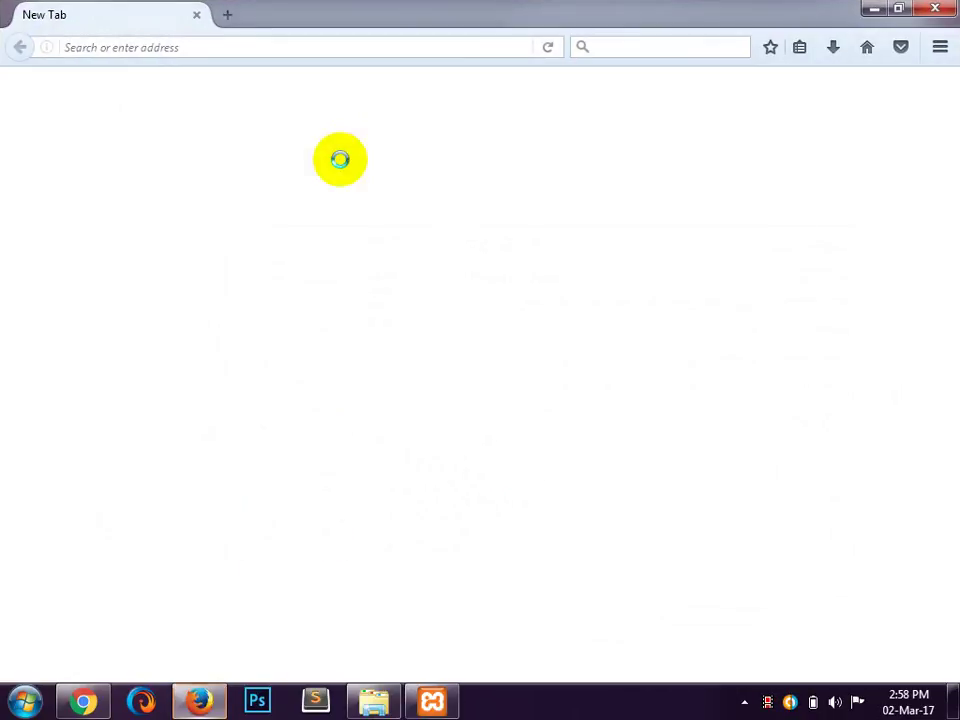
left_click(186, 47)
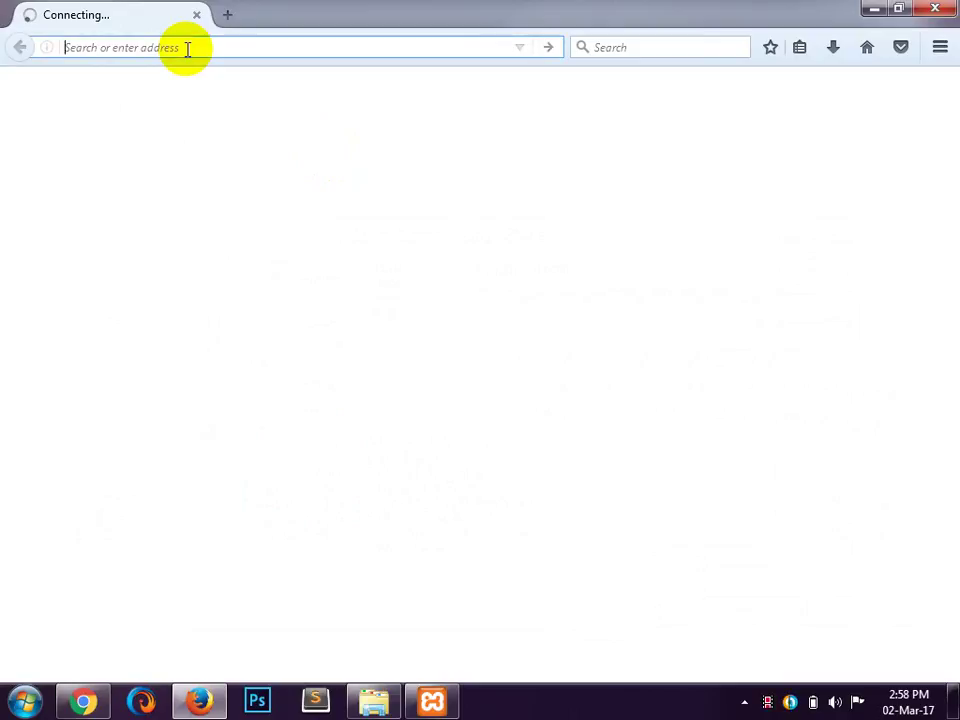
type("127")
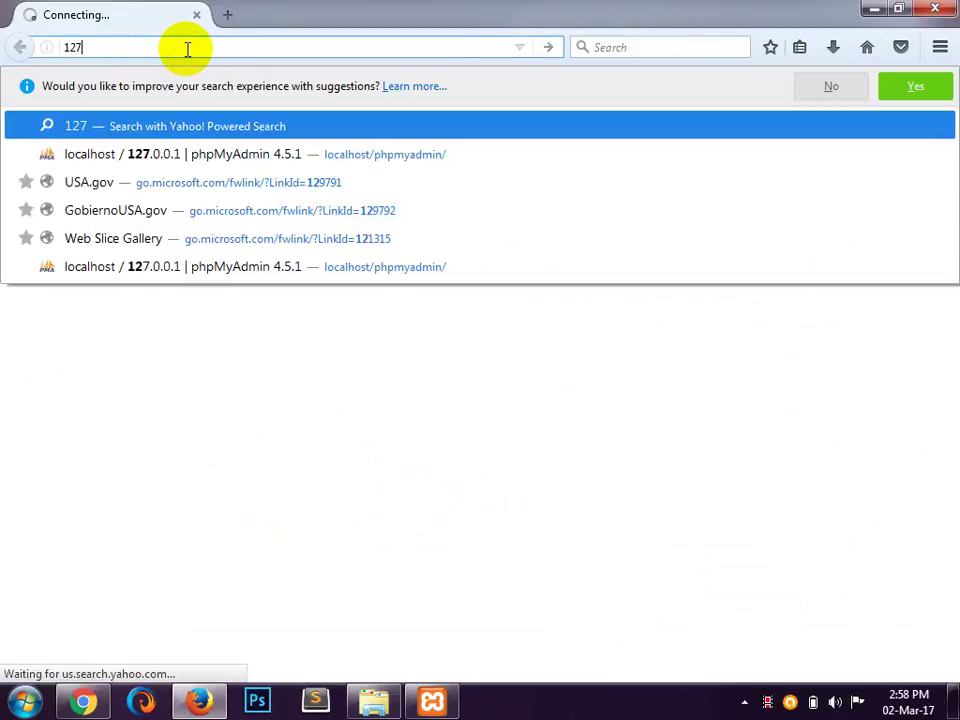
type(".0.0")
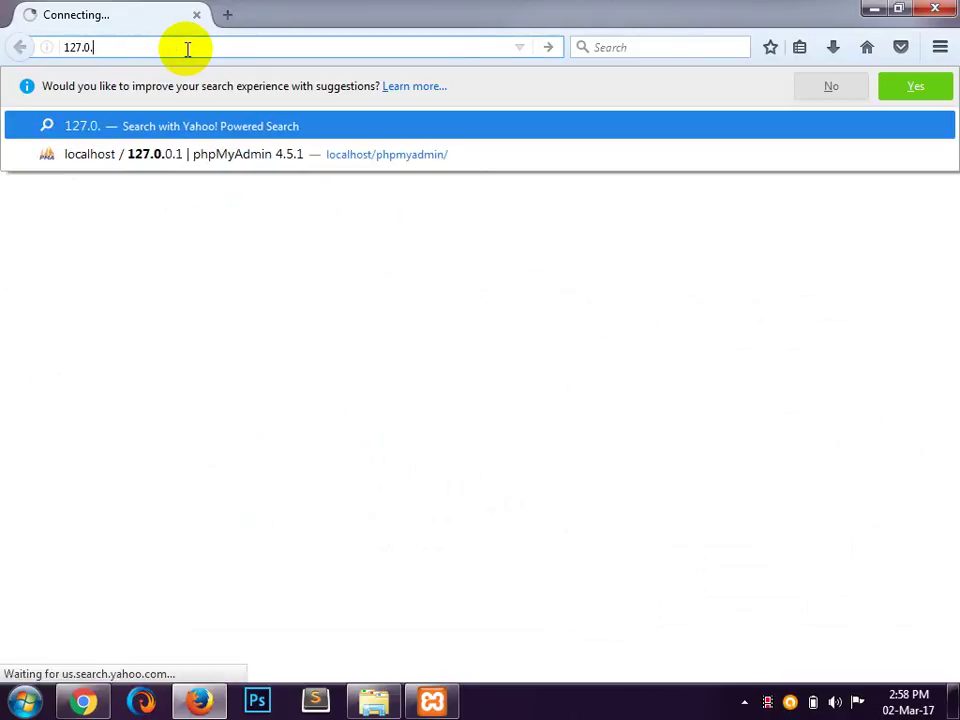
type(".1/dashboard/")
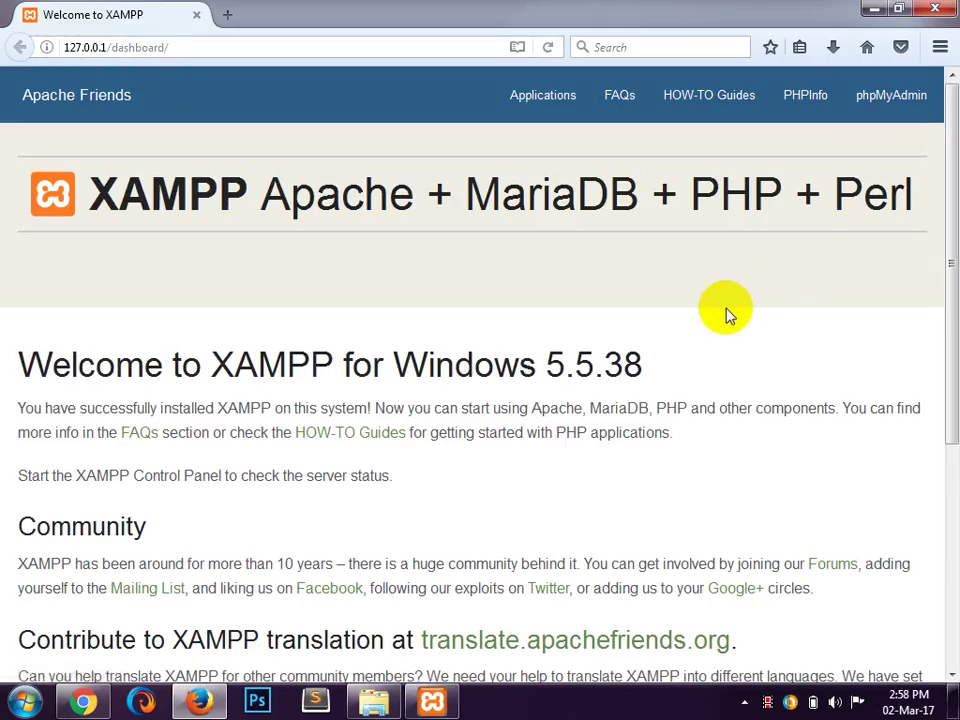
left_click(893, 100)
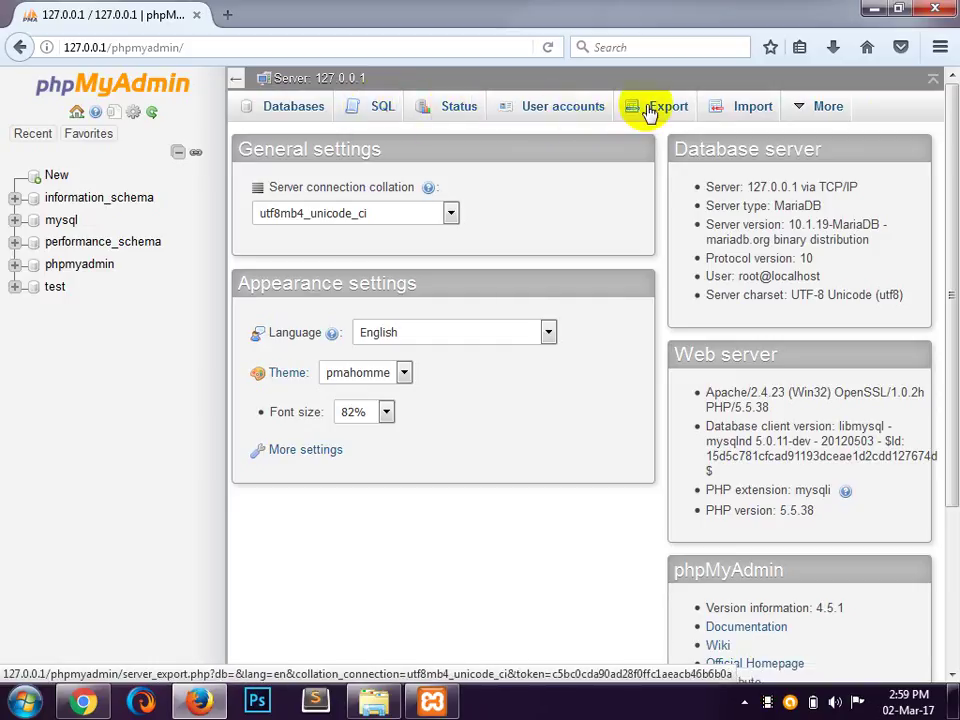
Step: Switch to phpMyAdmin's Databases tab showing the five existing databases and the Create database form
mouse_move(829, 118)
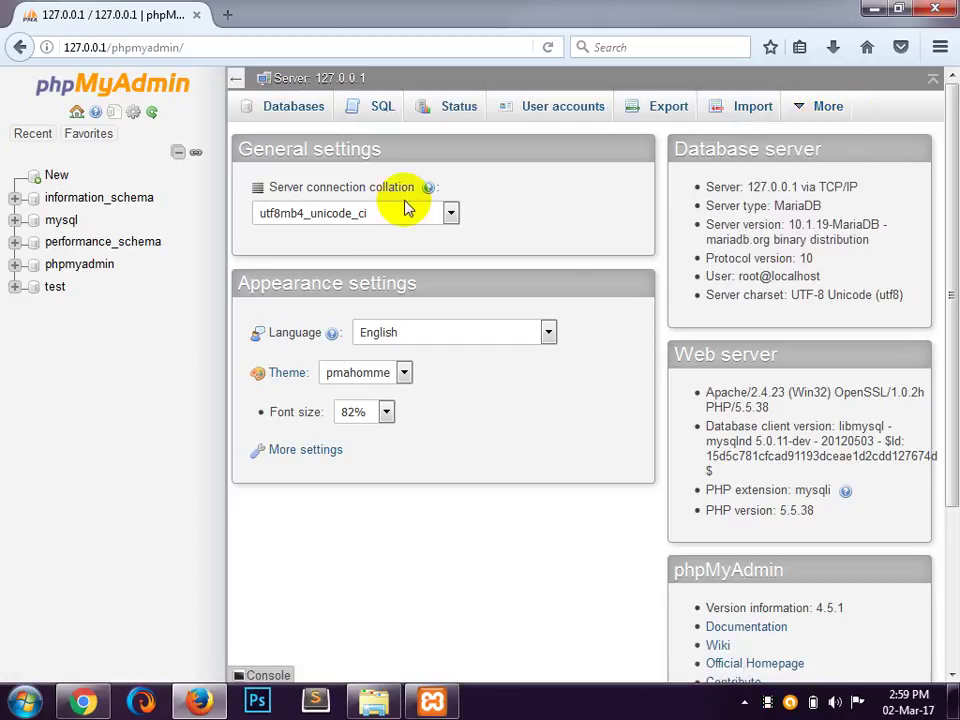
left_click(284, 110)
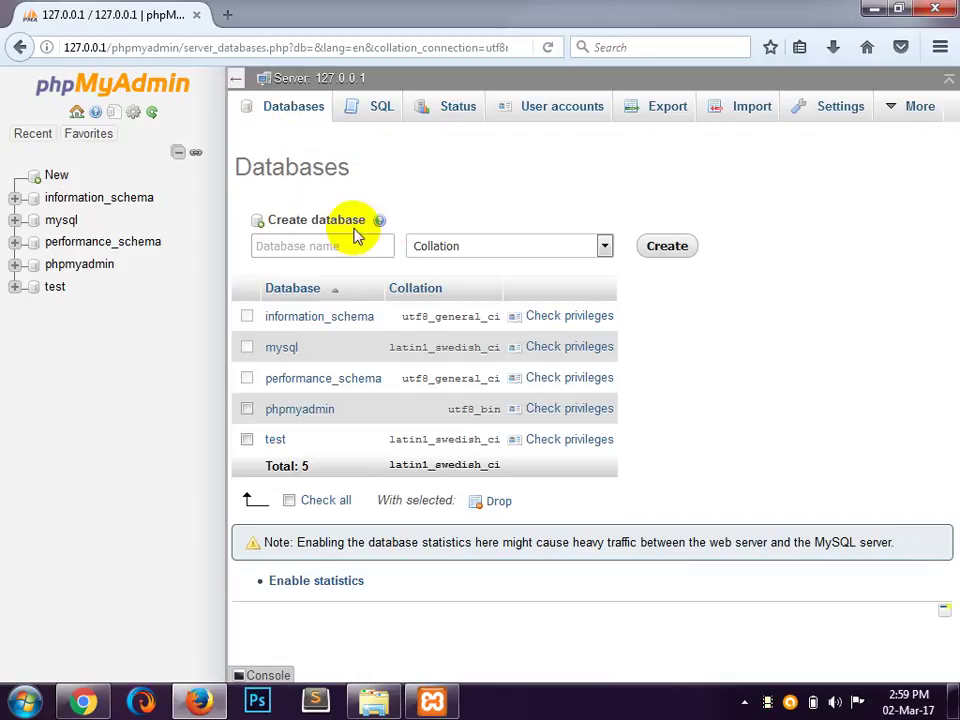
Step: Enter 'lict' as the new database name and choose utf8_unicode_ci collation
left_click(322, 245)
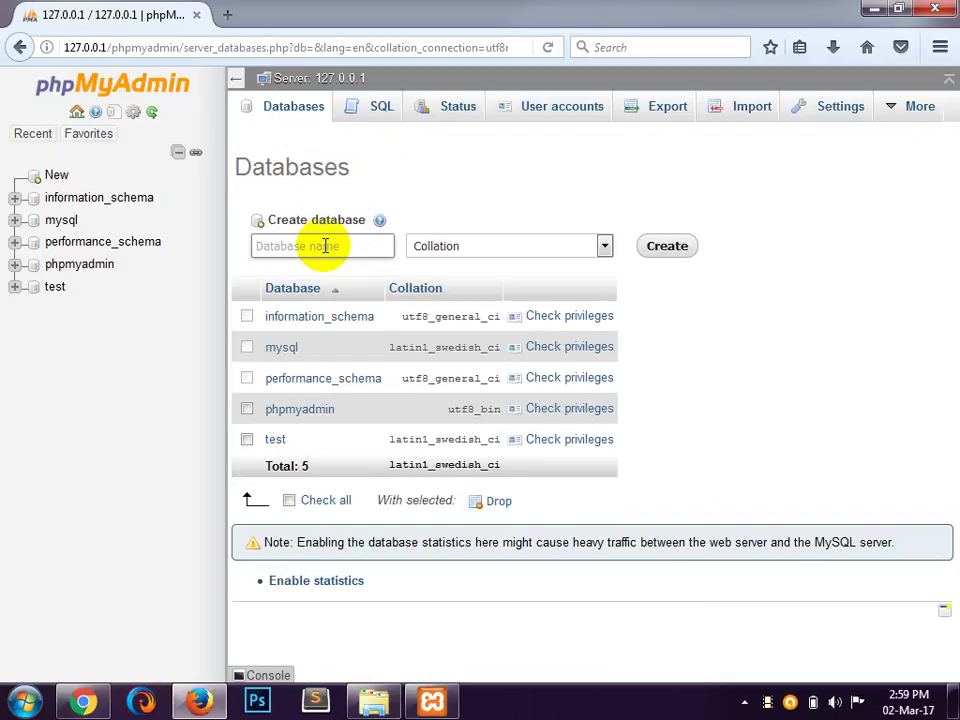
type("lict")
left_click(508, 249)
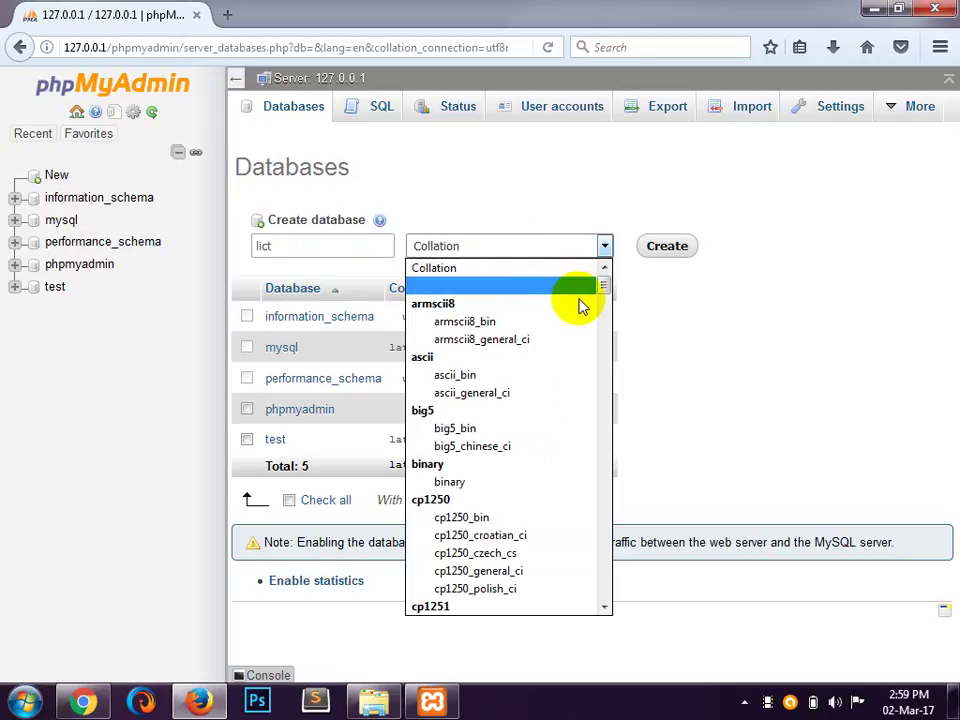
left_click_drag(606, 294, 601, 566)
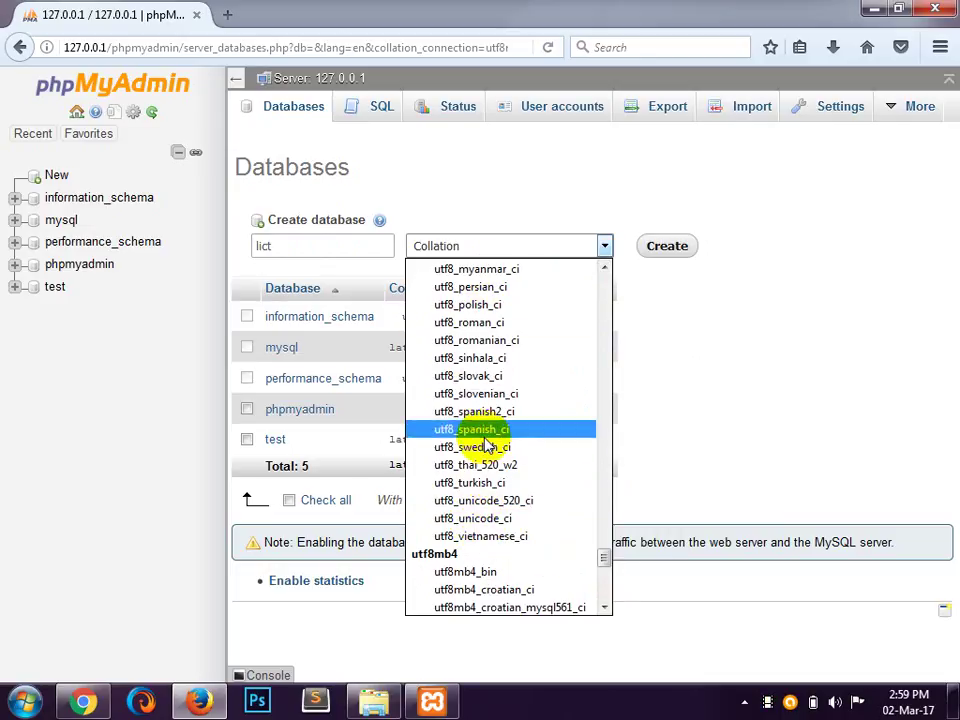
left_click(490, 518)
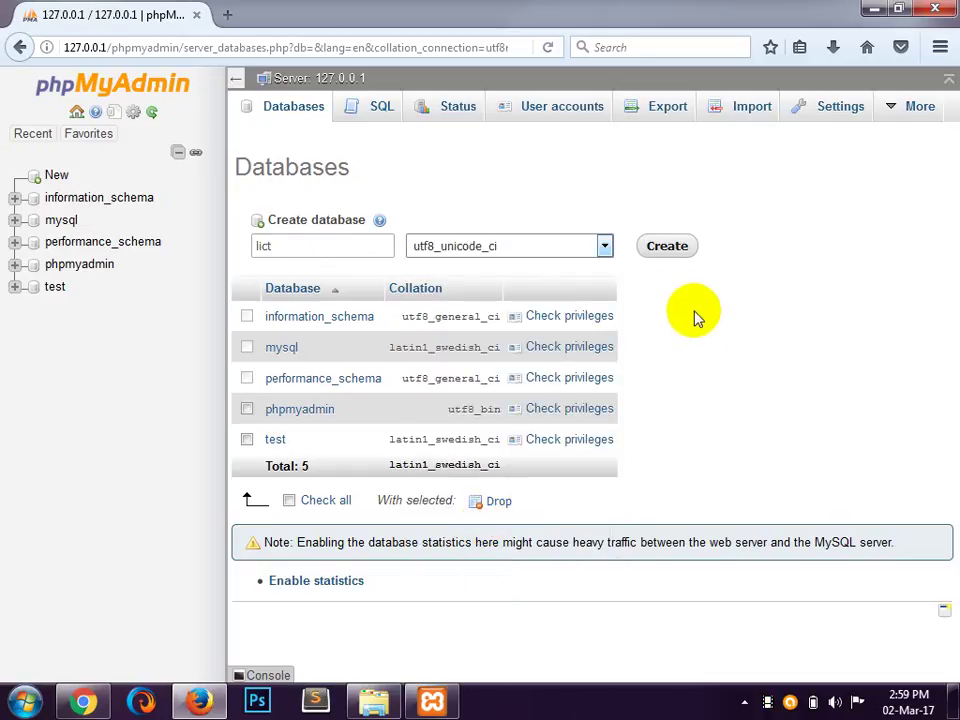
double_click(280, 250)
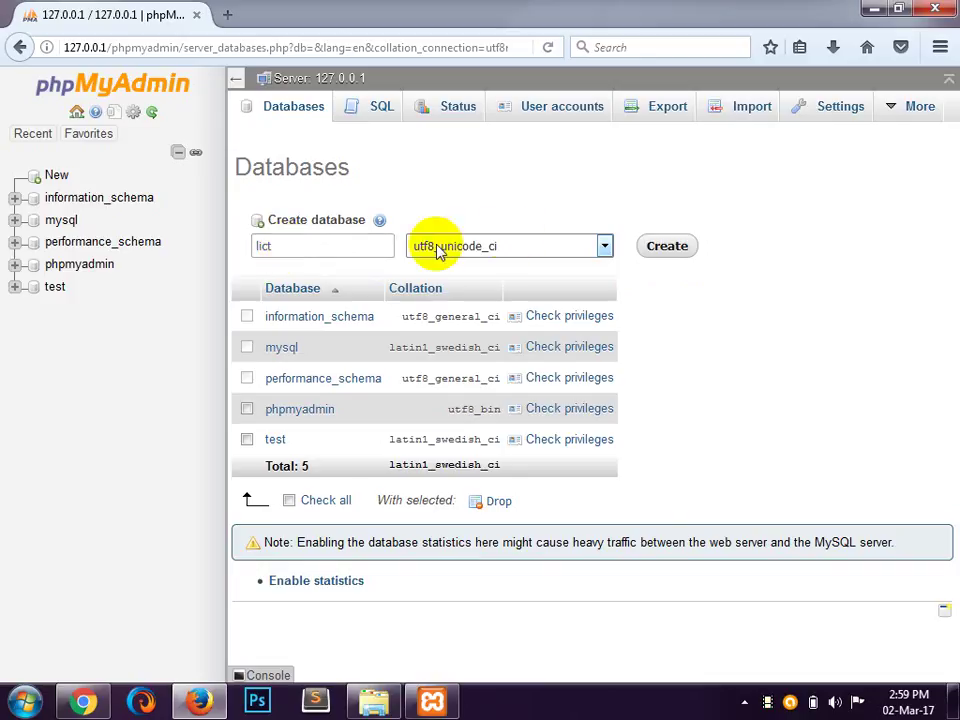
Step: Create the lict database, then minimize Firefox to reveal the XAMPP Control Panel
left_click(676, 254)
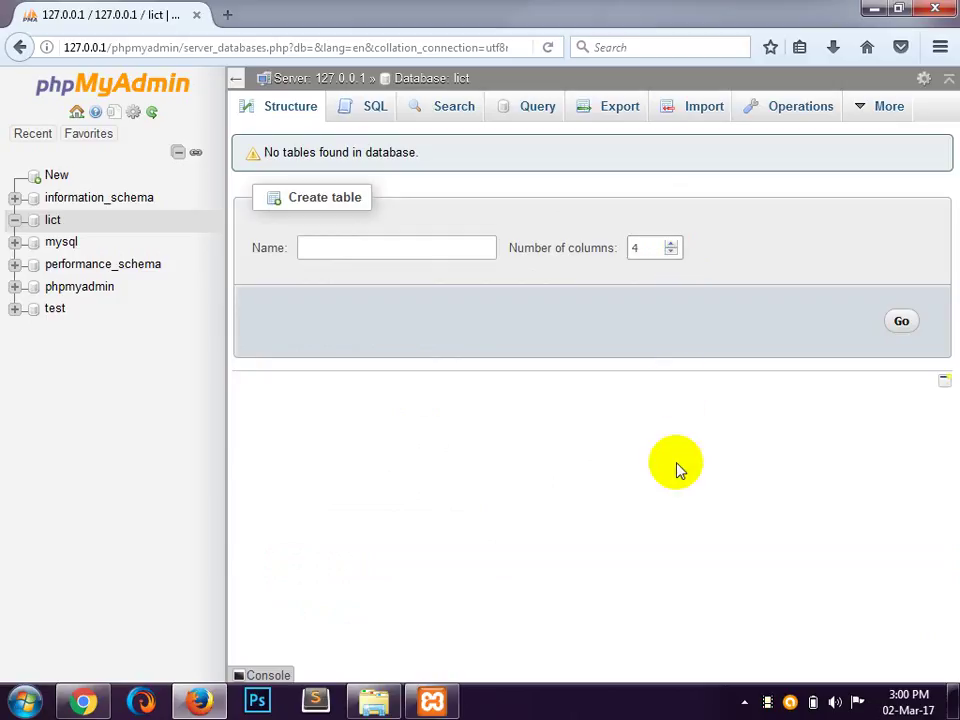
left_click(366, 248)
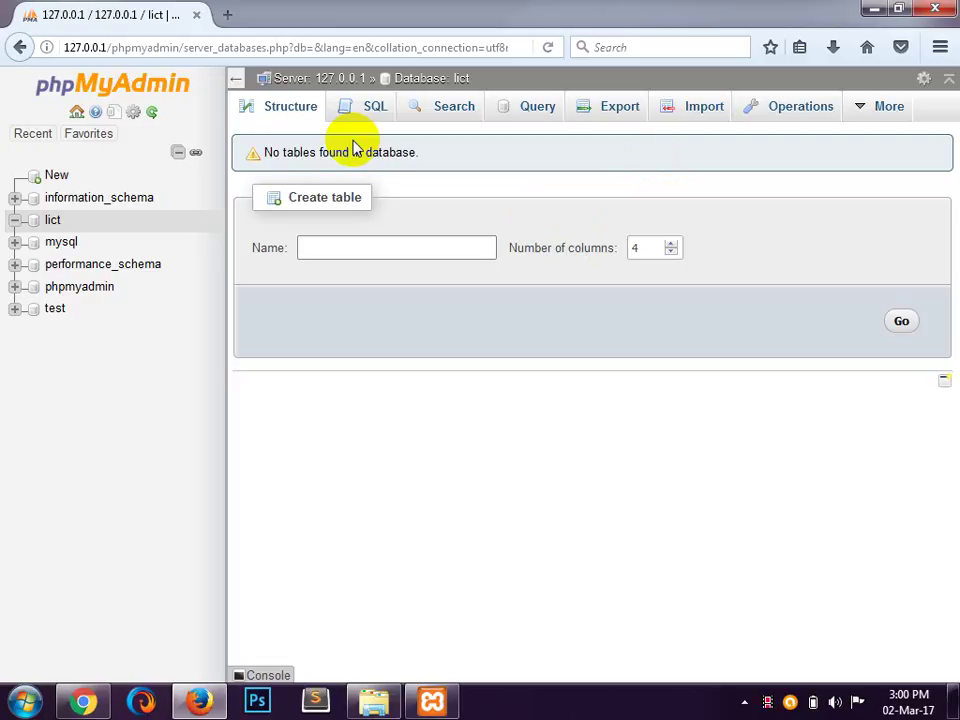
left_click(872, 10)
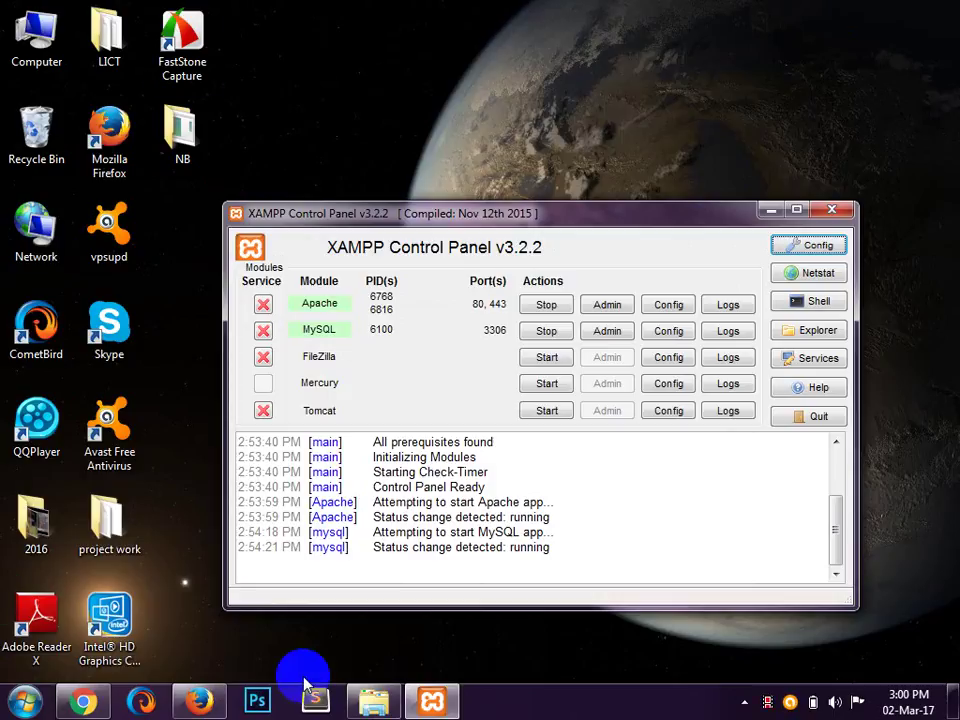
Step: Extract the wordpress-4.7.2 archive in place within the NB folder
left_click(378, 703)
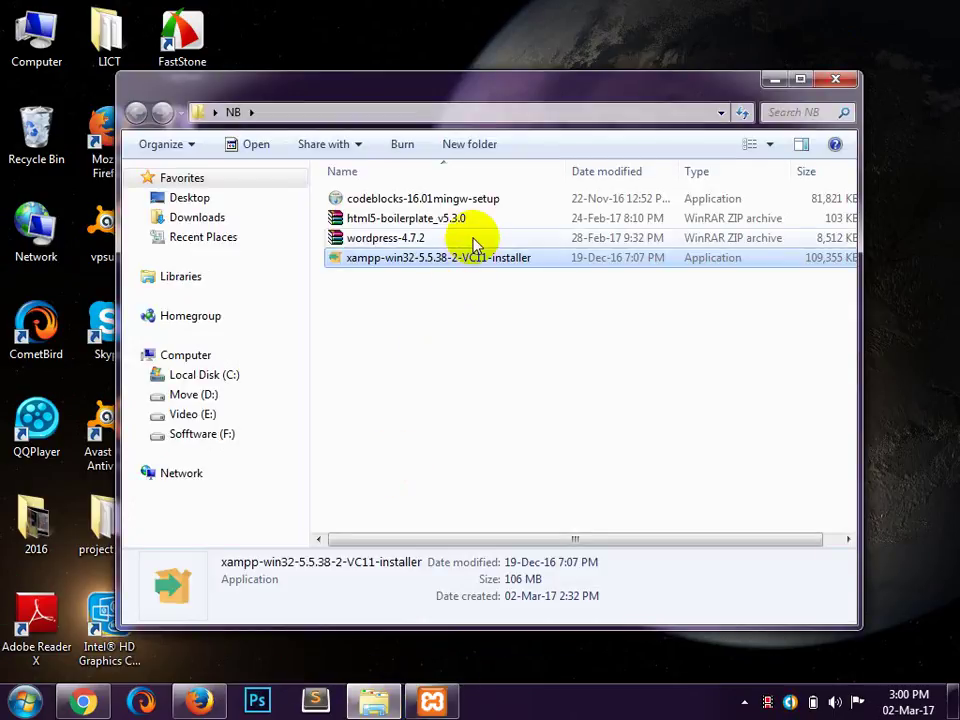
left_click(392, 240)
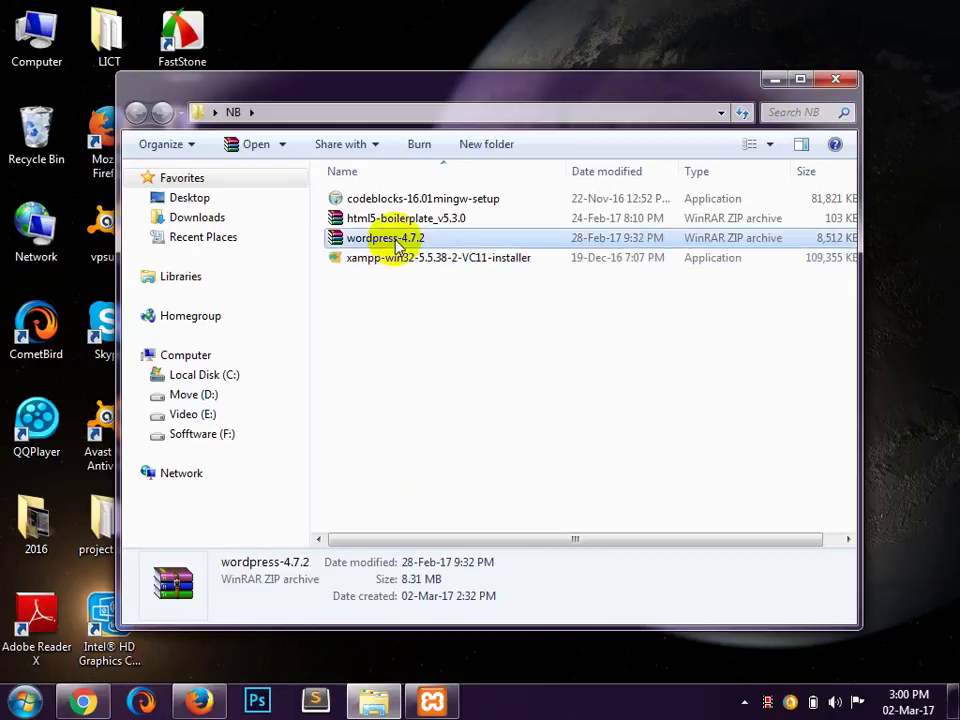
right_click(398, 244)
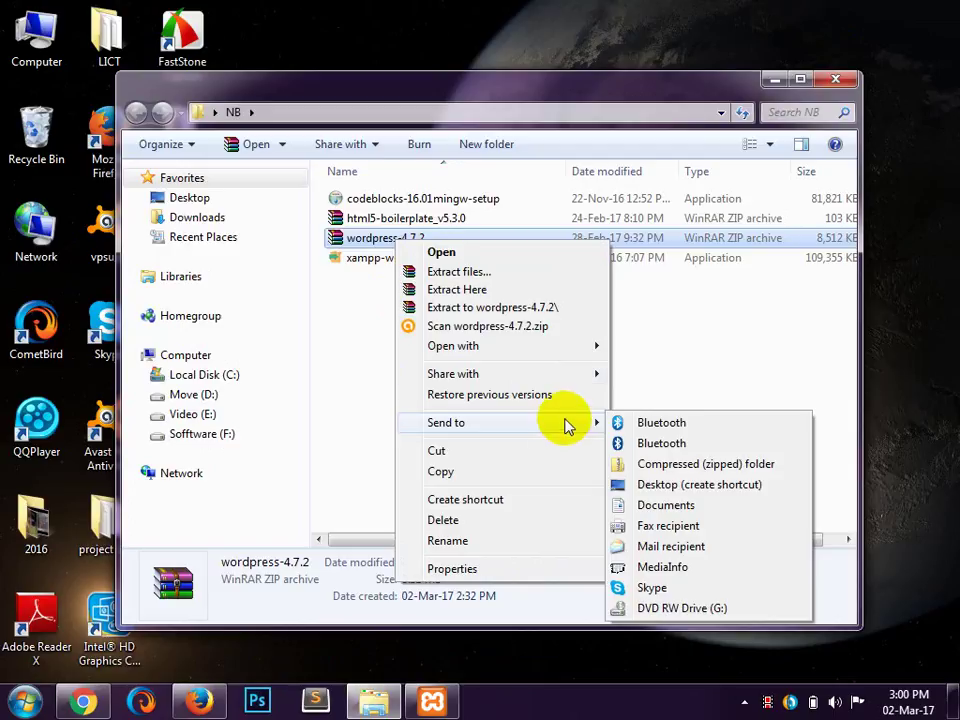
left_click(520, 291)
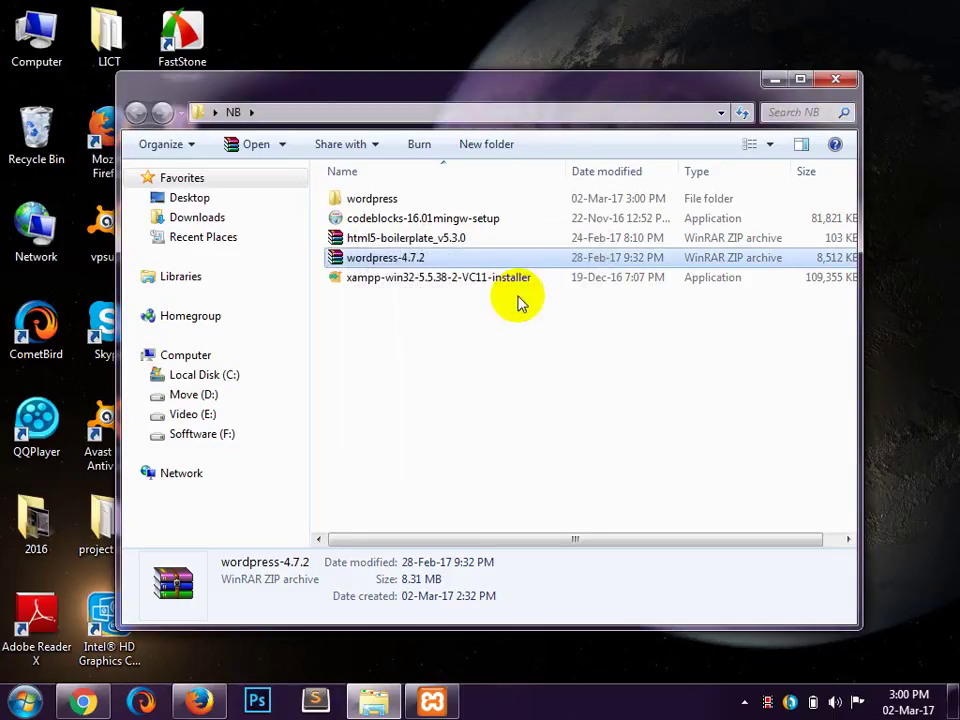
Step: Select all 19 items in the extracted wordpress folder, then go to Local Disk (C:)
double_click(375, 198)
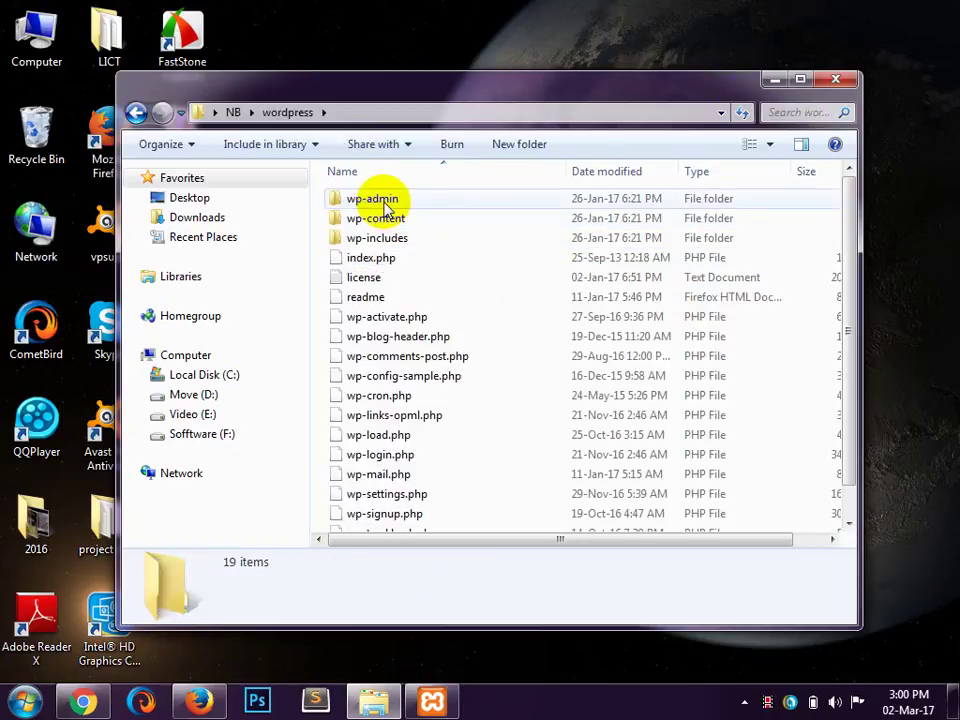
left_click(801, 79)
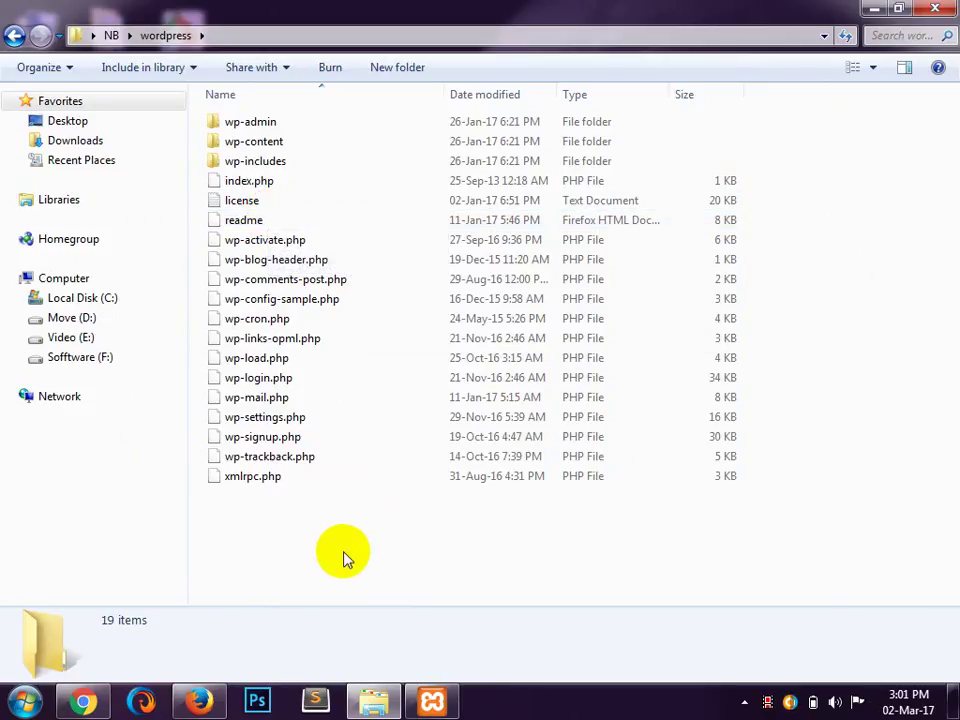
key("ctrl+a")
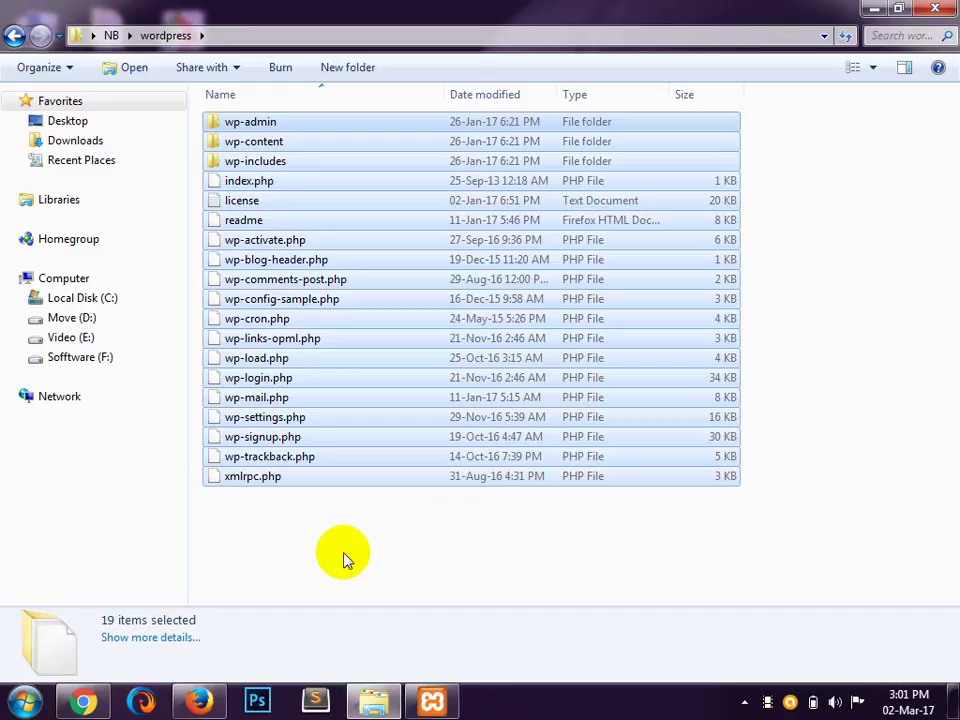
left_click(100, 306)
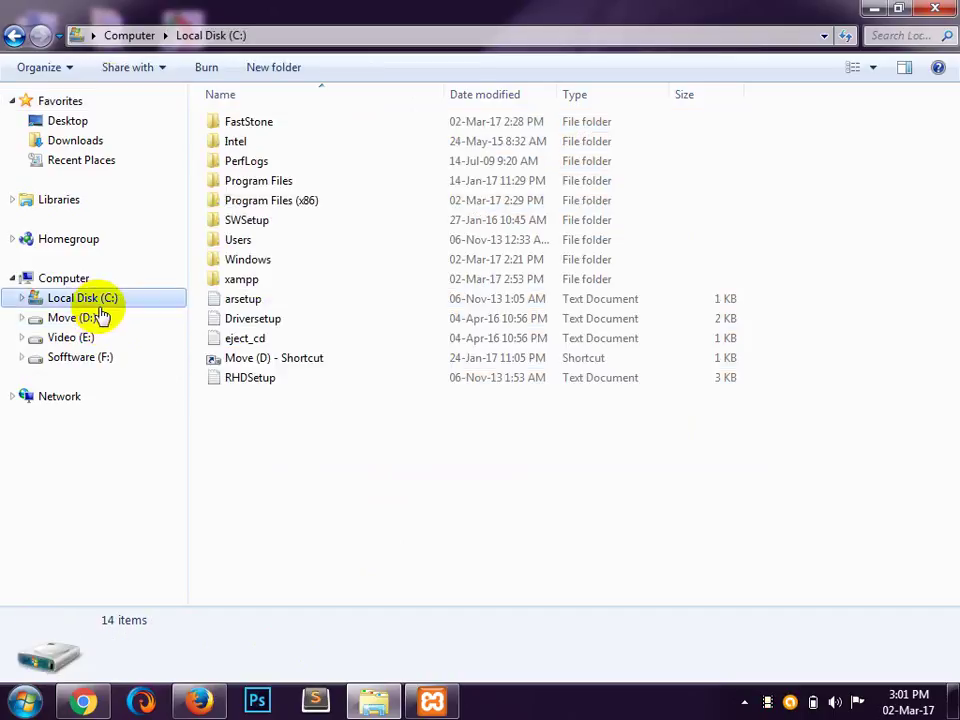
Step: Navigate into C:\xampp\htdocs and add a new folder named KGC
double_click(272, 285)
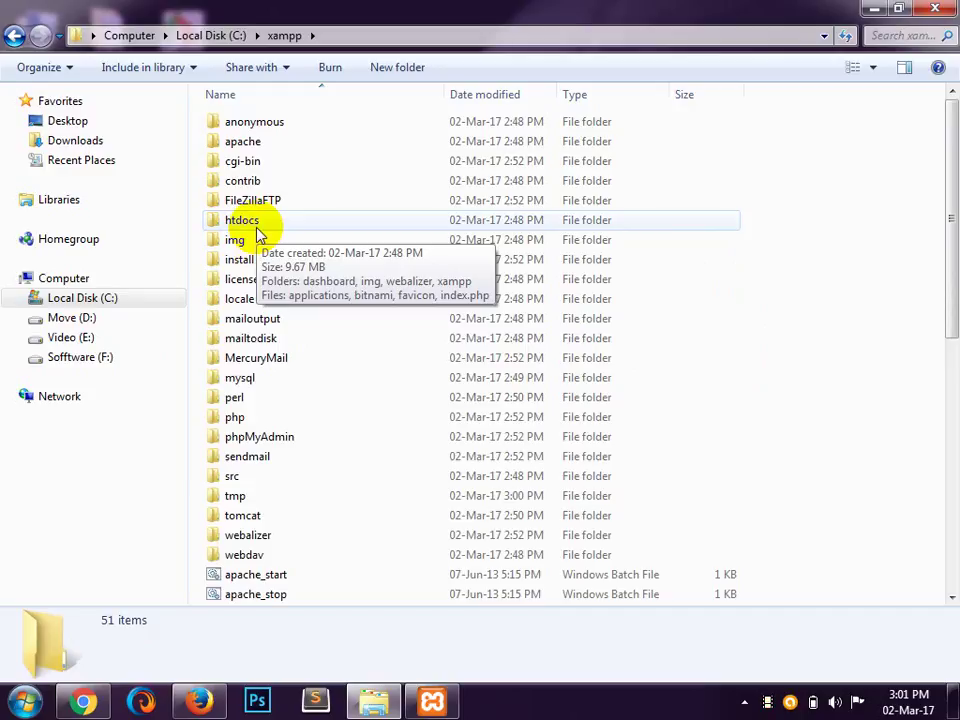
double_click(257, 231)
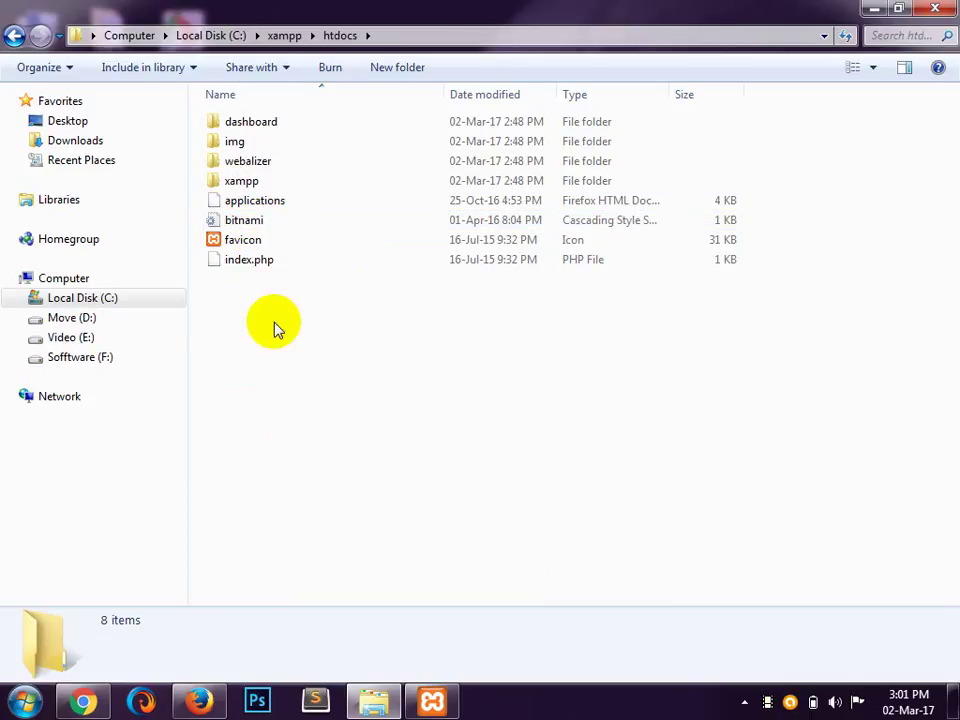
left_click(420, 72)
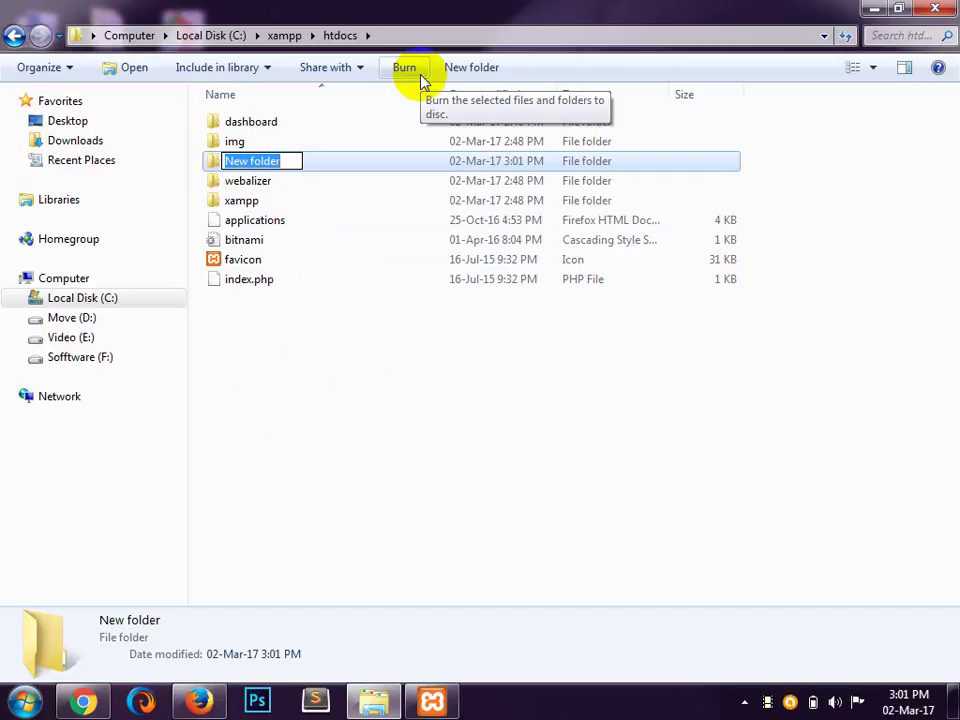
type("KGC")
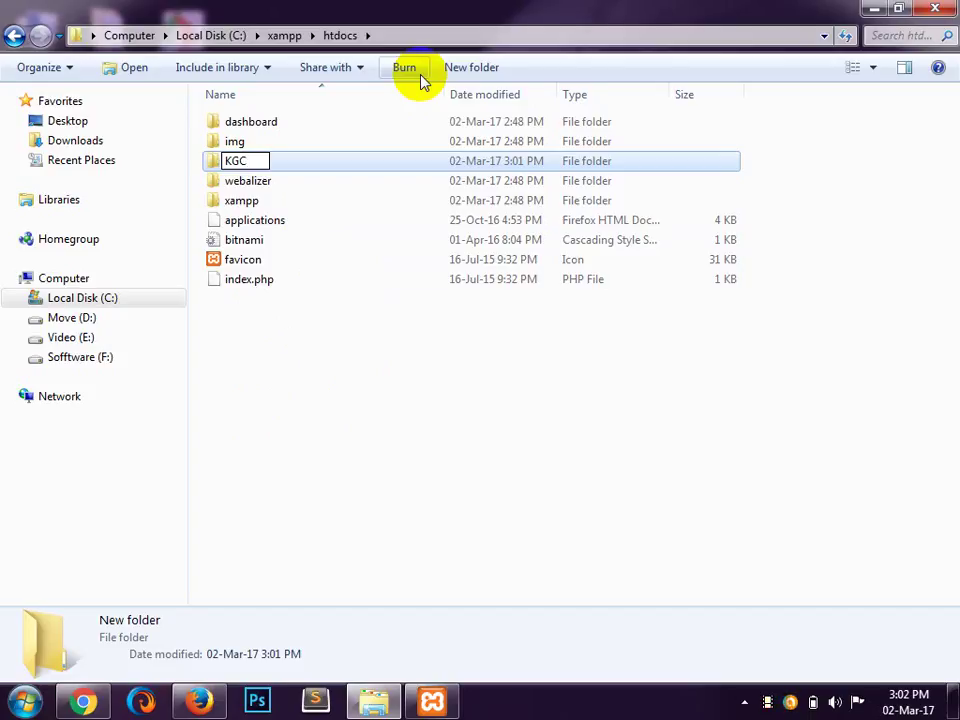
key("Return")
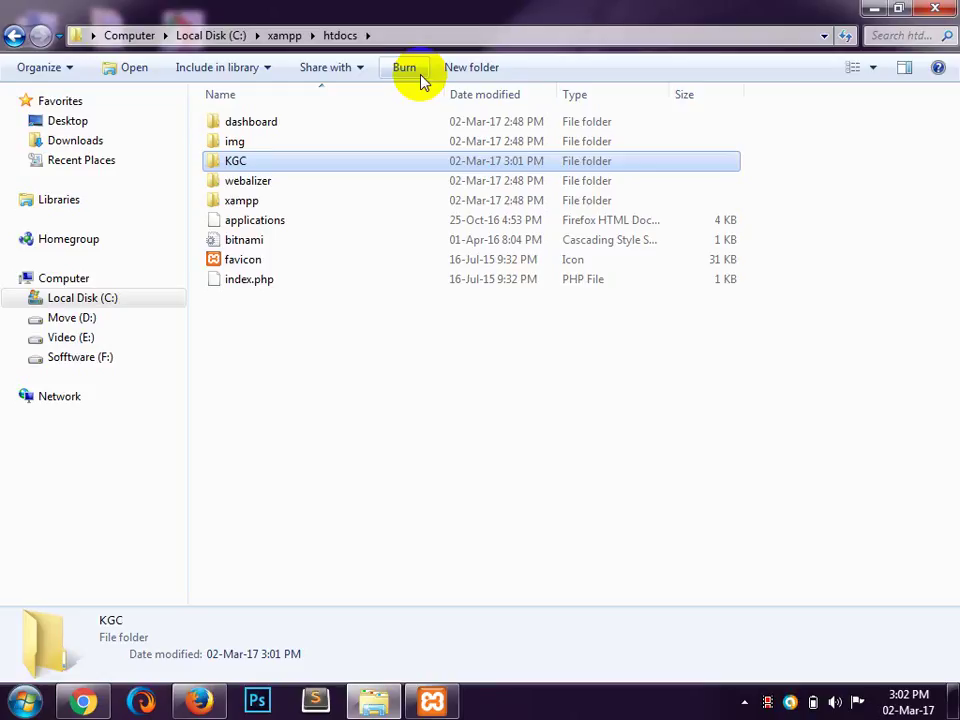
Step: Paste the 19 WordPress items into the KGC folder and let the copy finish
double_click(294, 165)
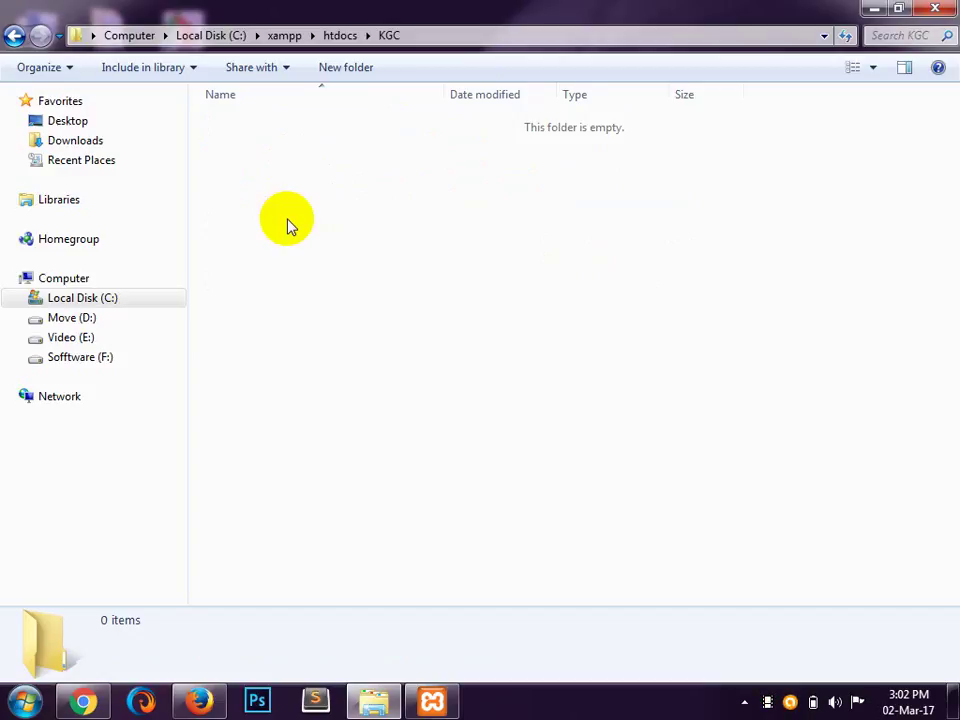
key("ctrl+v")
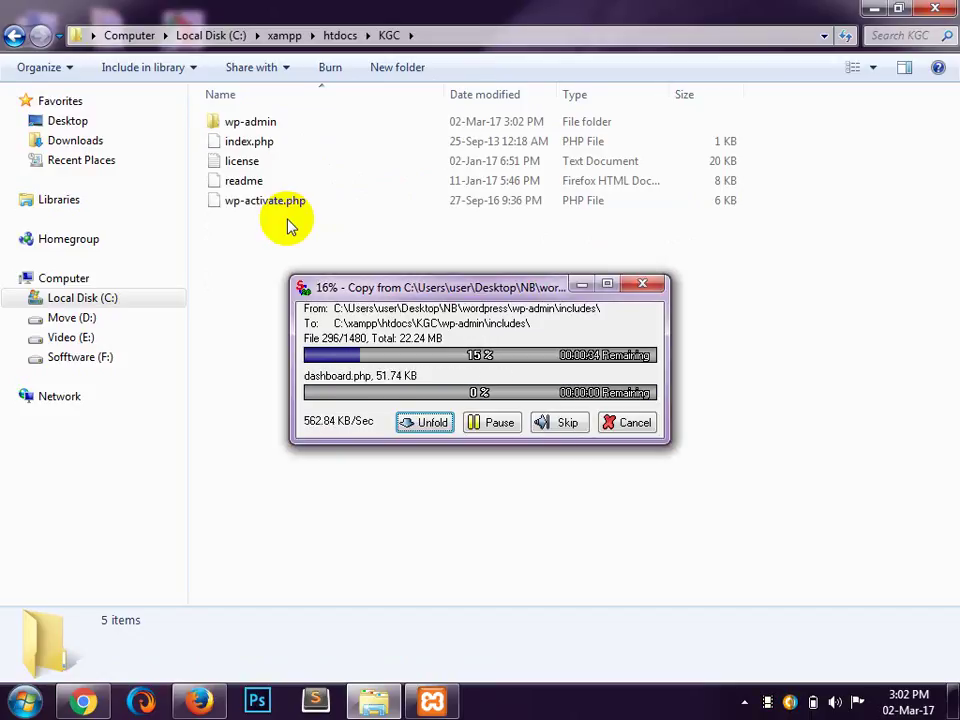
key("alt")
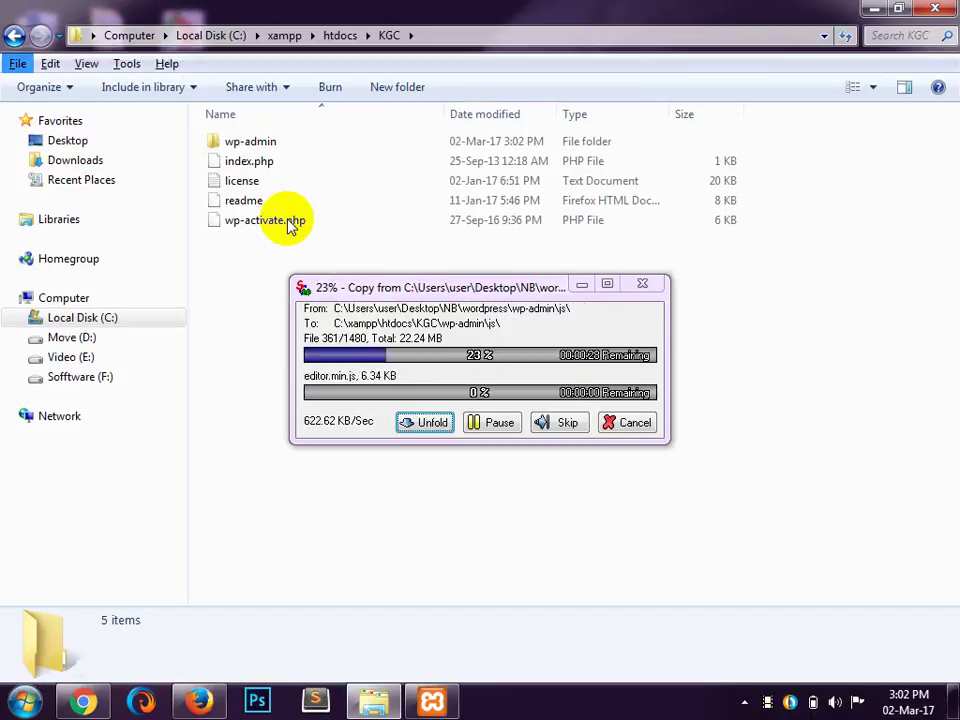
left_click(528, 322)
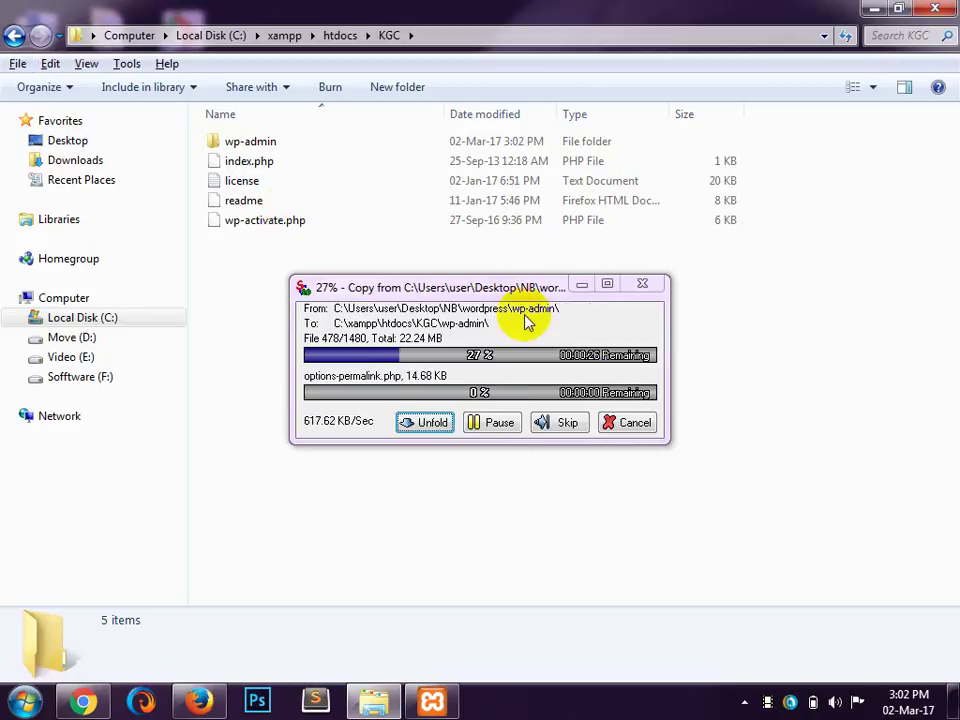
right_click(762, 702)
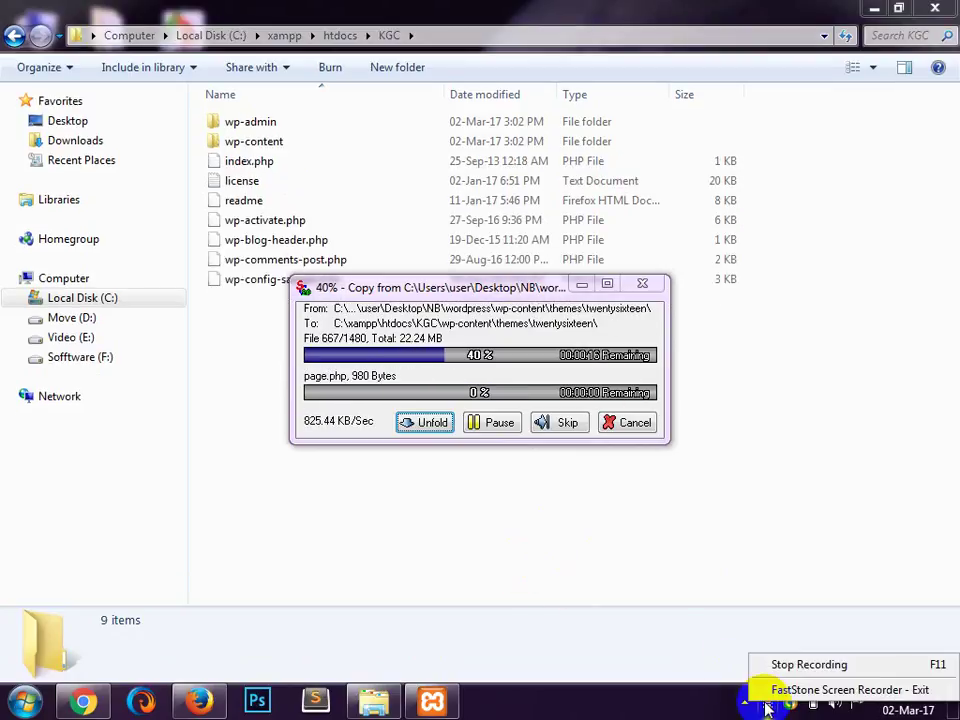
left_click(652, 706)
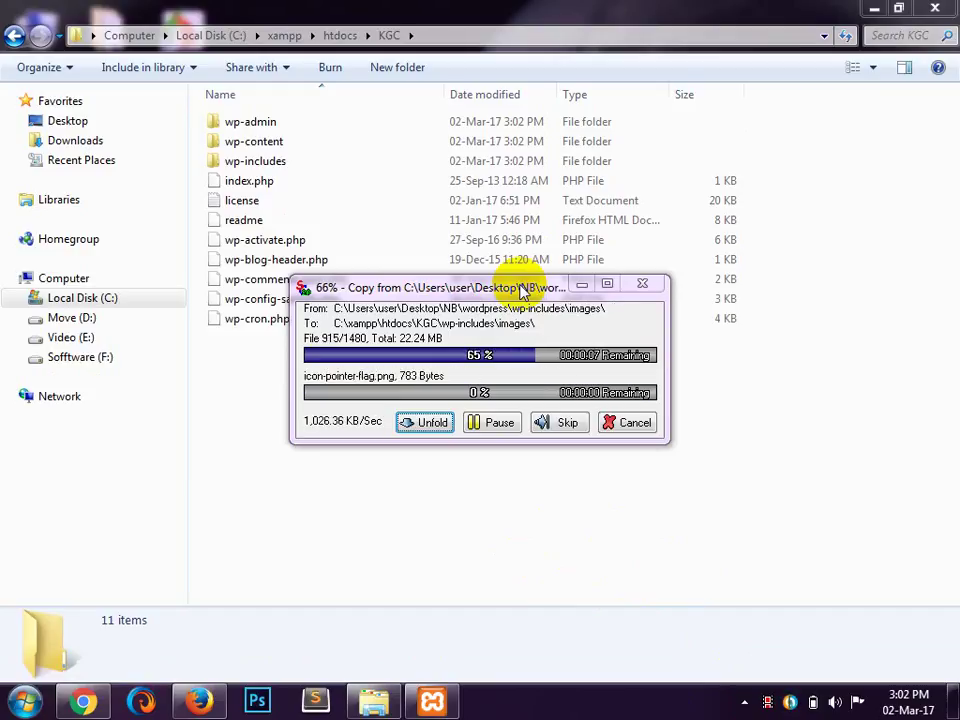
left_click_drag(520, 289, 565, 400)
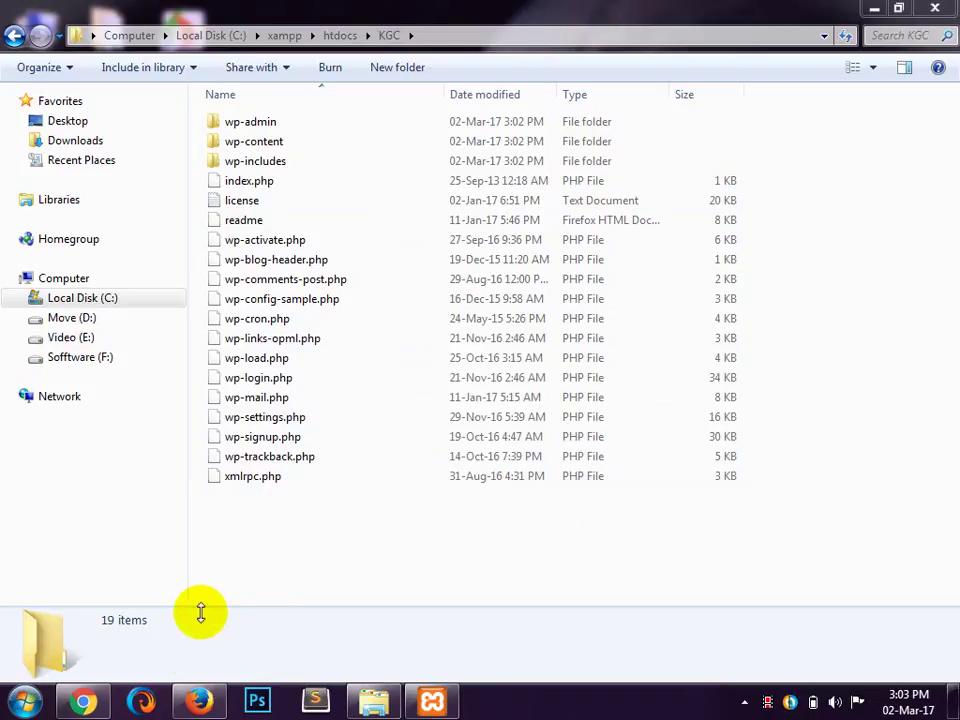
Step: Restart Firefox, opening a fresh tab and closing the Yahoo search tab
left_click(186, 702)
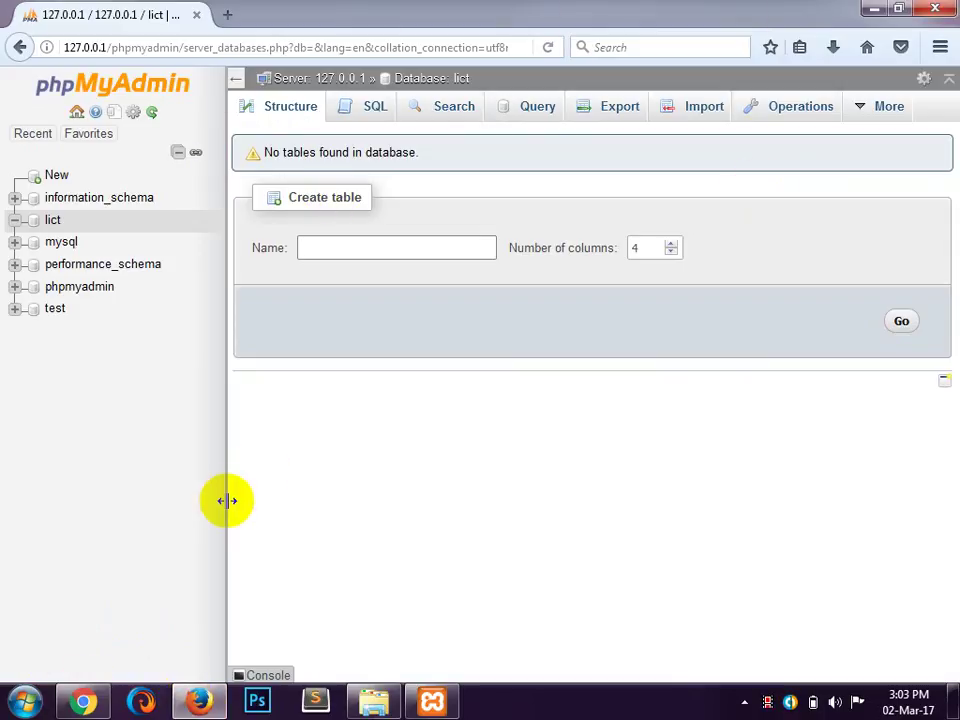
left_click(192, 702)
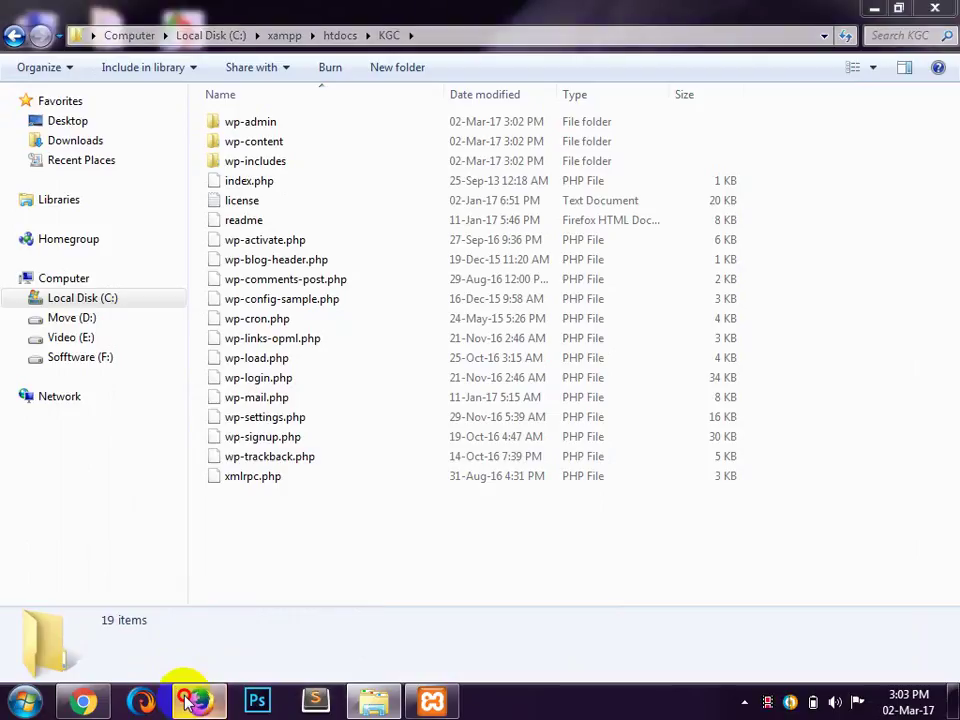
left_click(190, 702)
left_click(938, 8)
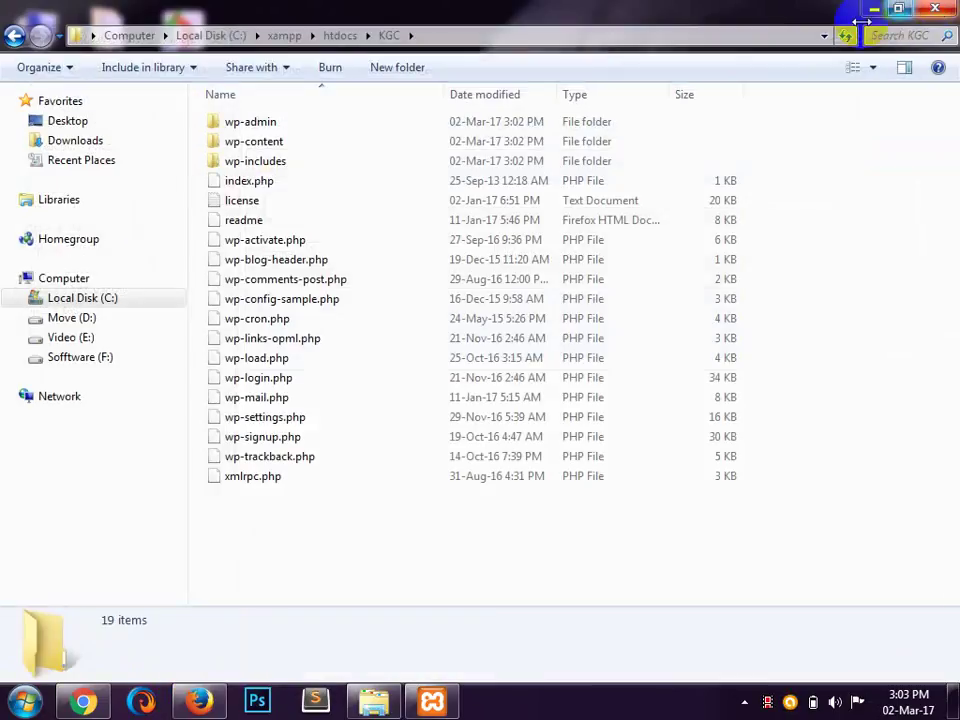
left_click(178, 700)
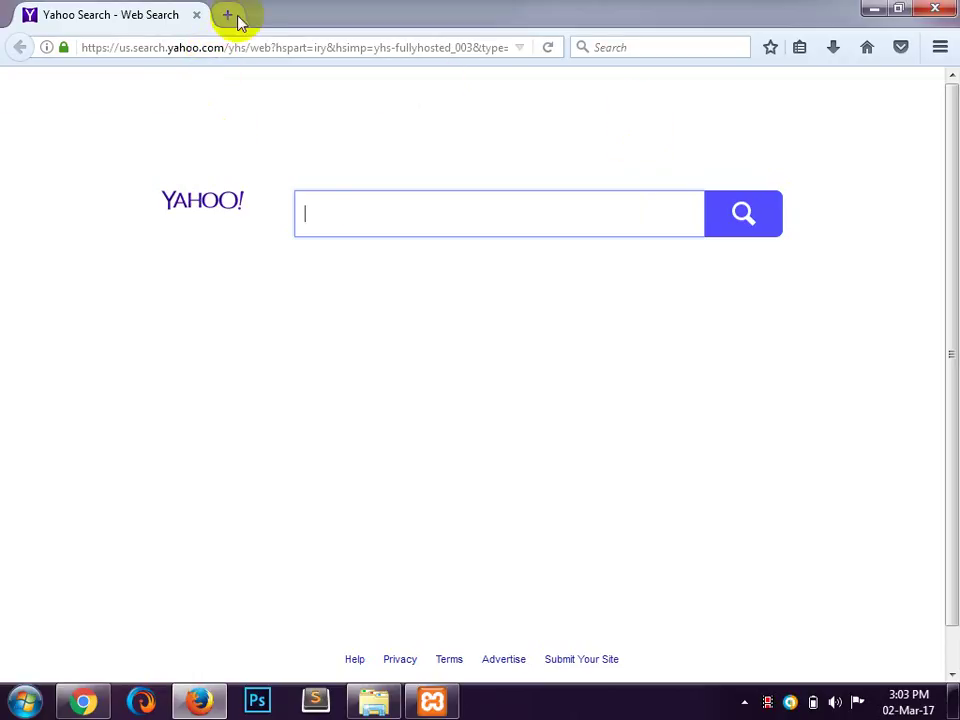
left_click(226, 13)
left_click(196, 16)
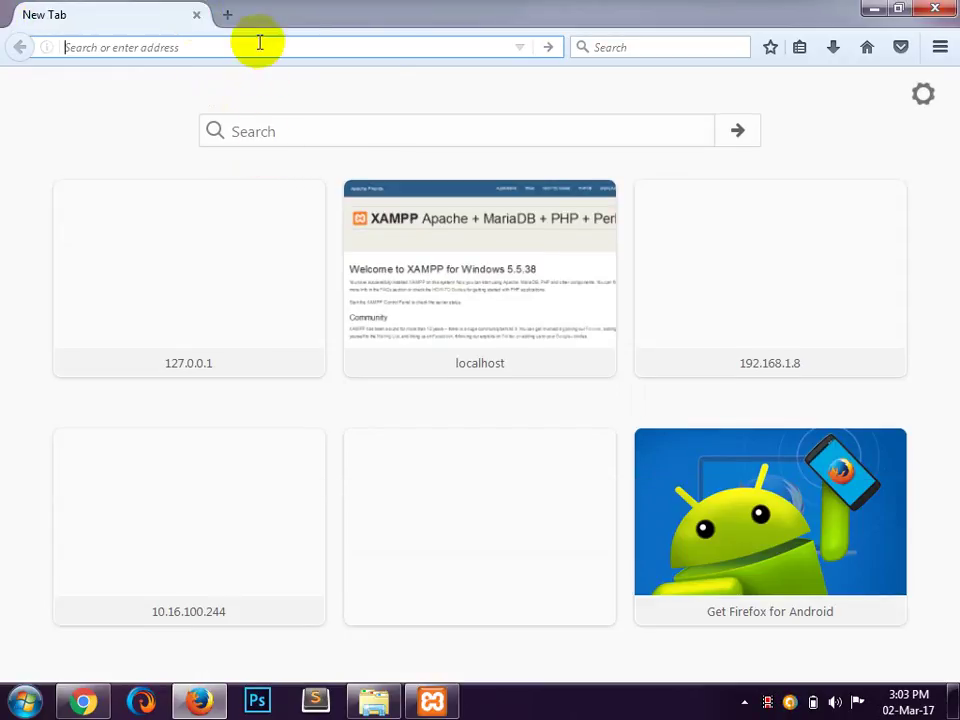
Step: Load localhost/KGC to reach the WordPress setup welcome page
type("localhost/")
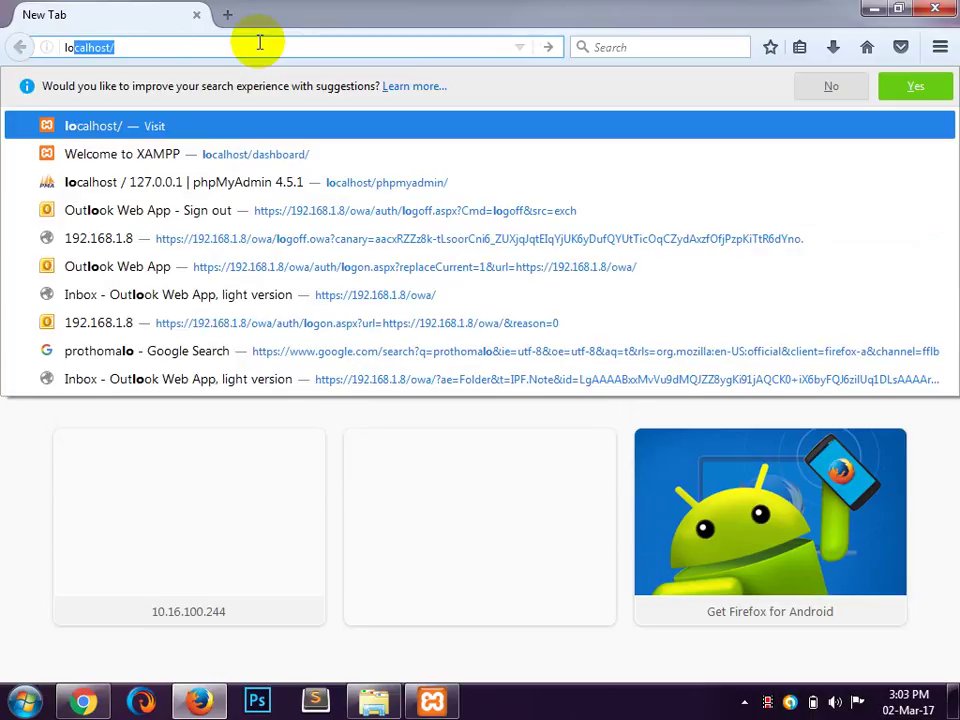
key("Right")
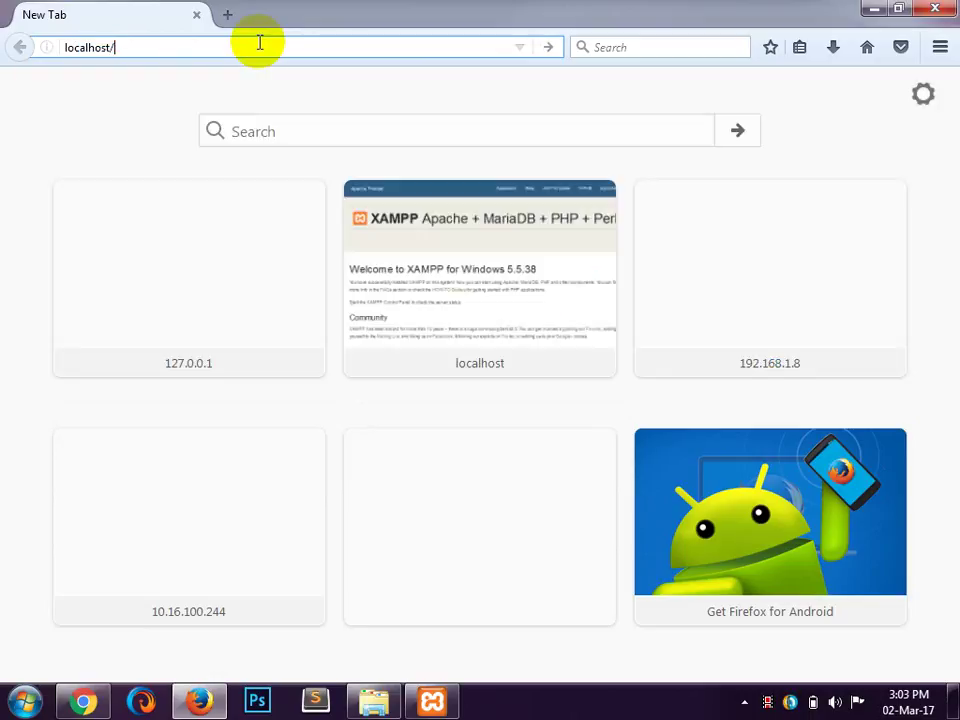
type("KGC")
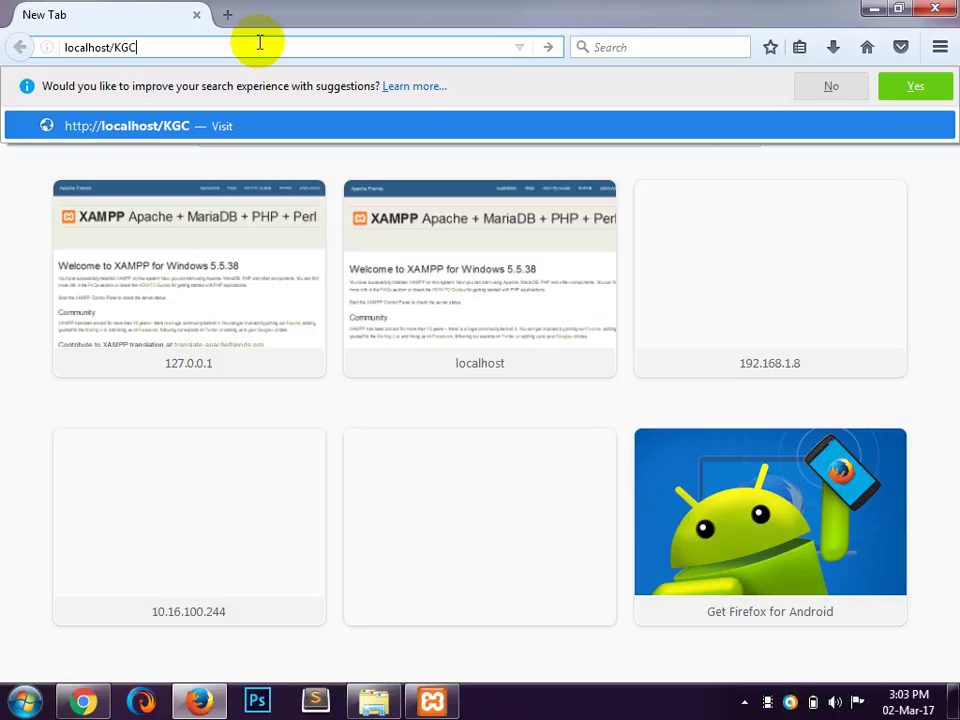
key("Return")
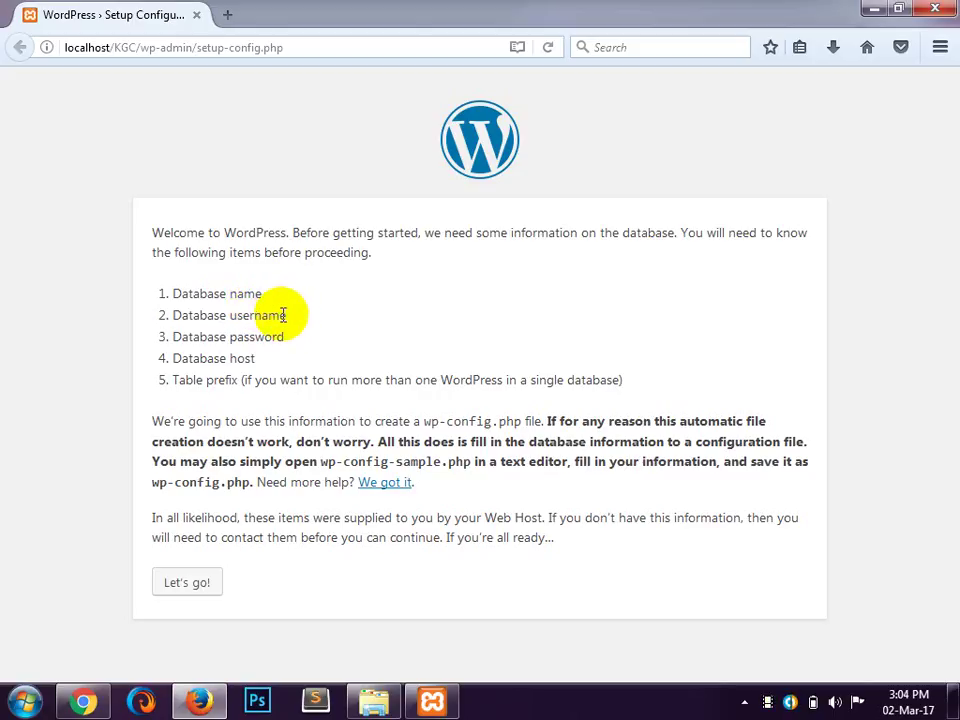
left_click_drag(285, 315, 321, 332)
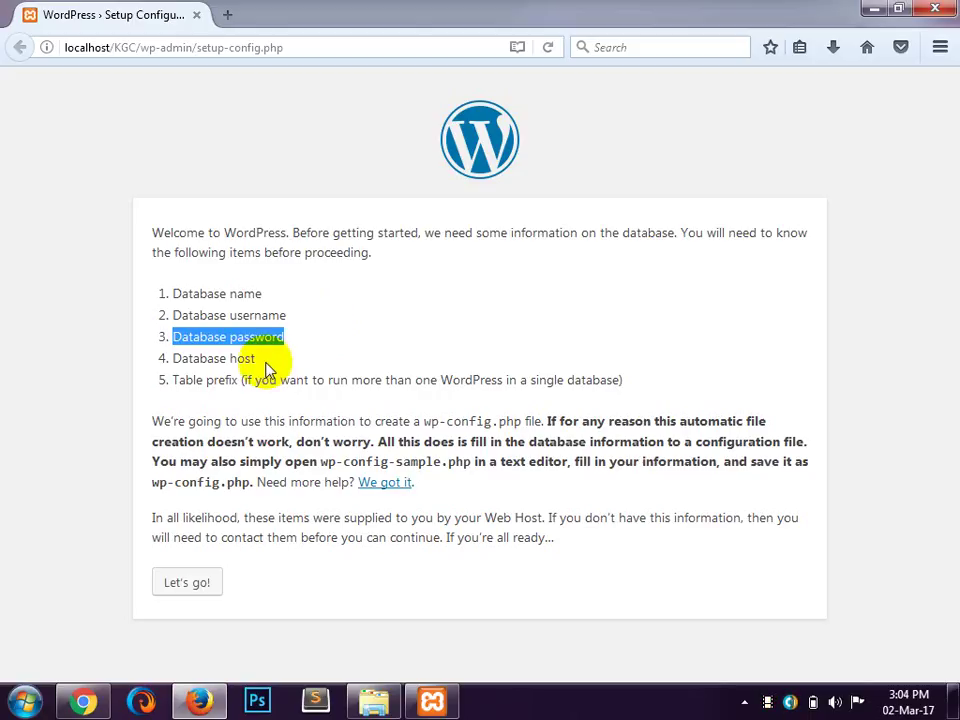
left_click_drag(257, 360, 165, 362)
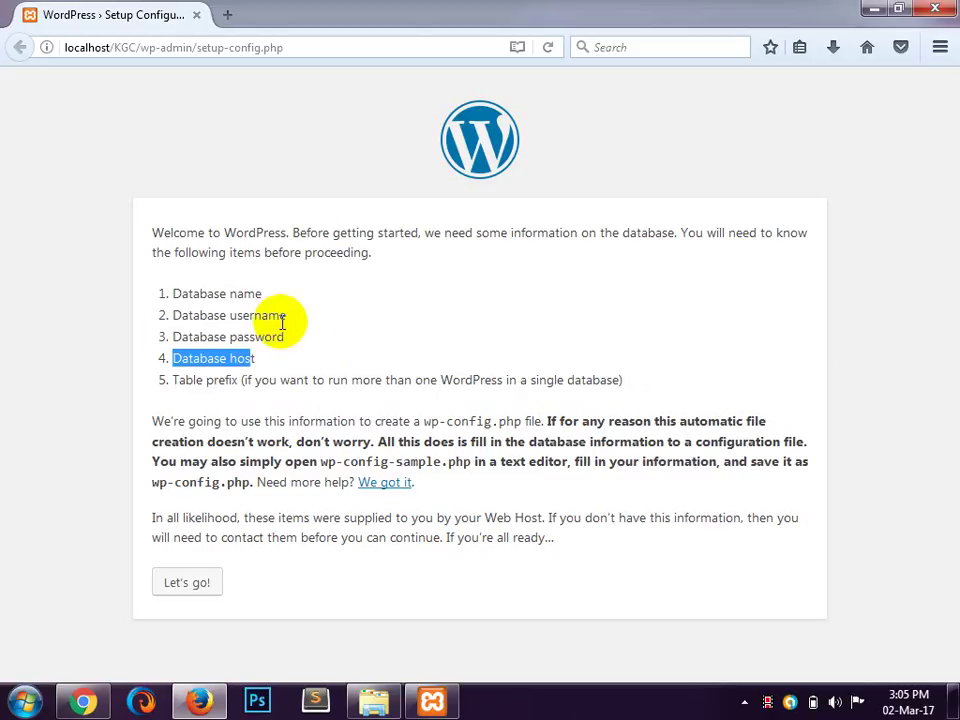
Step: Start the database setup and replace the default database name with lict
left_click(180, 587)
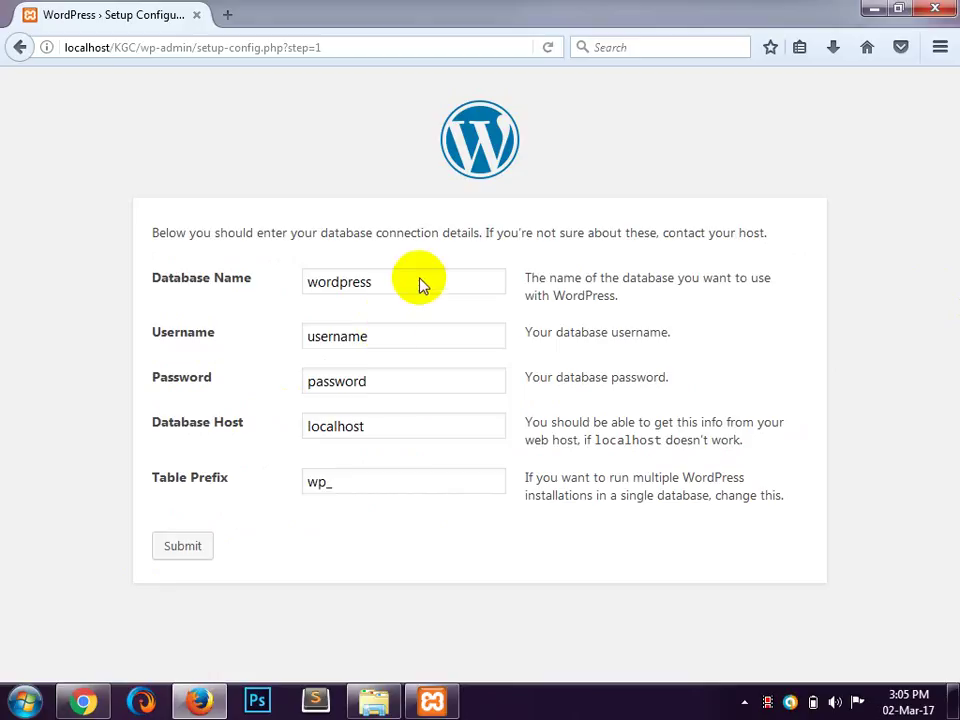
left_click(360, 281)
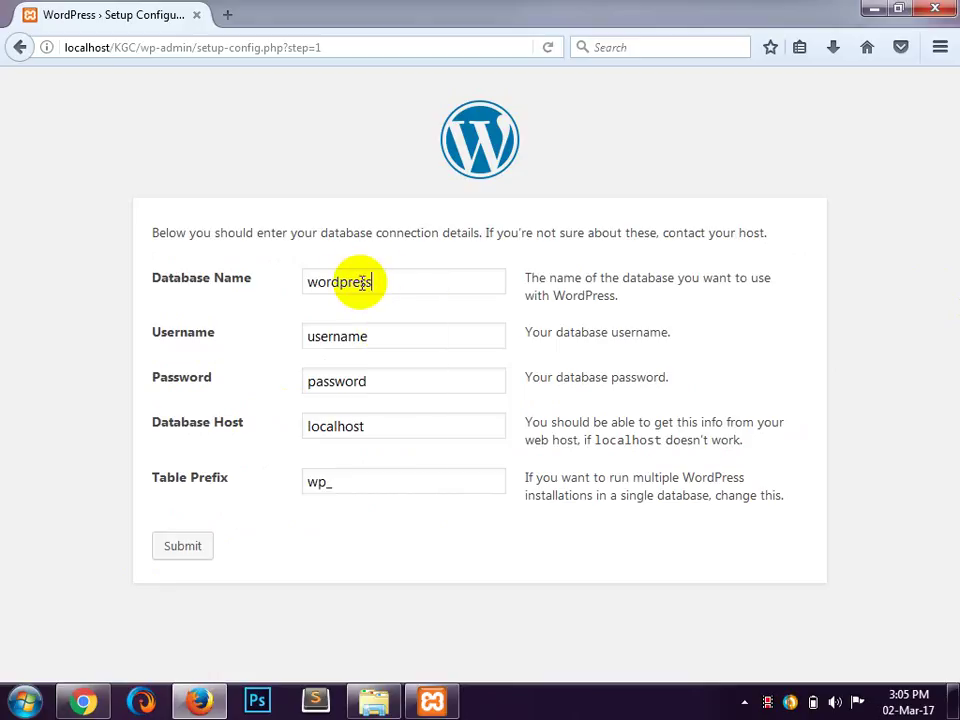
left_click_drag(369, 283, 291, 286)
key("BackSpace")
type("li")
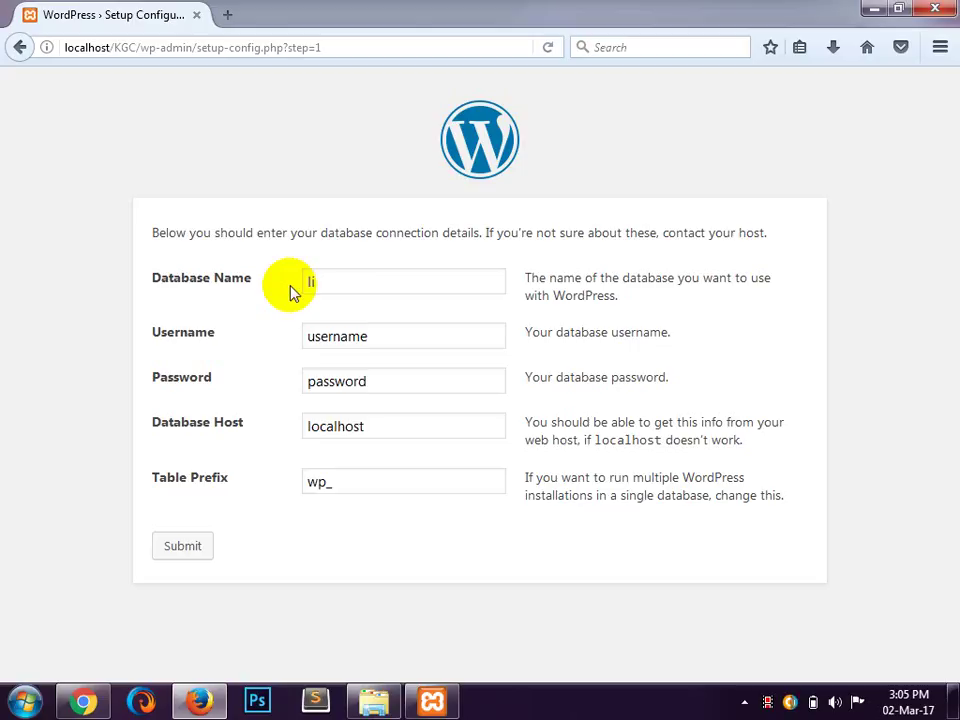
type("ct")
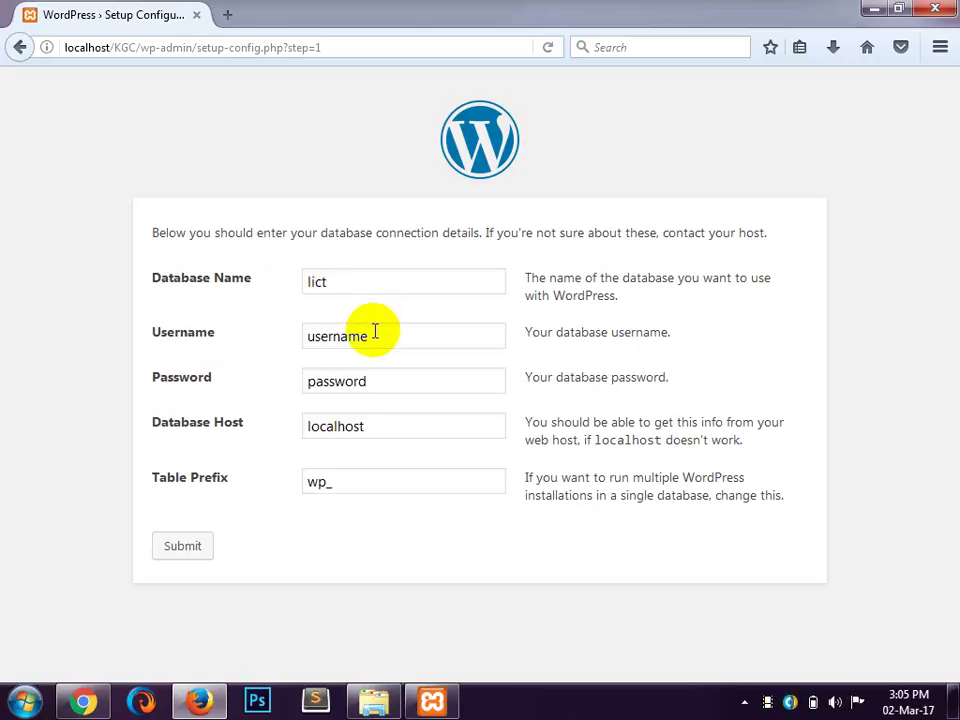
Step: Set username root with a blank password, submit, and run the install
left_click_drag(375, 336, 265, 343)
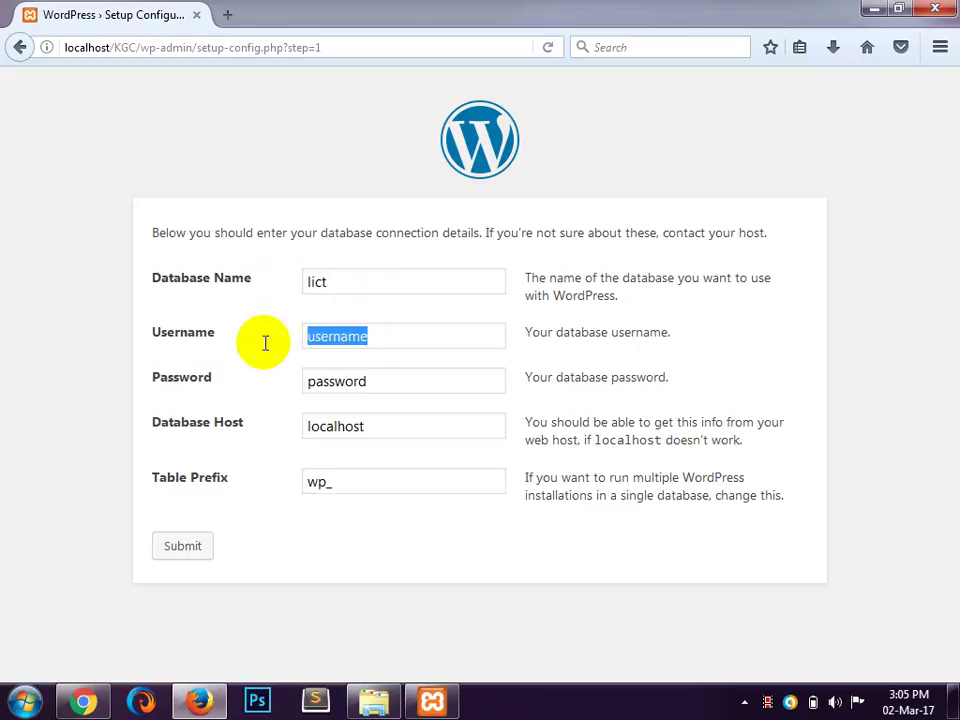
type("root")
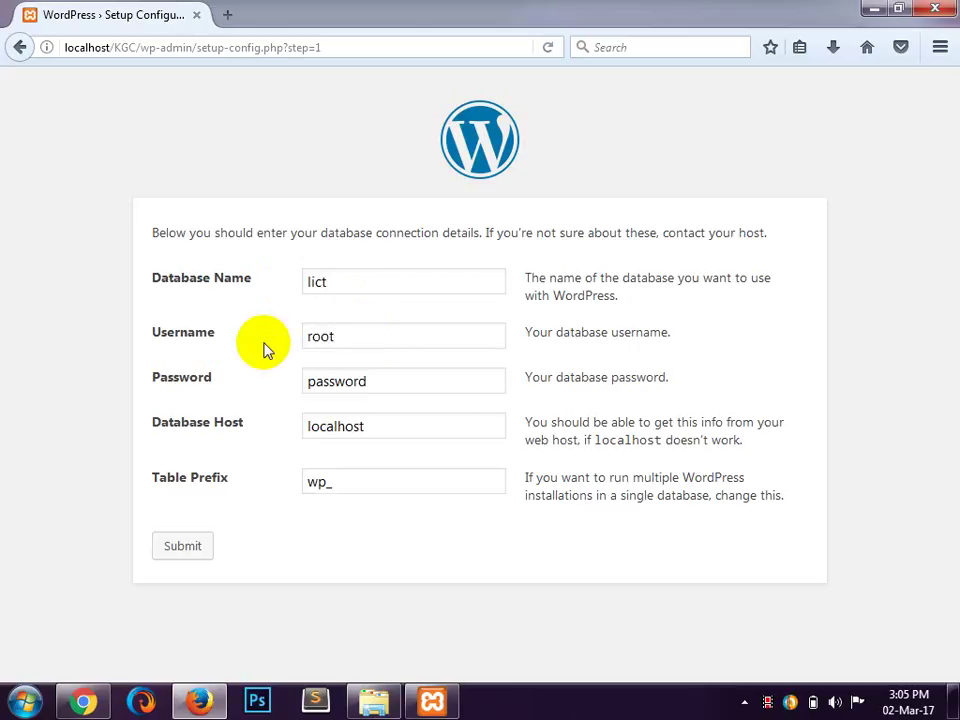
left_click_drag(384, 381, 300, 388)
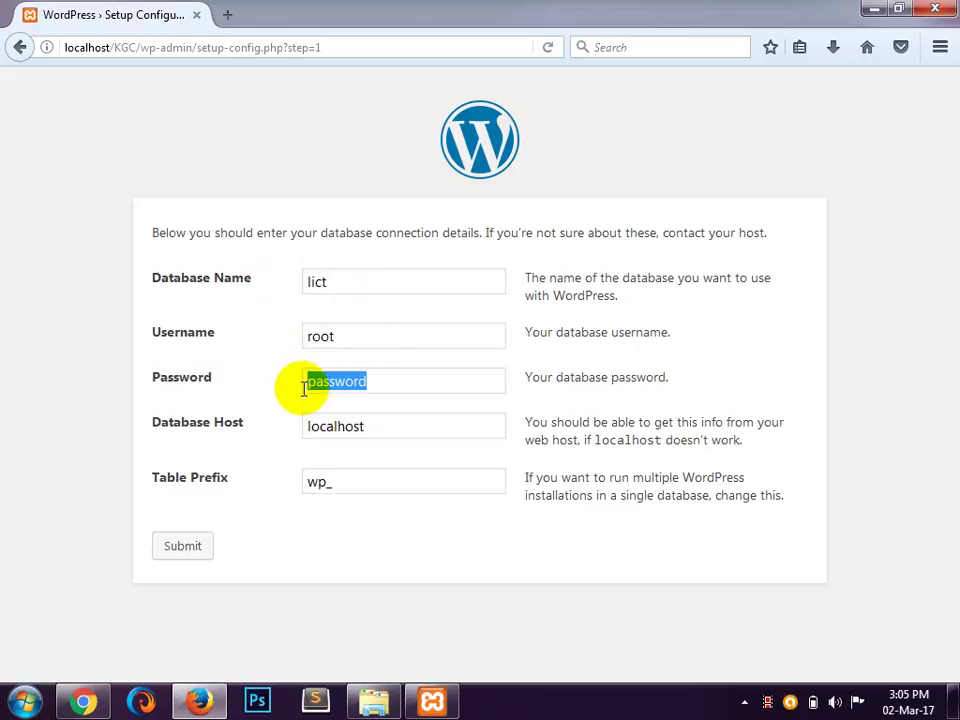
key("BackSpace")
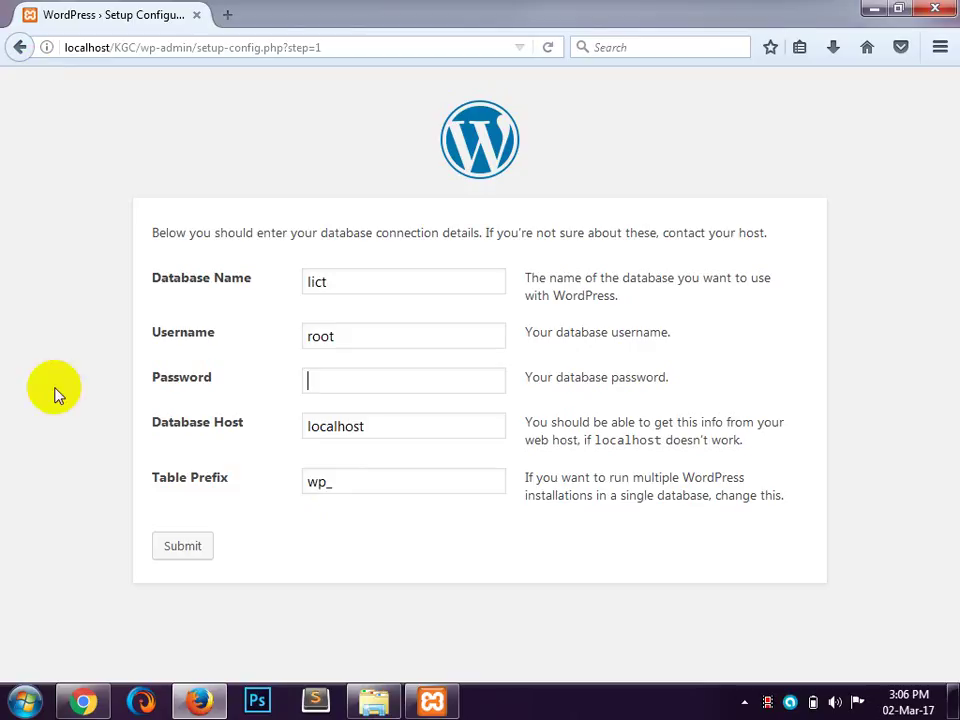
left_click(181, 550)
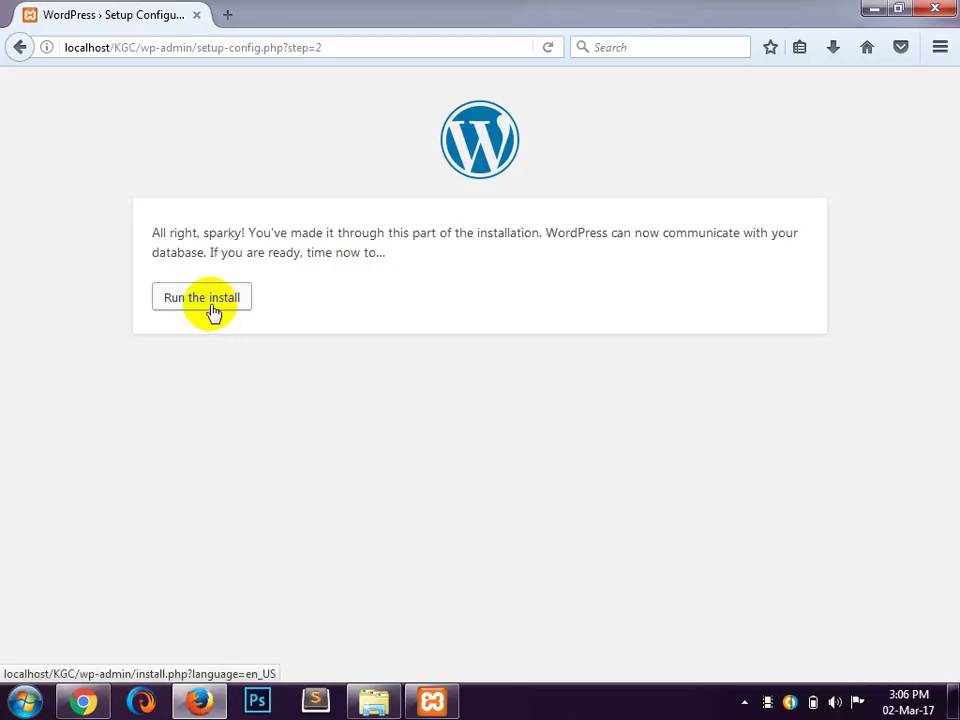
left_click(205, 298)
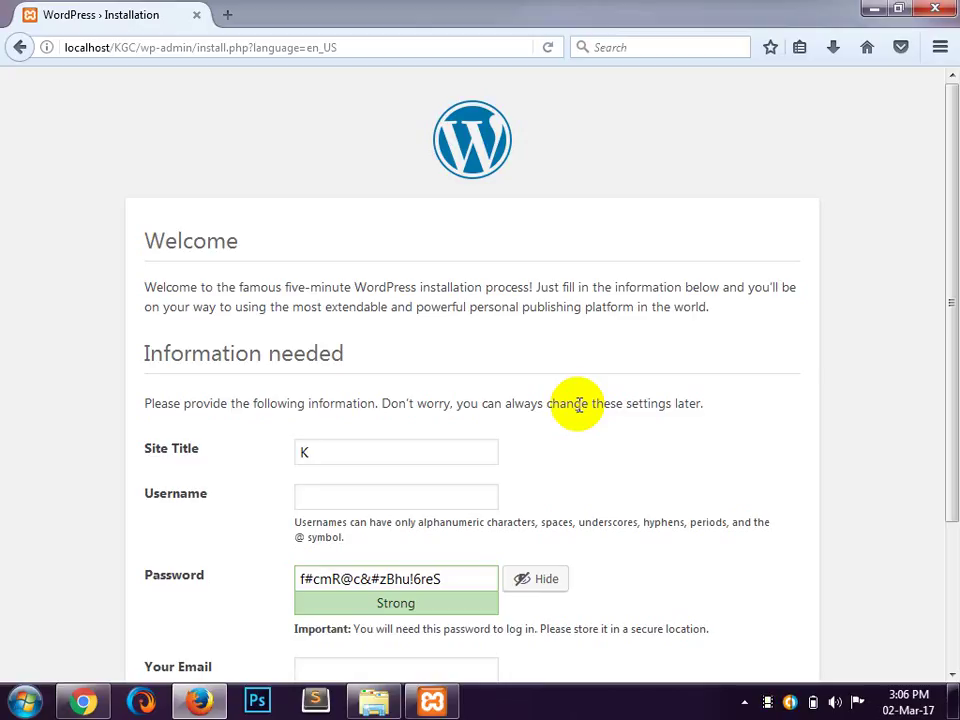
Step: Enter Site Title 'Kushtia Govt. College', the admin username, and a simple password
type("ushtia Govt. College")
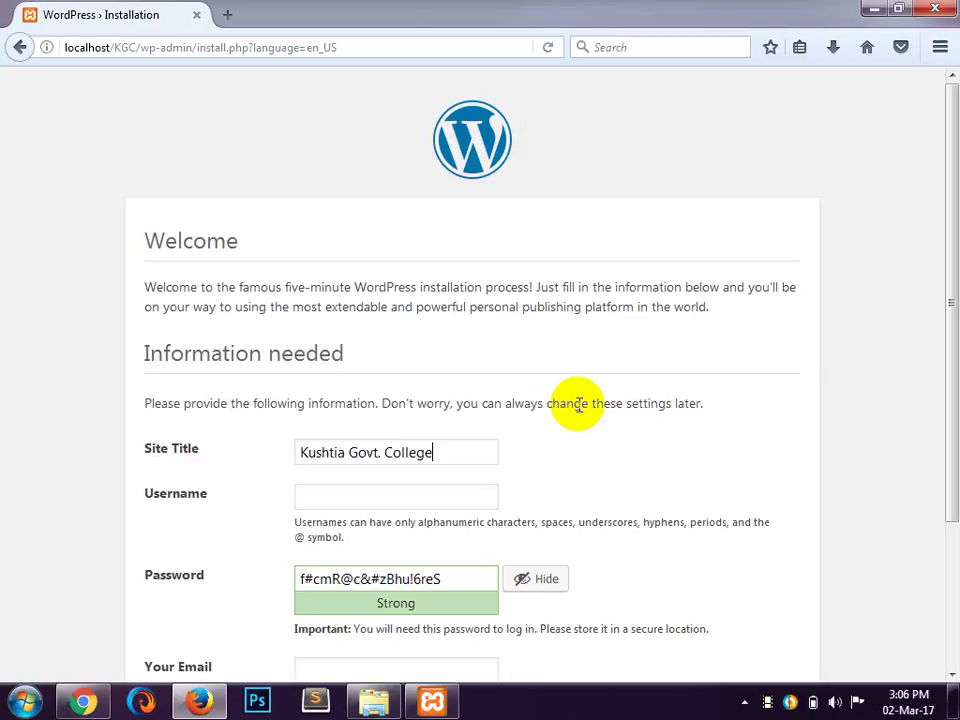
key("Tab")
type("somir")
key("Tab")
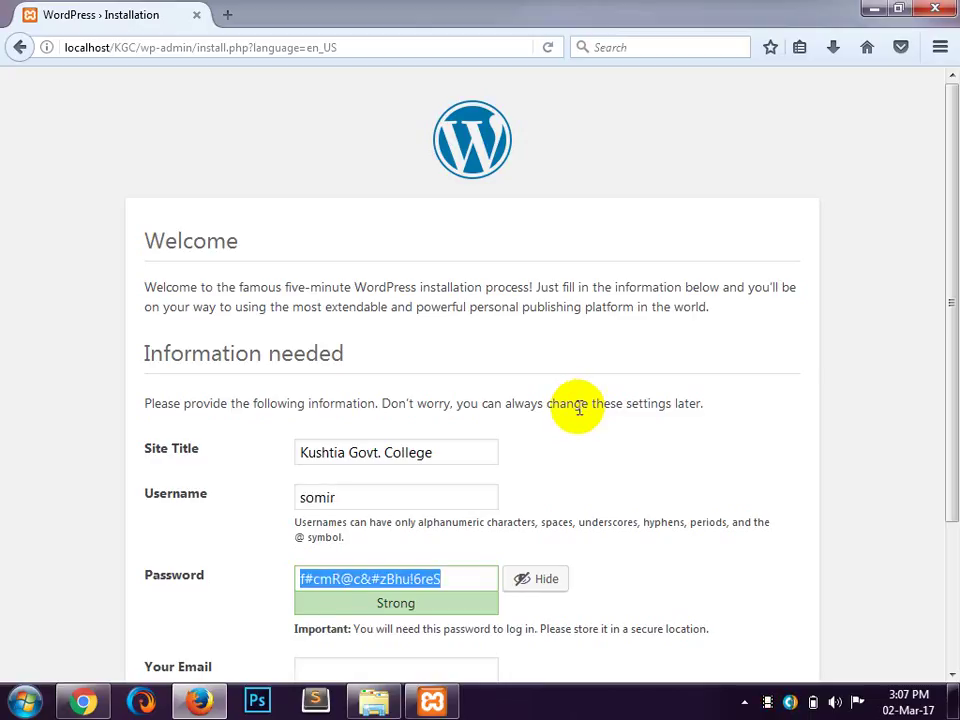
type("1")
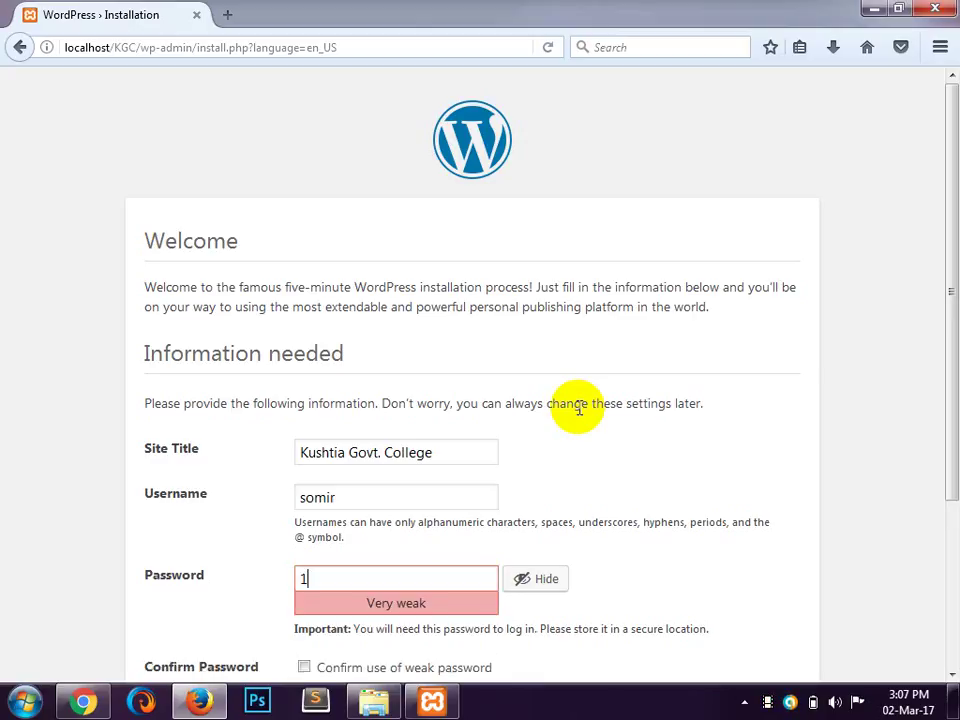
type("23456")
Step: Confirm the weak password, add the admin e-mail, discourage search indexing, and install WordPress
scroll(577, 410, "down", 4)
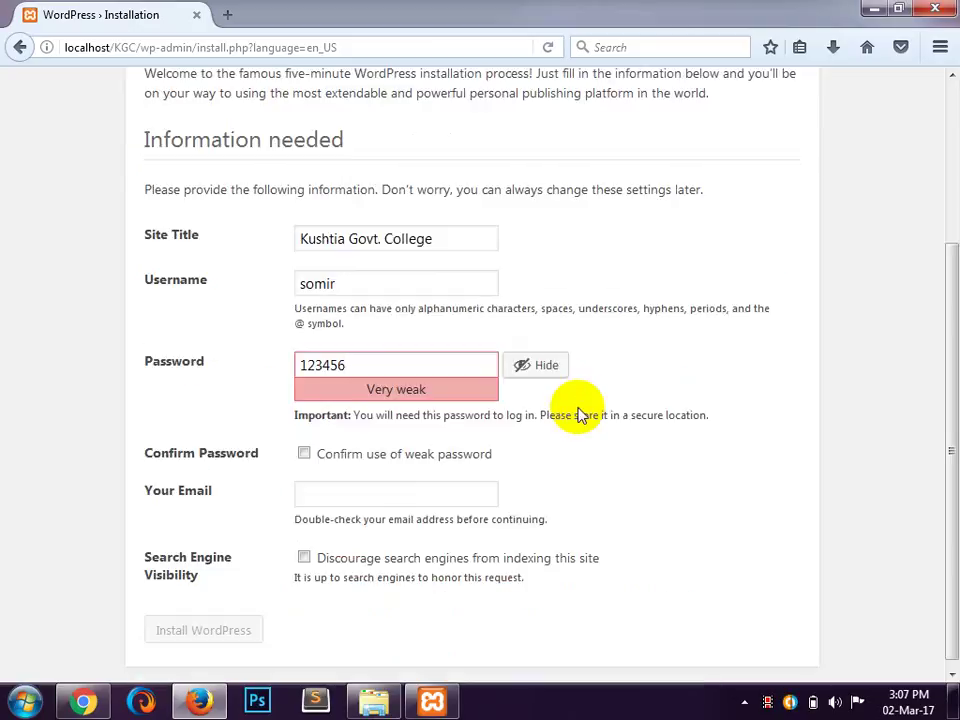
left_click(307, 459)
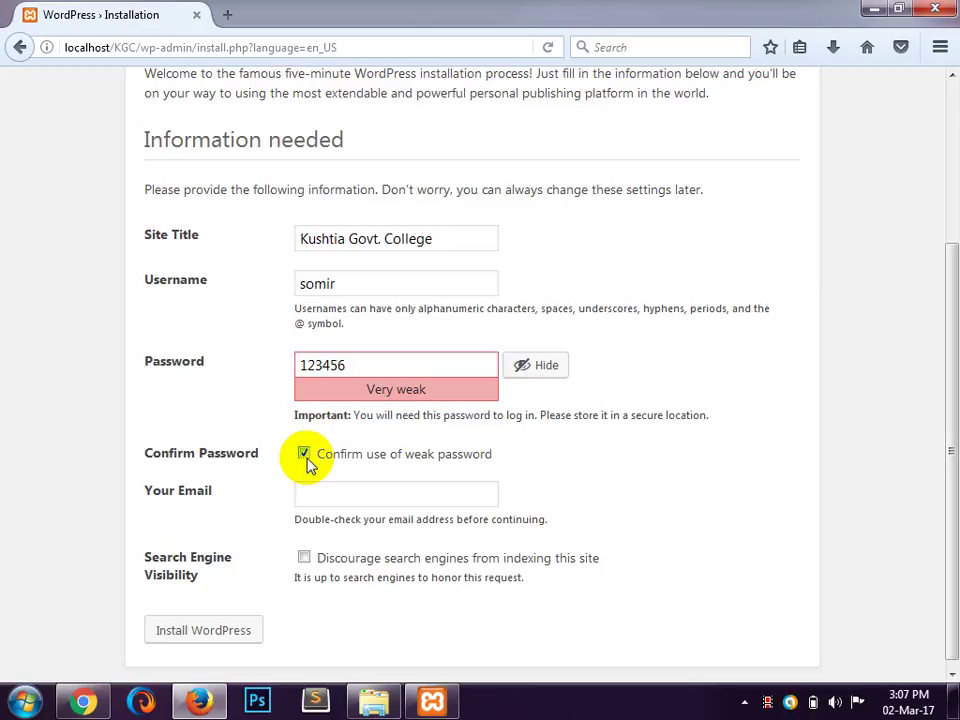
left_click(410, 495)
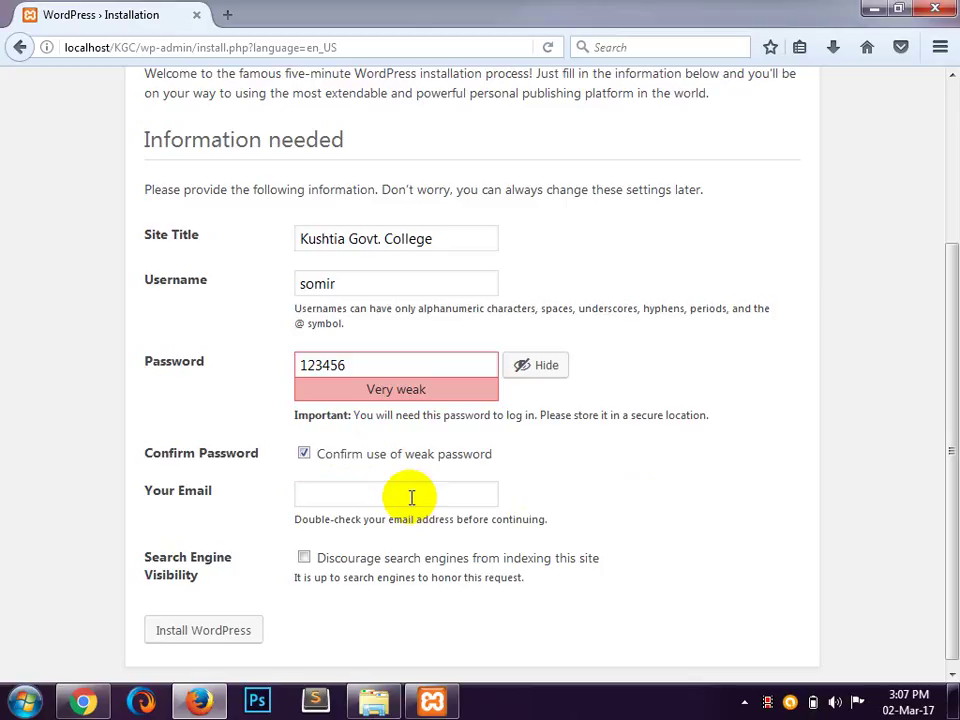
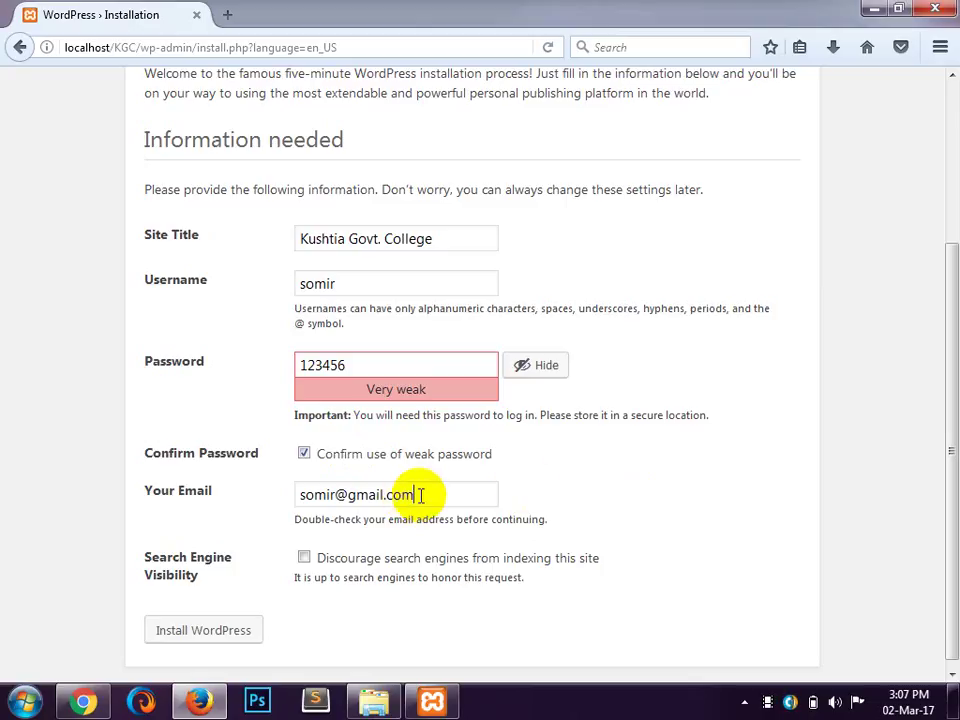
scroll(589, 480, "down", 1)
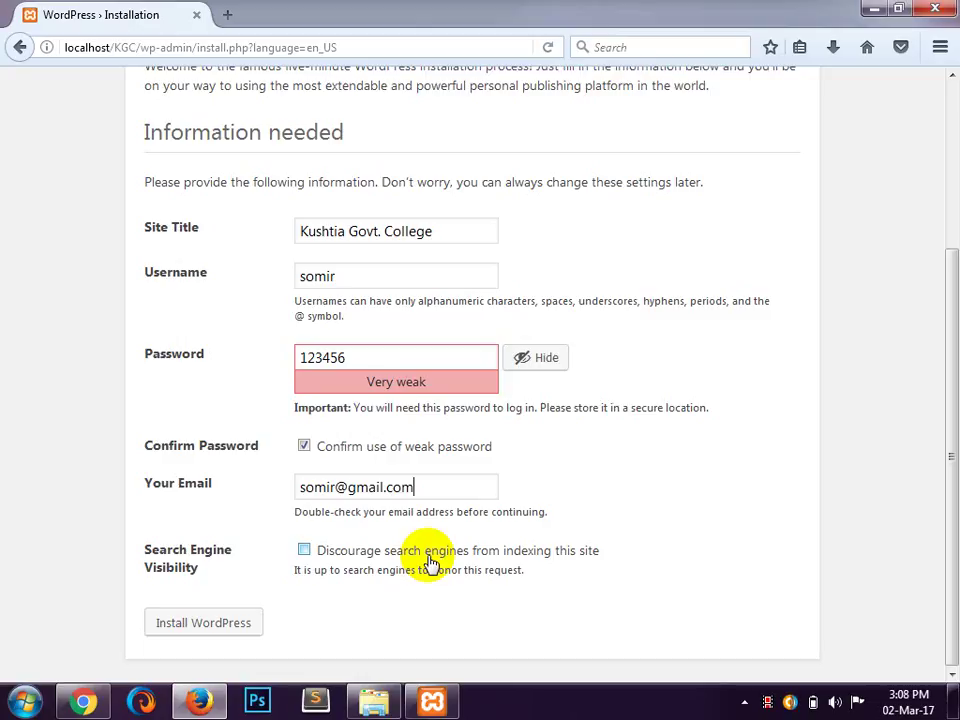
left_click(304, 551)
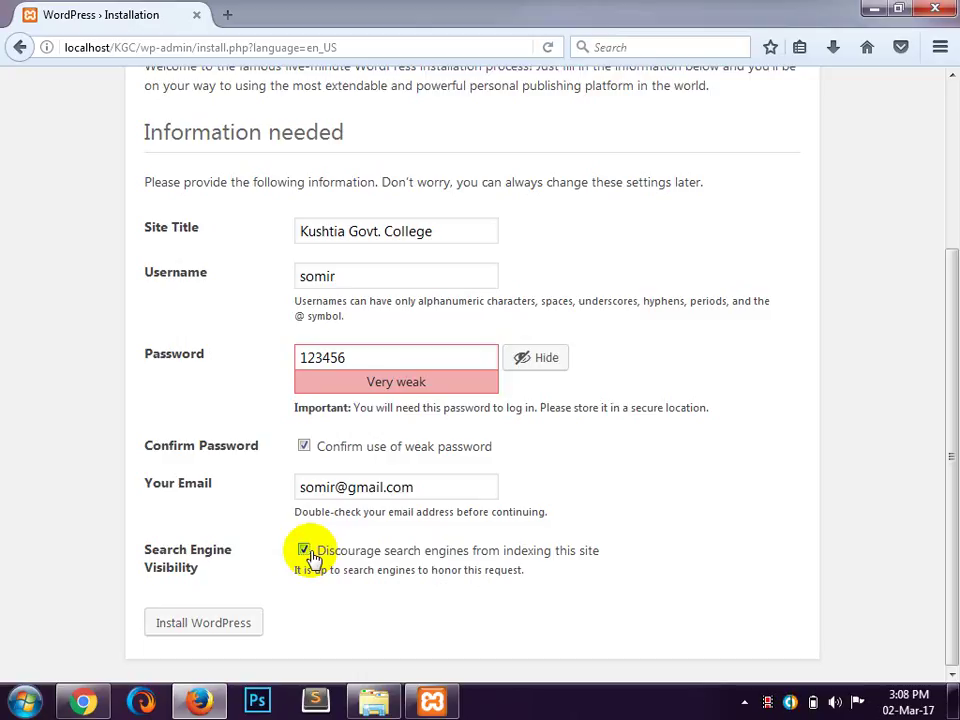
left_click(197, 634)
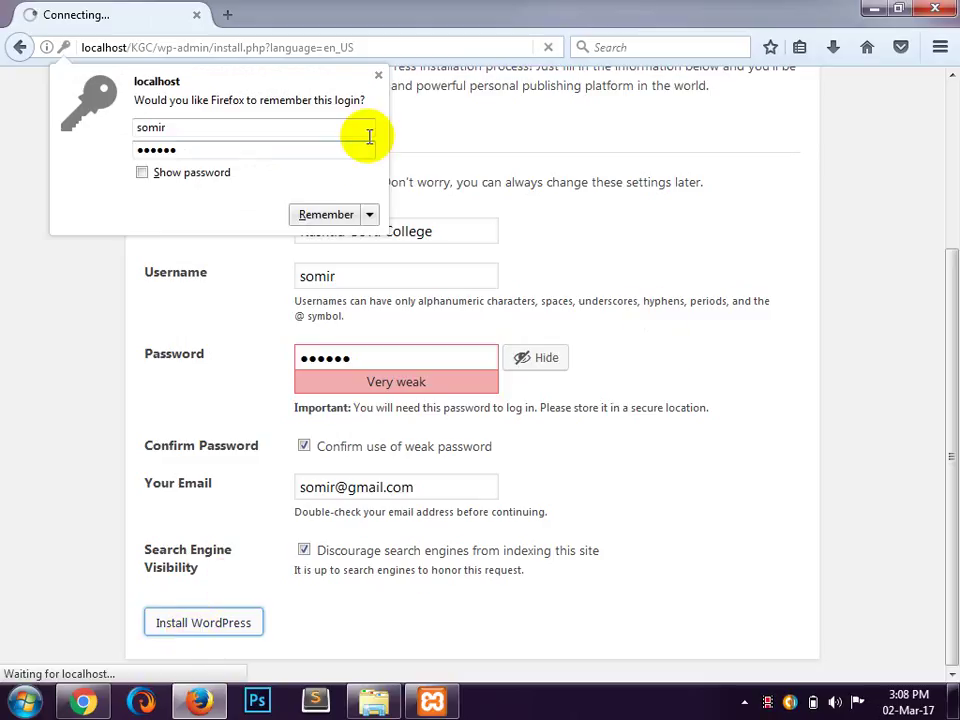
Step: Log in to the dashboard with the admin password and Remember Me ticked
left_click(378, 77)
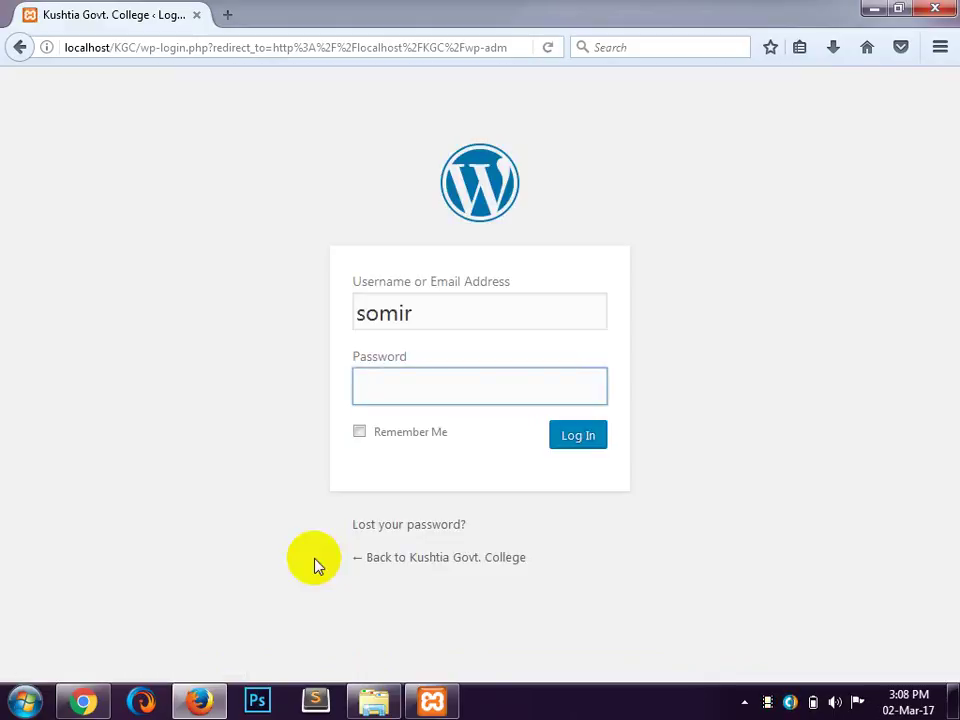
type("123456")
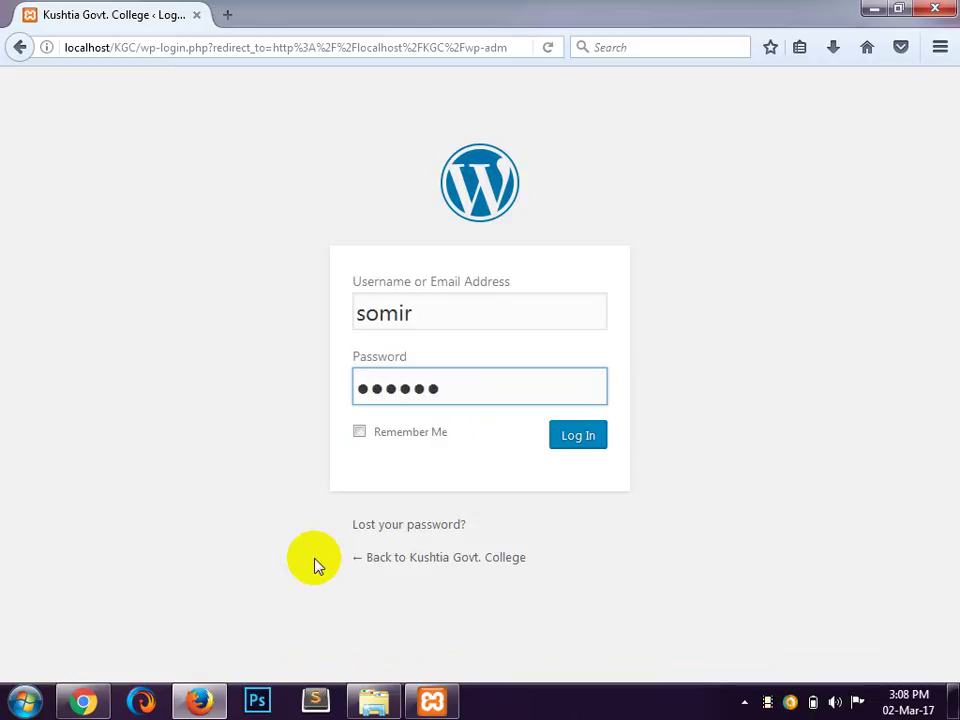
left_click(400, 440)
left_click(593, 444)
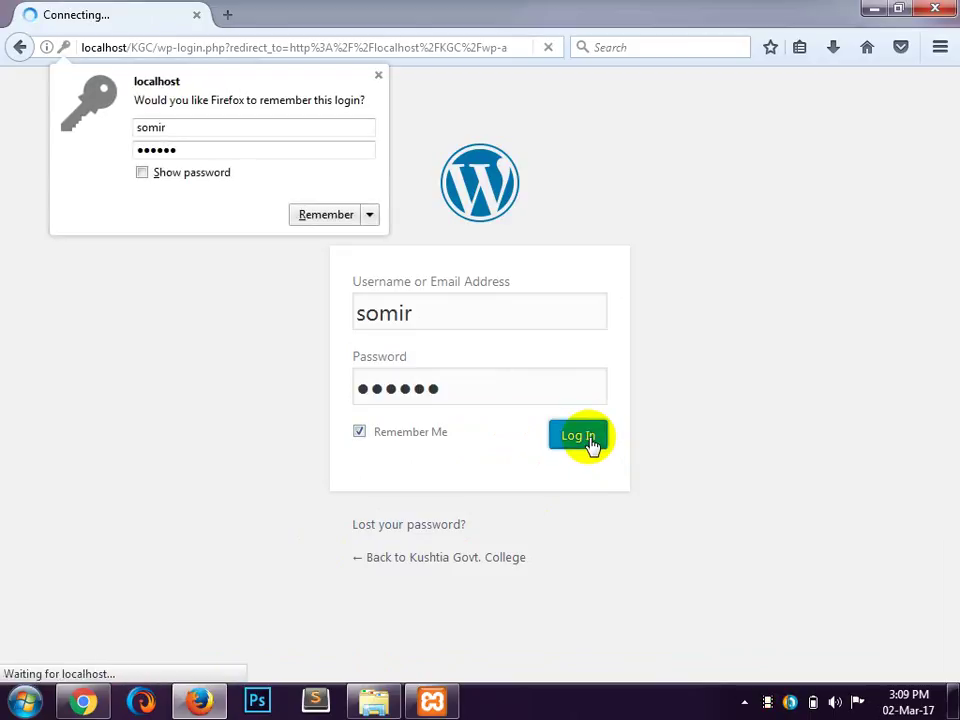
Step: Dismiss the save-login prompt and switch to Chrome, selecting its current address
left_click(374, 80)
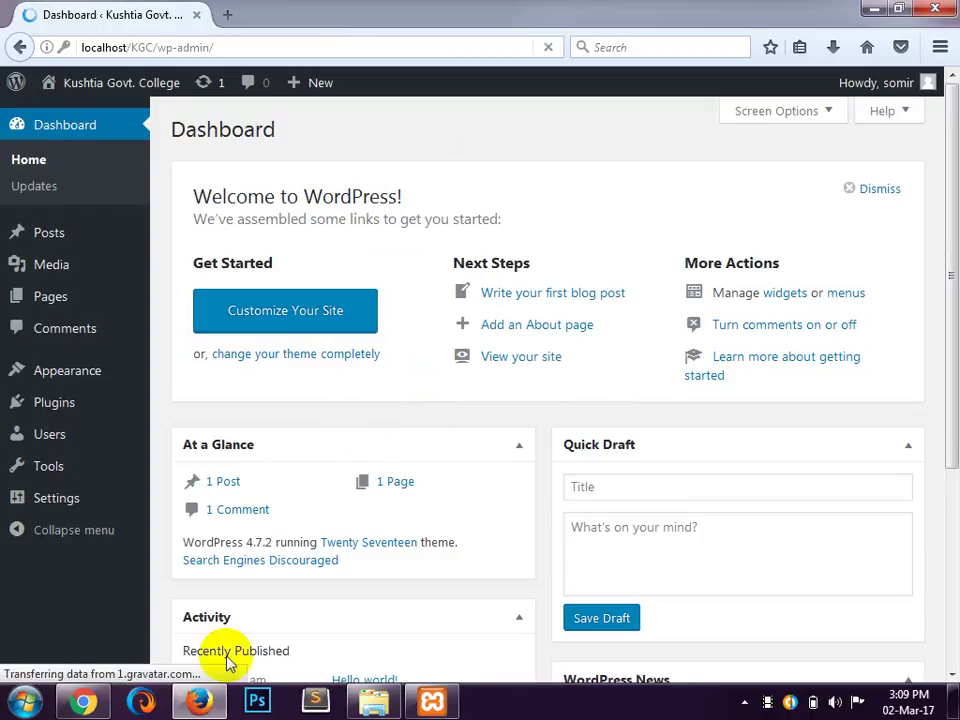
left_click(82, 705)
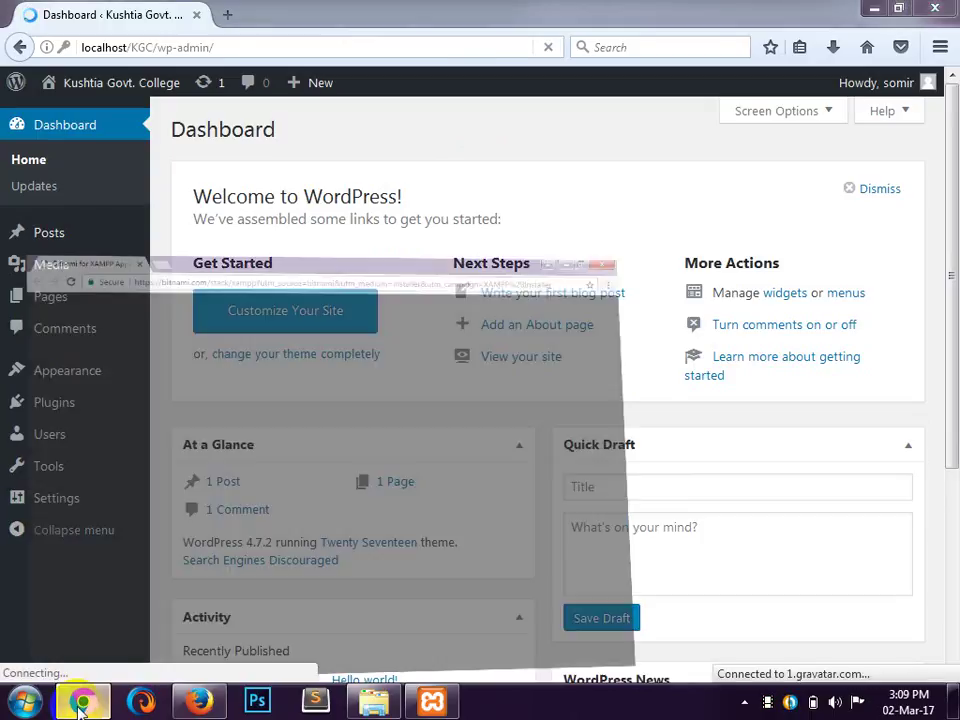
left_click(351, 44)
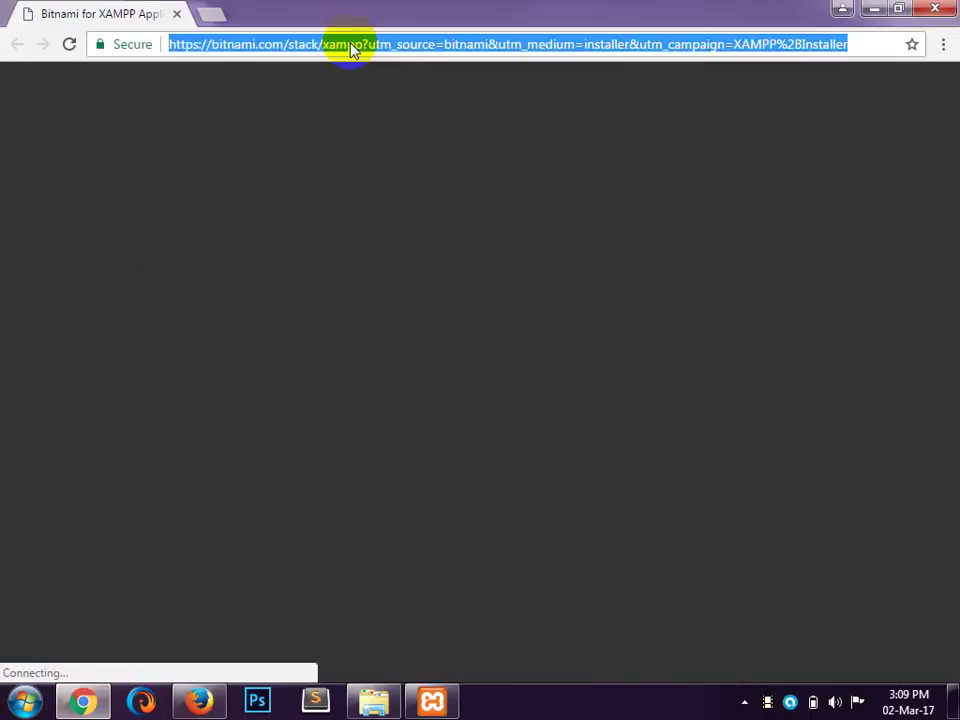
Step: Load localhost/KGC in Chrome to show the Kushtia Govt. College front page
type("lo")
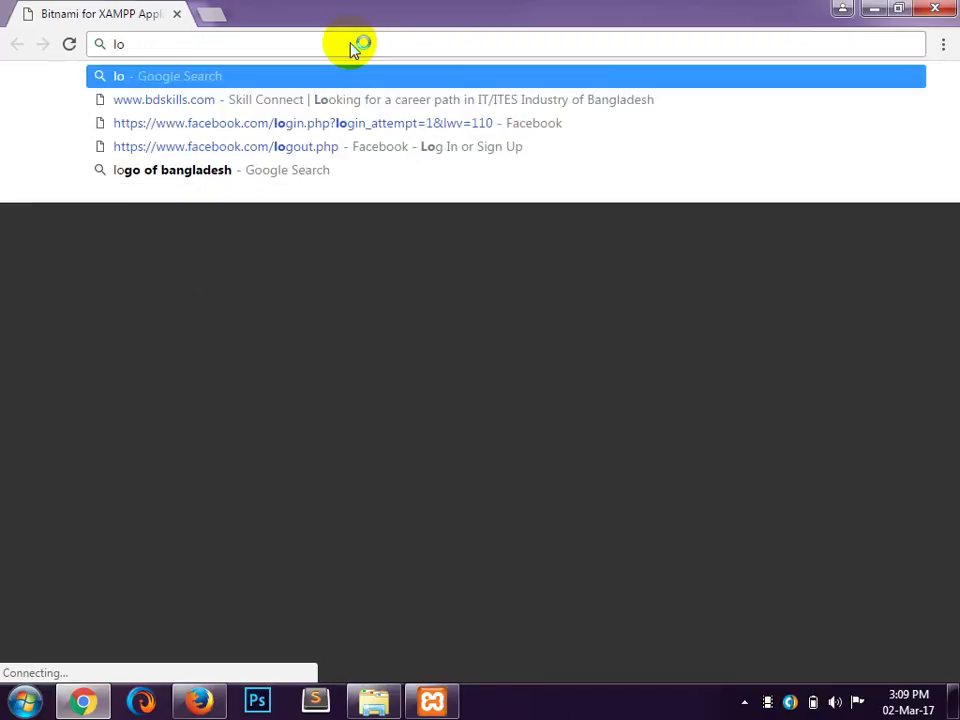
type("calhow")
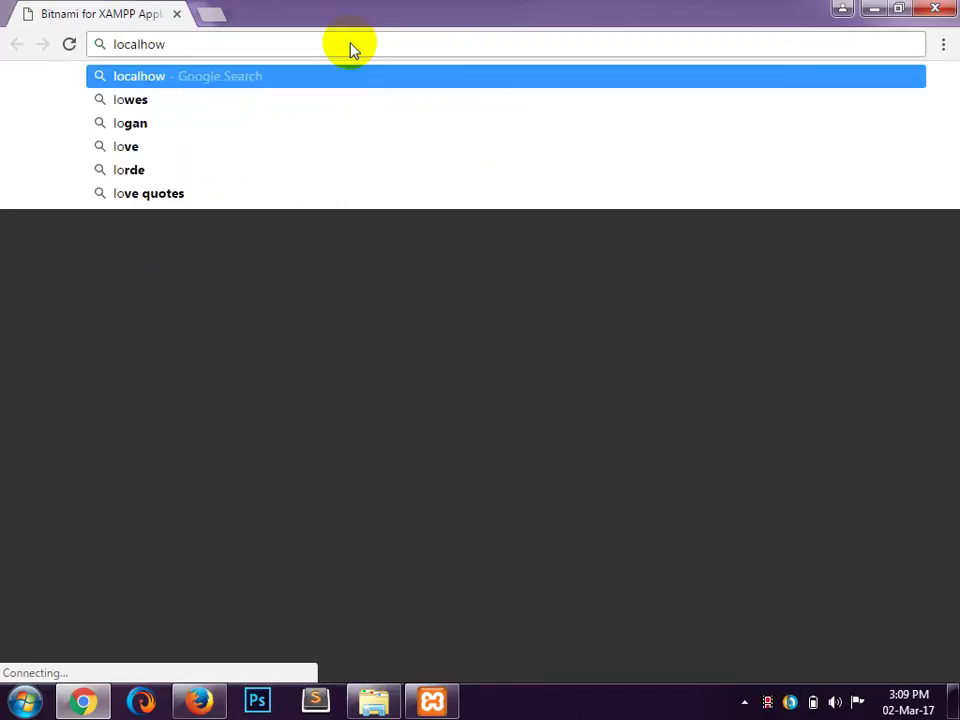
key("BackSpace")
type("st/")
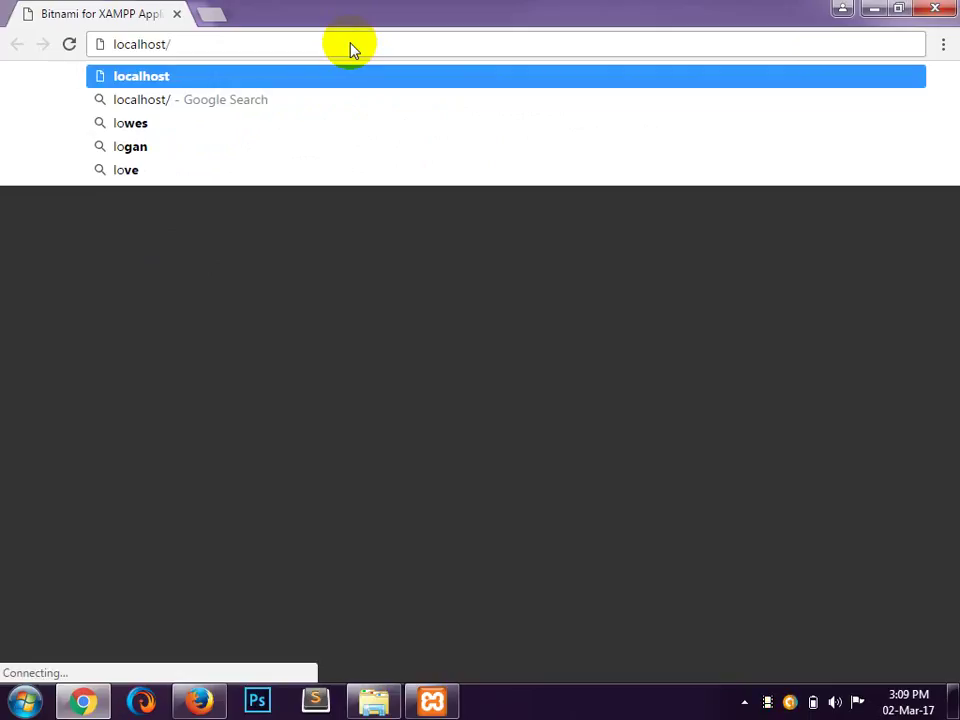
type("KGC")
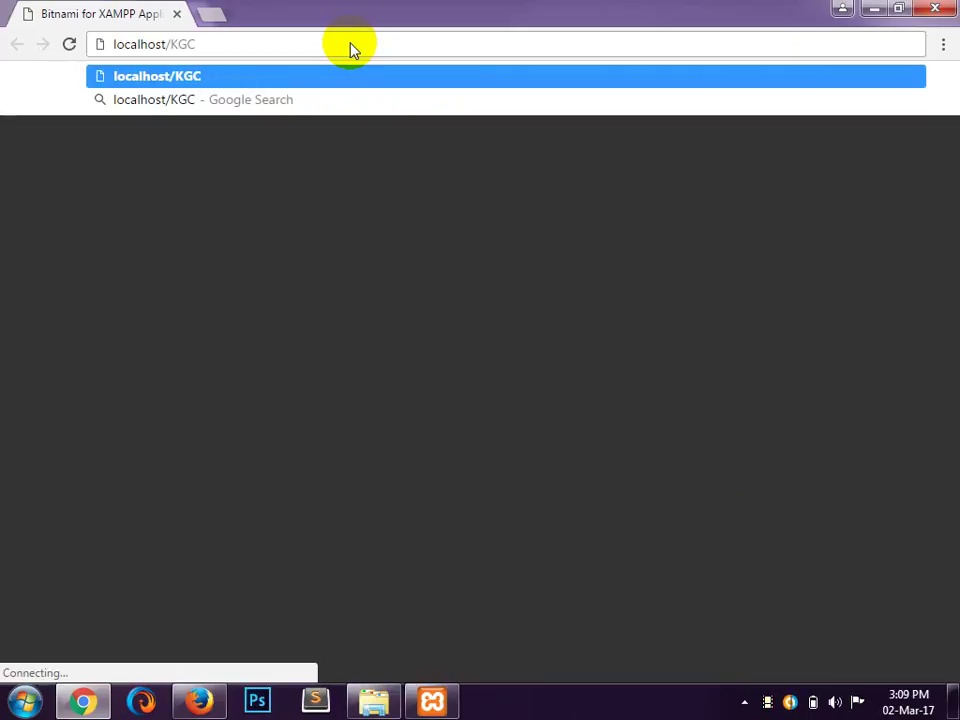
key("Return")
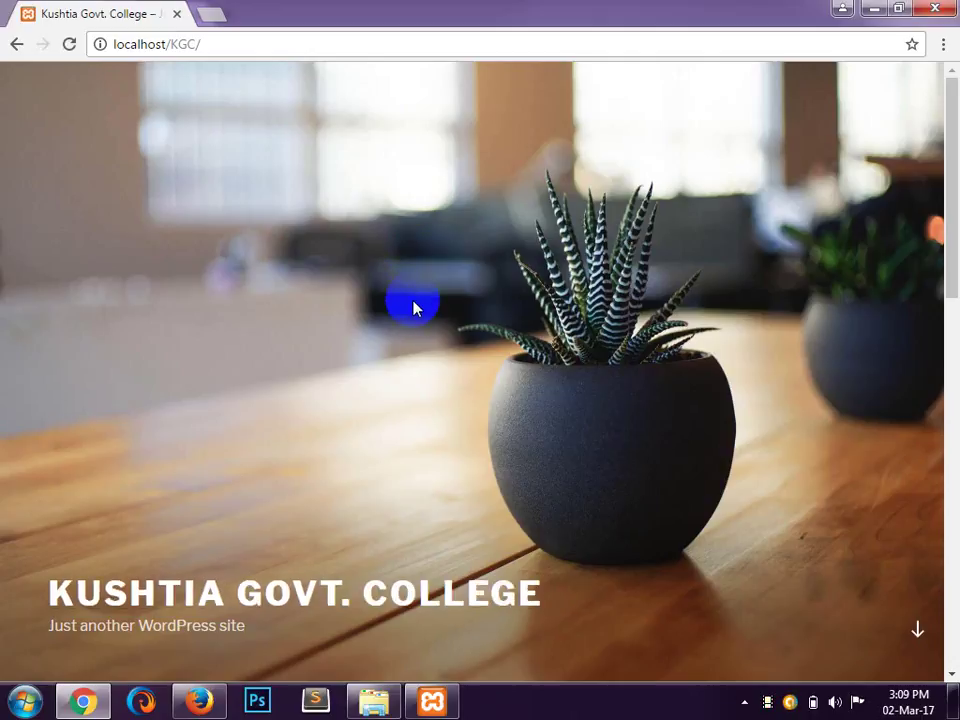
scroll(415, 308, "down", 4)
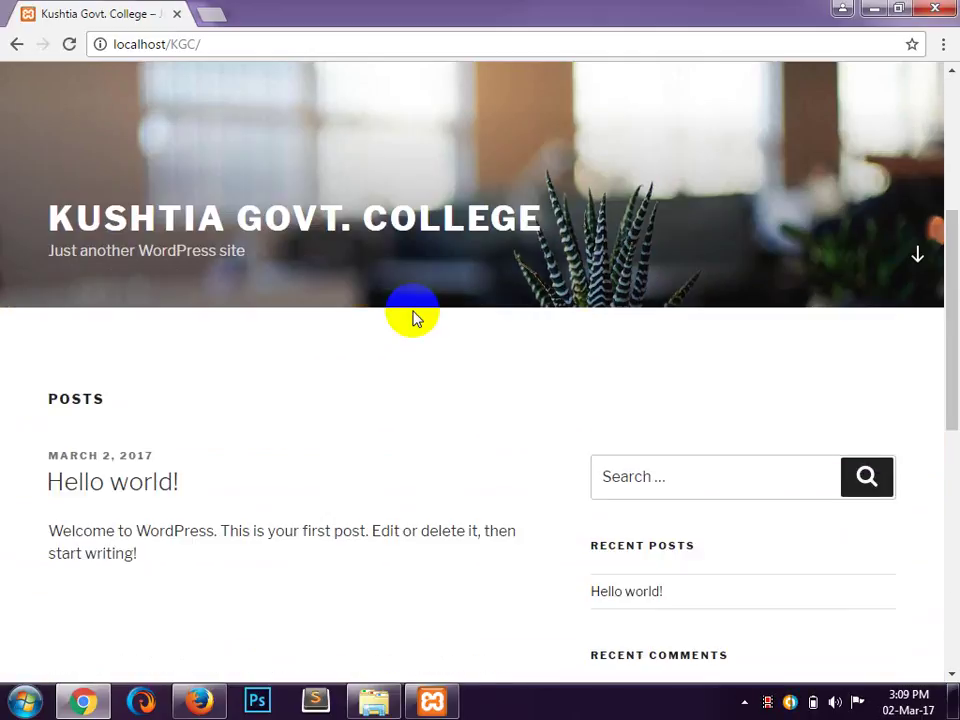
scroll(415, 318, "down", 2)
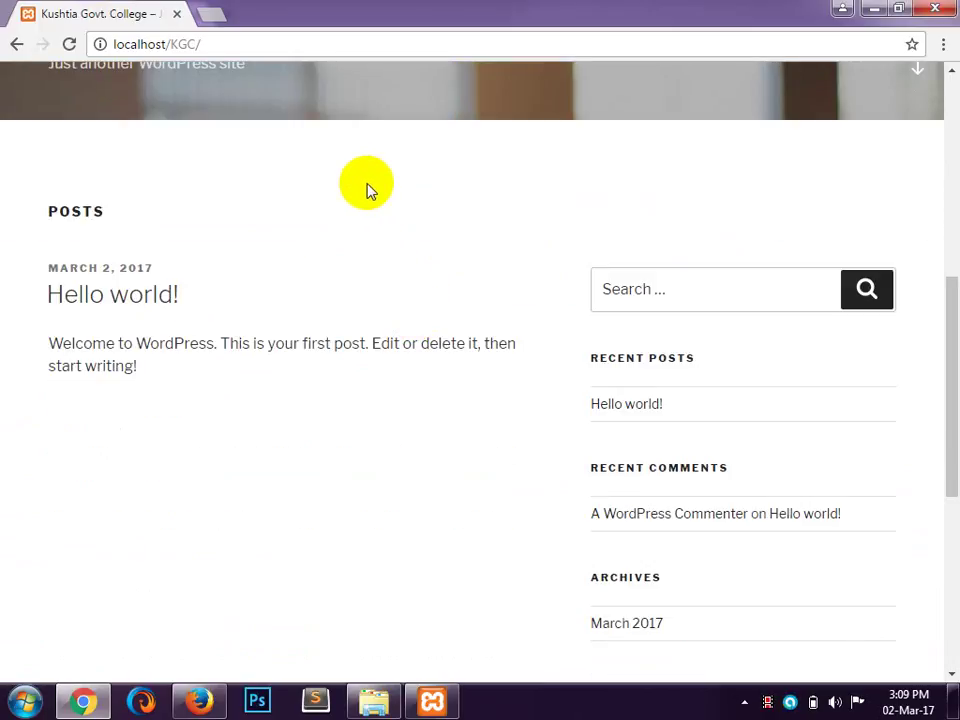
scroll(367, 190, "down", 3)
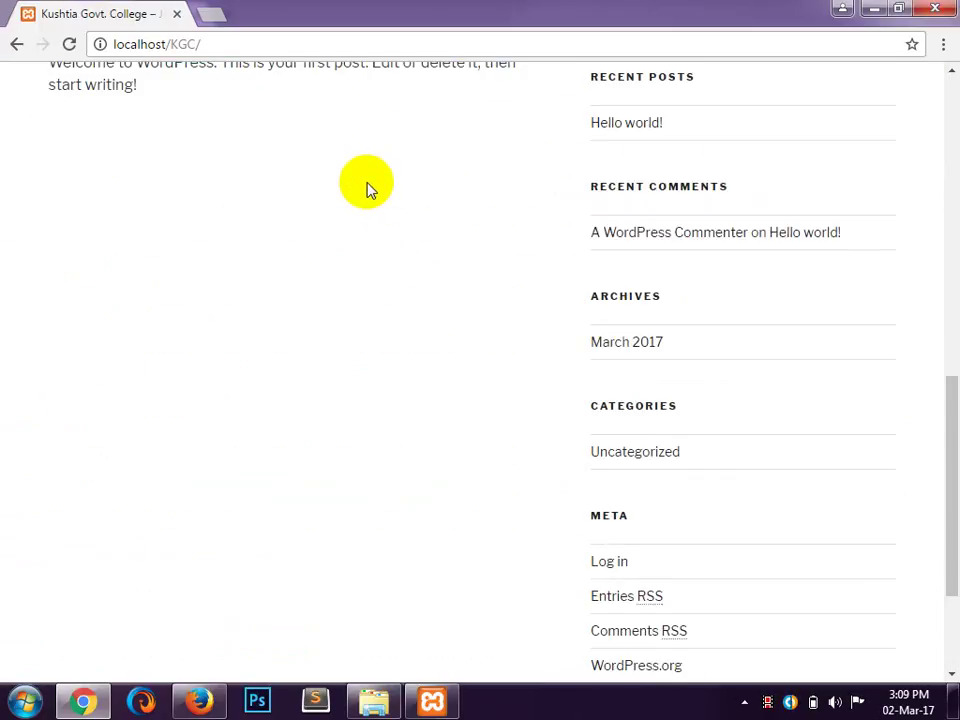
scroll(367, 192, "down", 2)
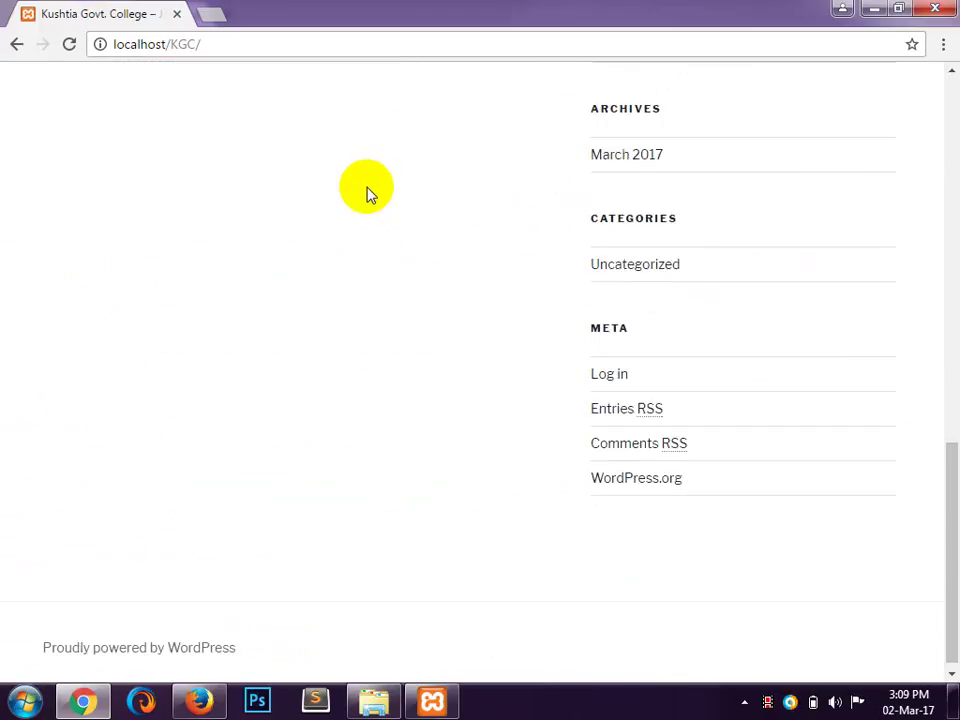
scroll(367, 197, "up", 6)
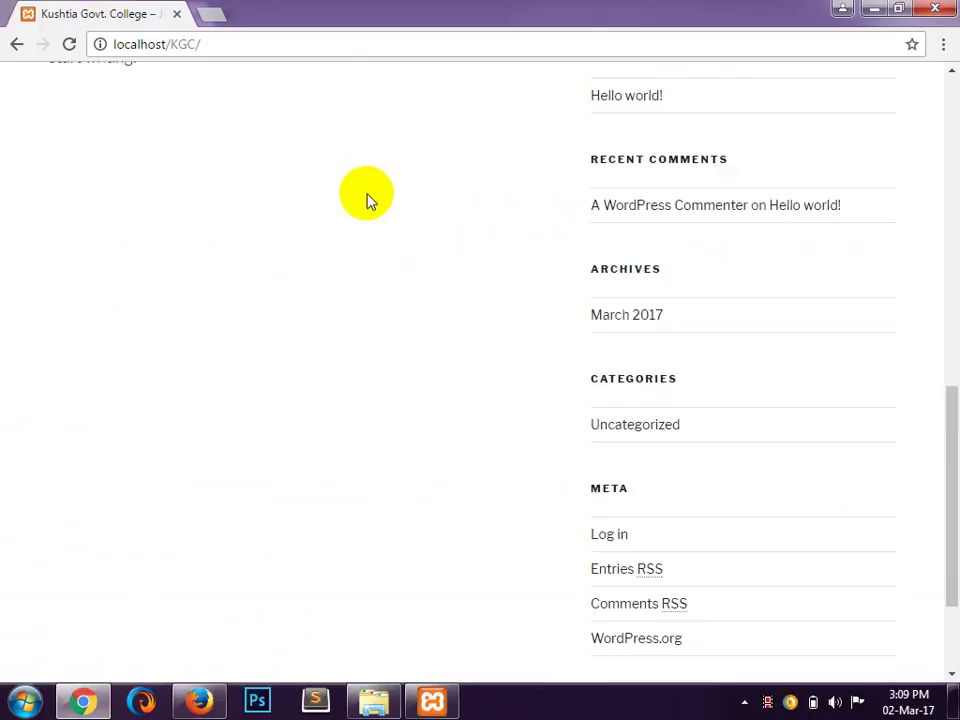
scroll(367, 200, "up", 3)
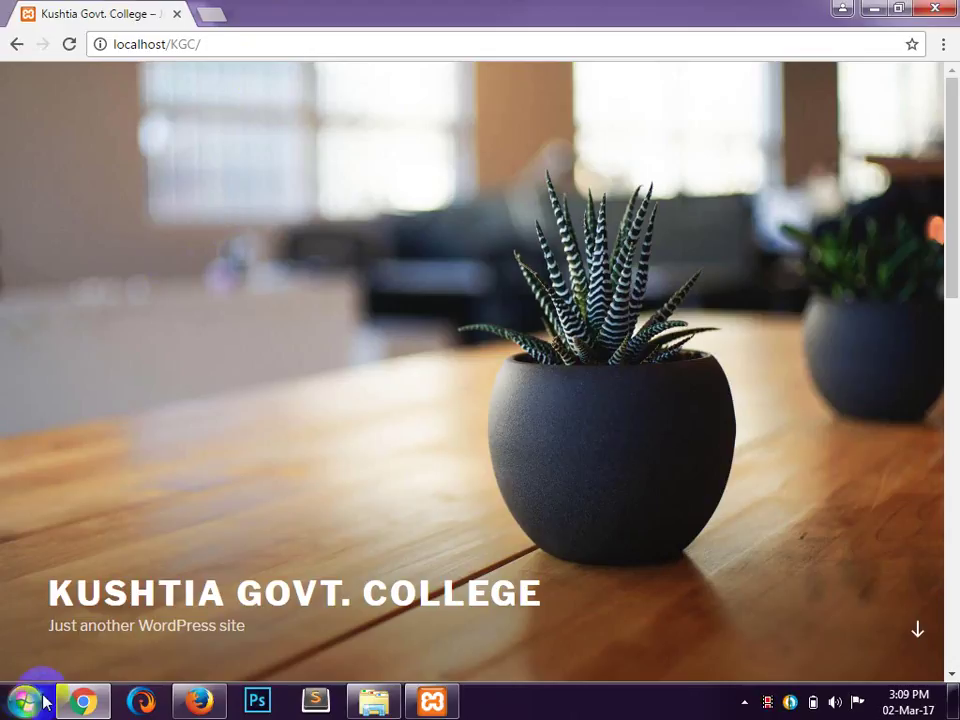
mouse_move(88, 705)
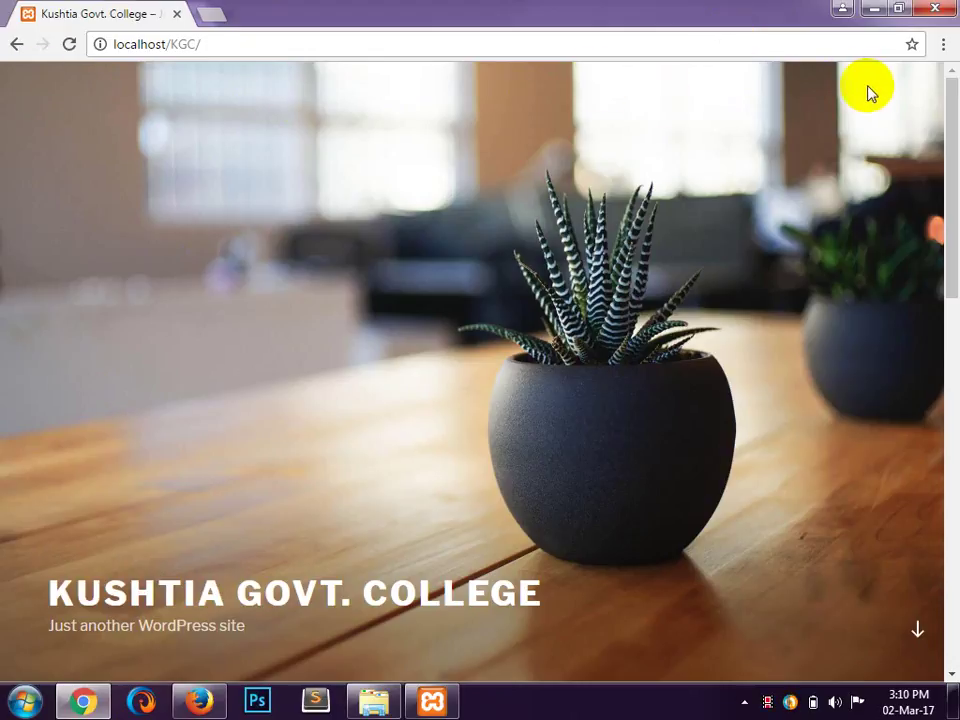
Step: Minimize Chrome to reveal the Kushtia Govt. College Dashboard in Firefox
left_click(882, 12)
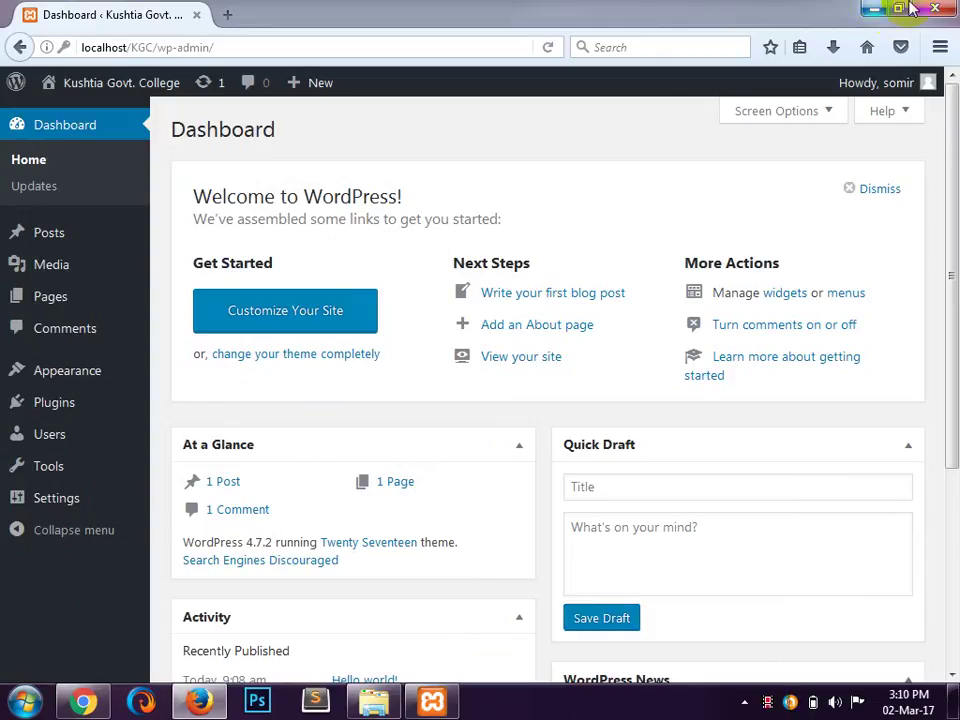
mouse_move(128, 96)
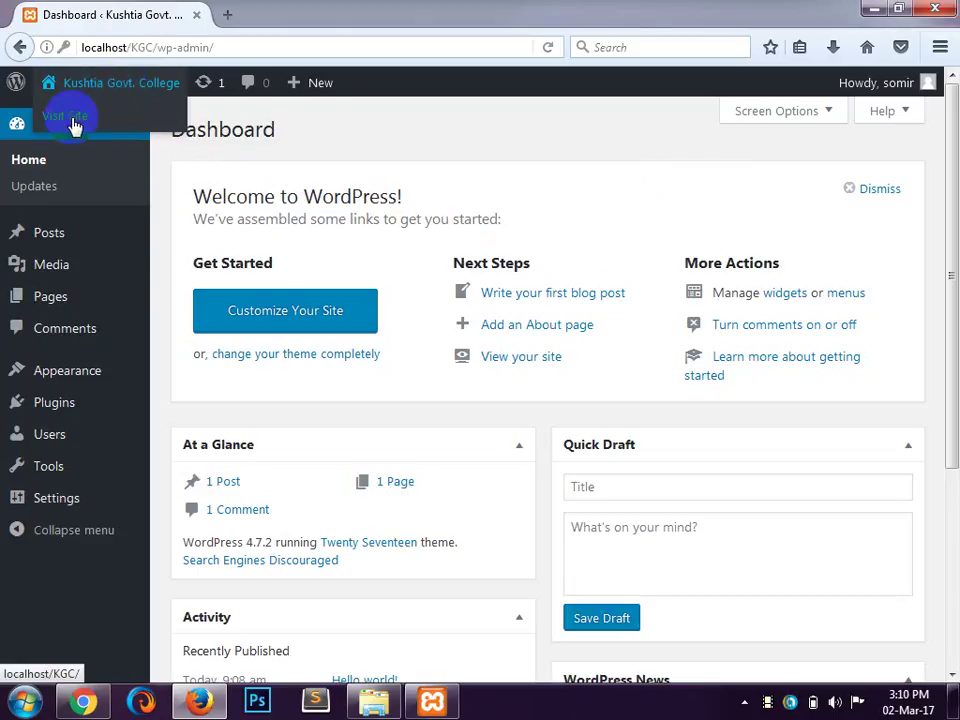
Step: Open Visit Site in a new Firefox tab and switch to that tab
right_click(74, 125)
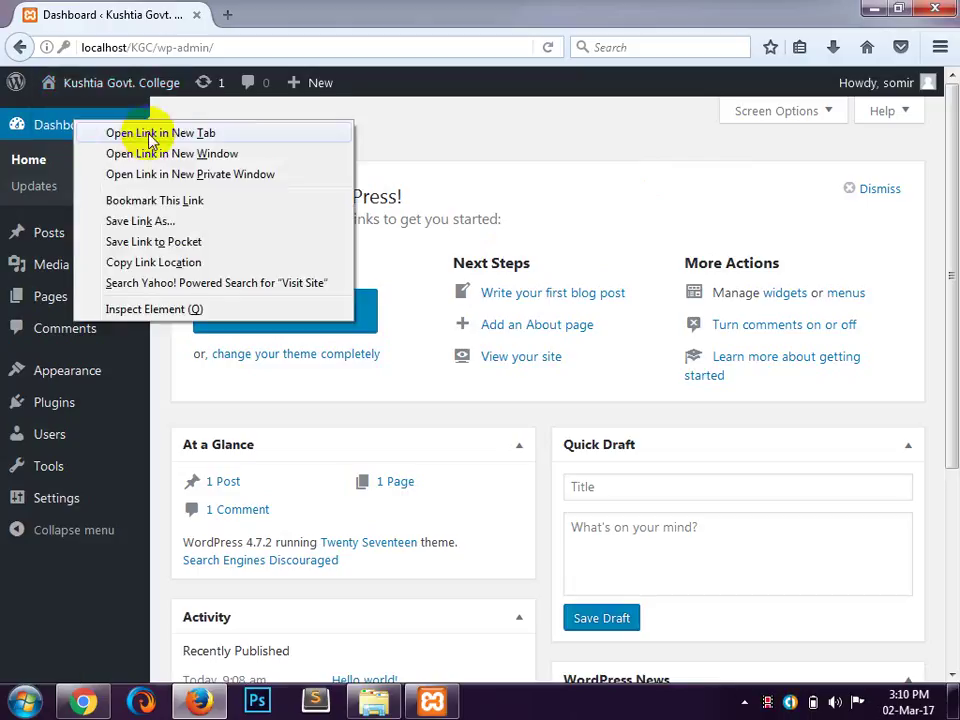
left_click(150, 135)
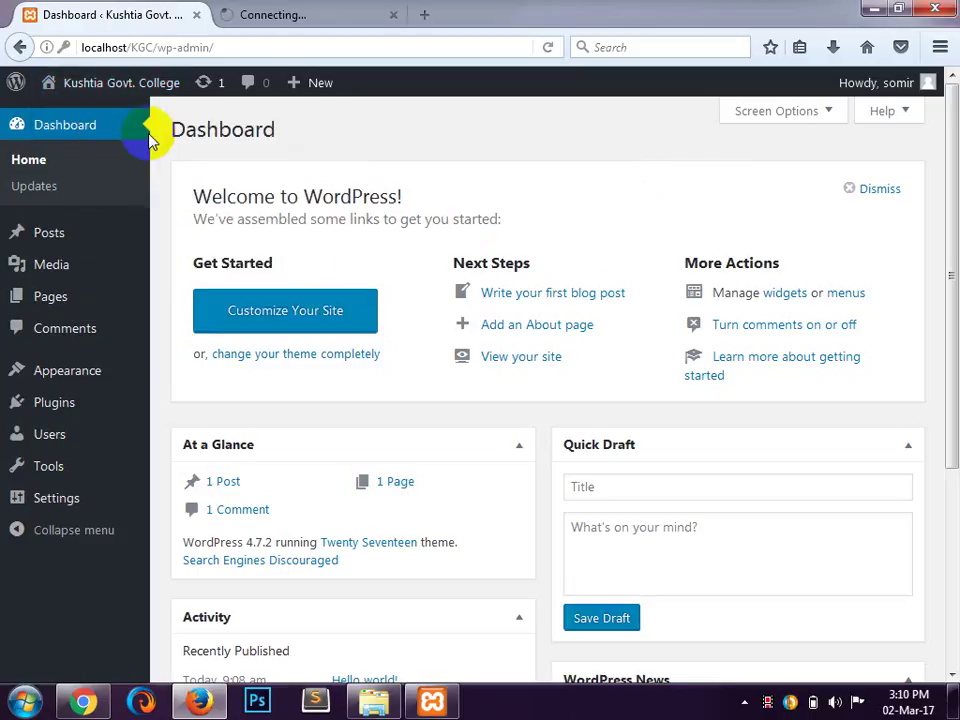
left_click(340, 25)
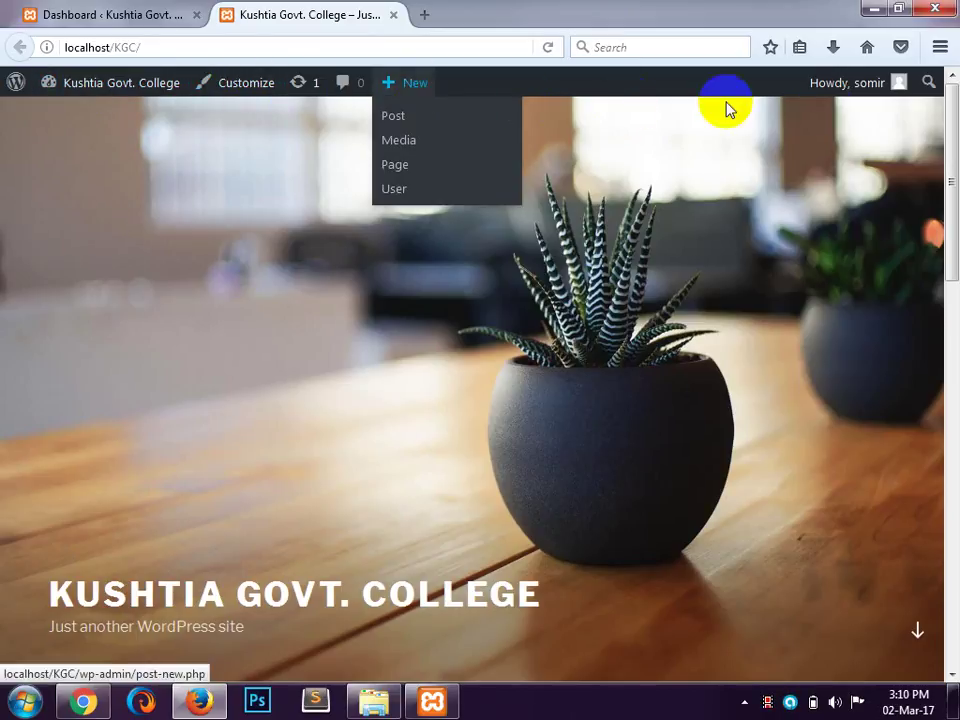
mouse_move(889, 96)
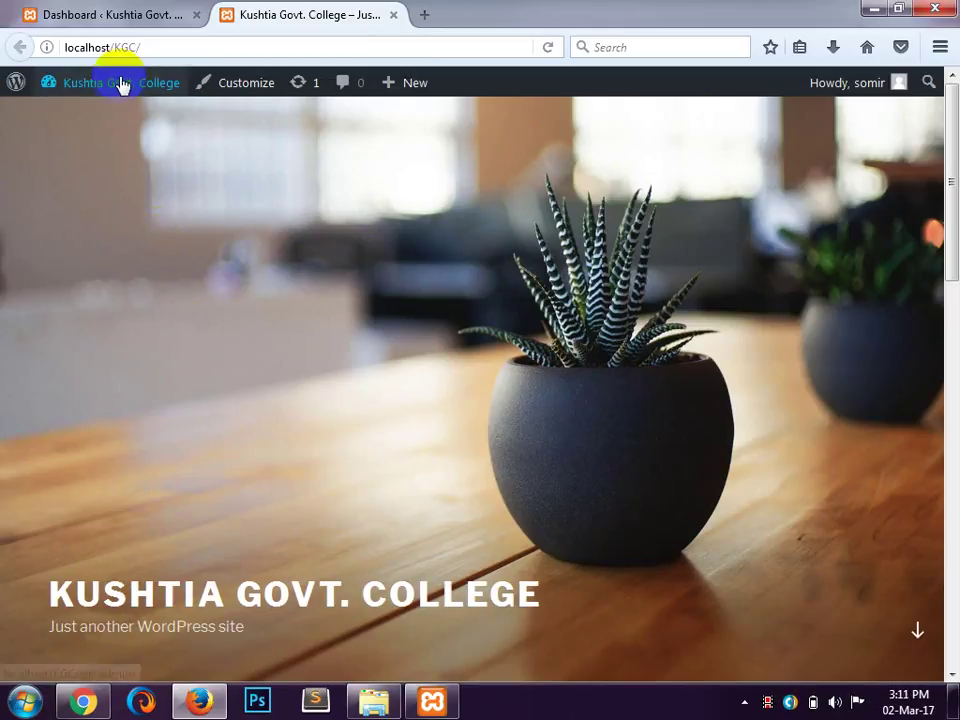
Step: Scroll through the site in Chrome, then go back to Firefox's Dashboard tab
left_click(228, 90)
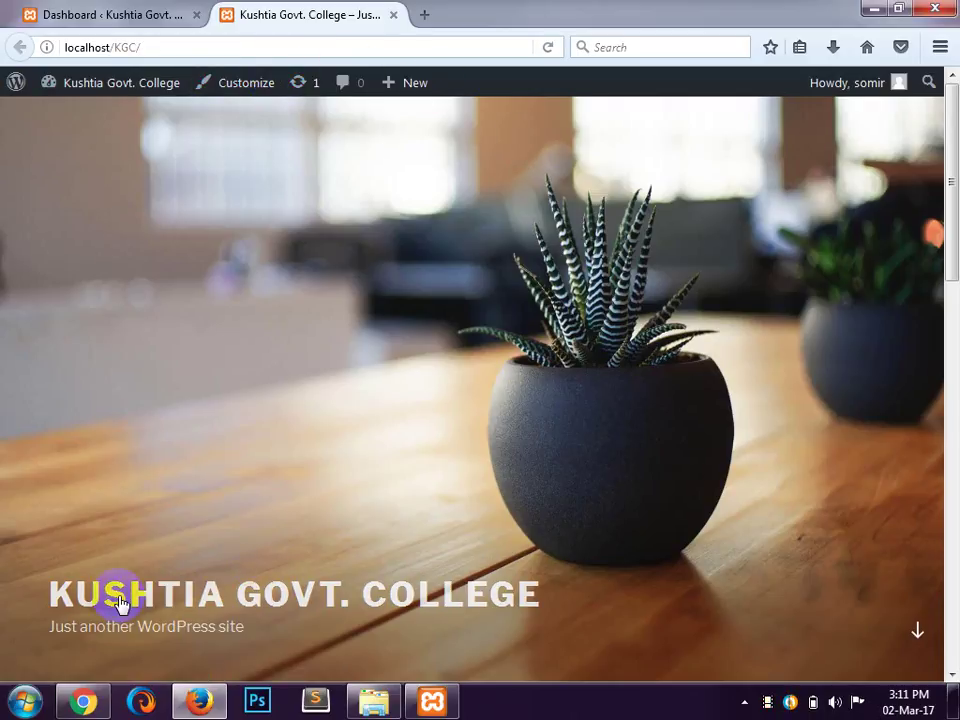
left_click(80, 701)
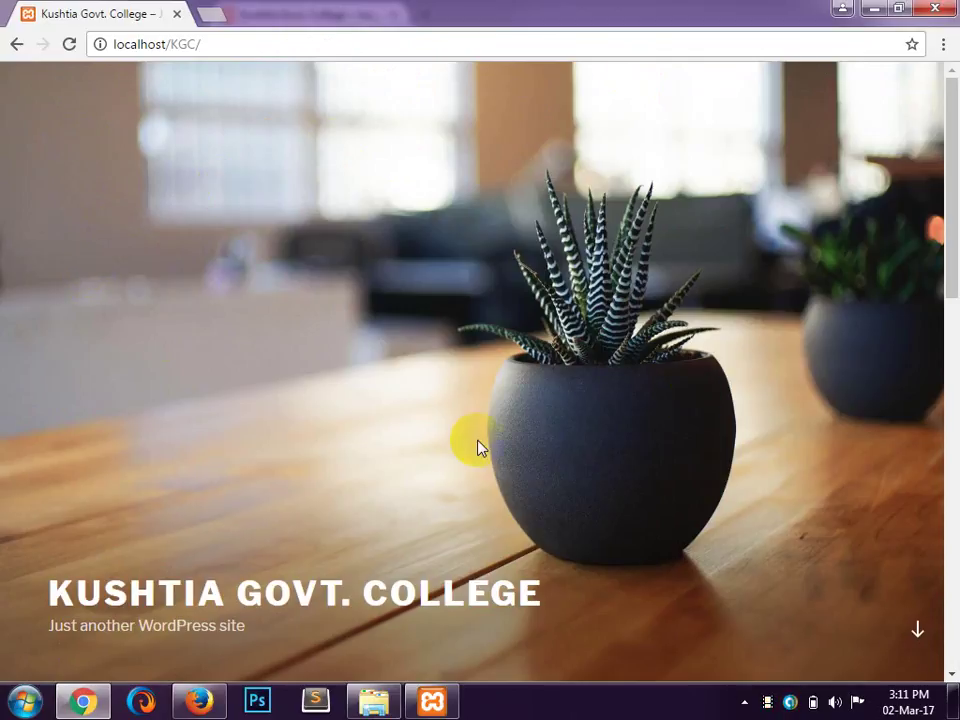
scroll(478, 447, "down", 10)
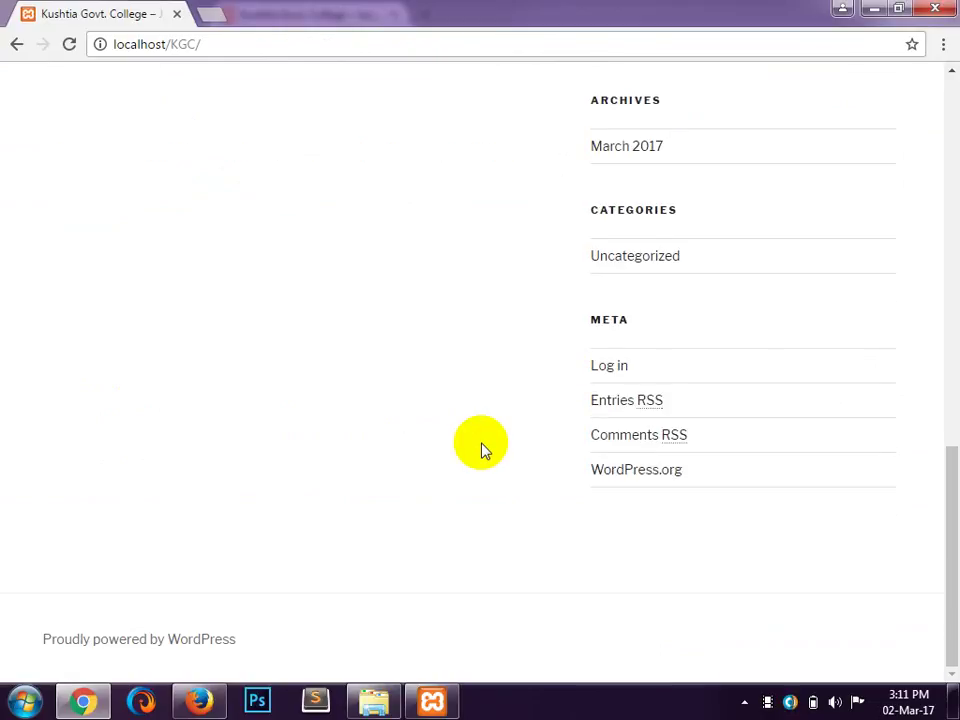
scroll(482, 446, "up", 4)
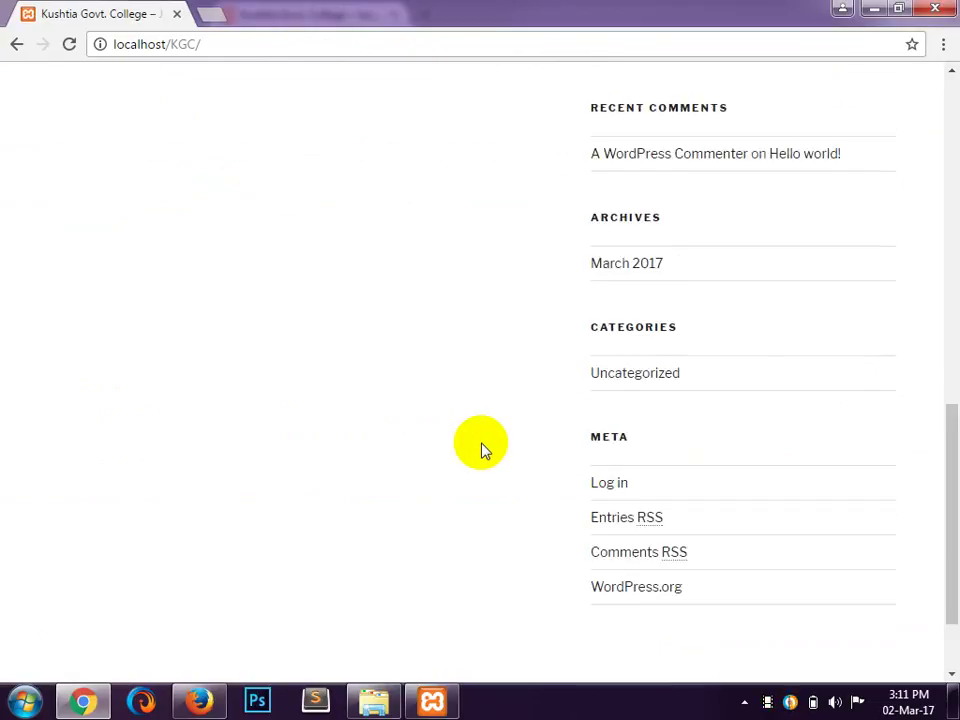
left_click(201, 702)
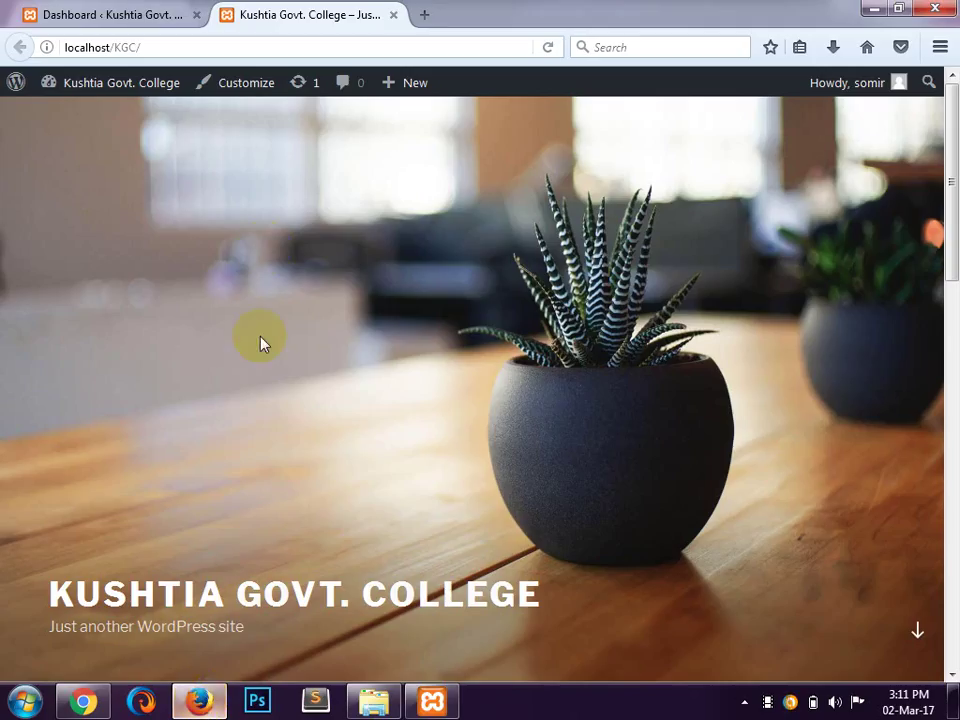
left_click(140, 14)
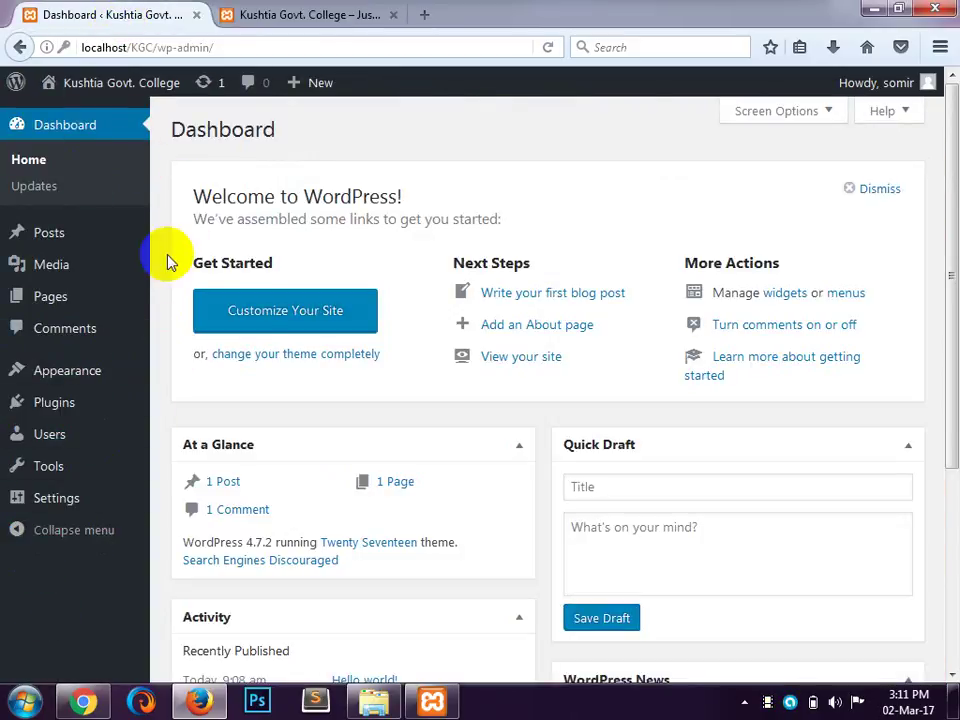
mouse_move(62, 244)
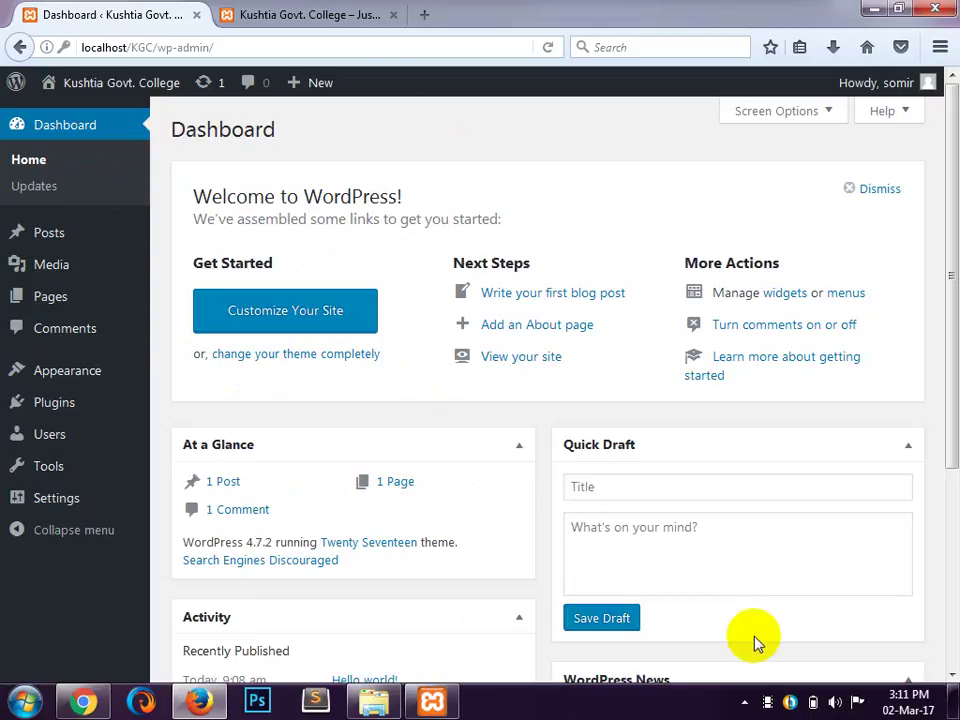
left_click(766, 703)
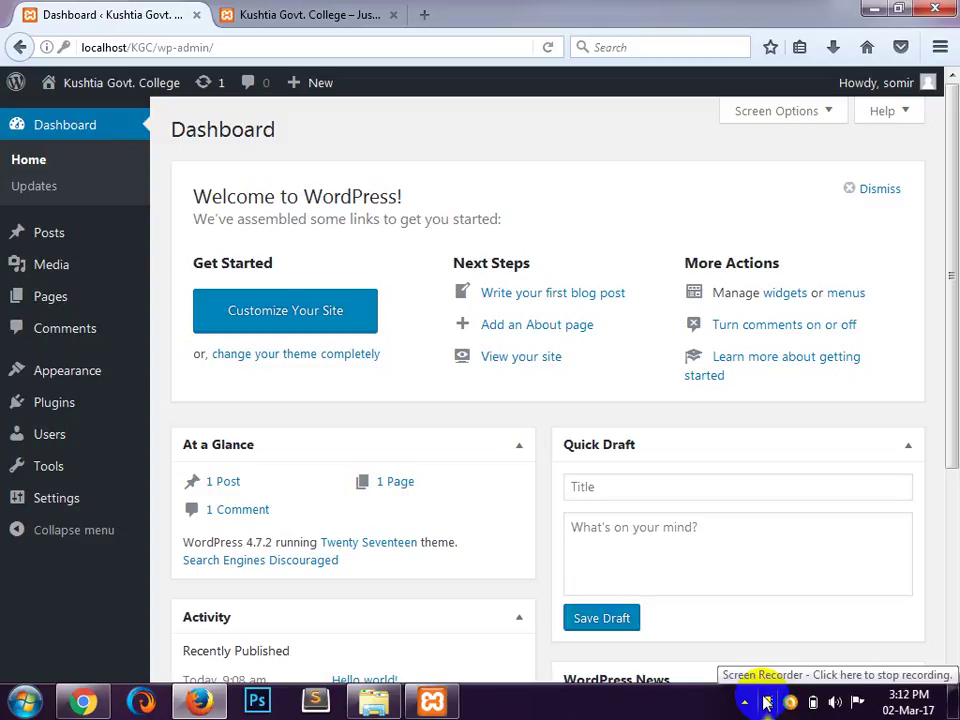
left_click(766, 703)
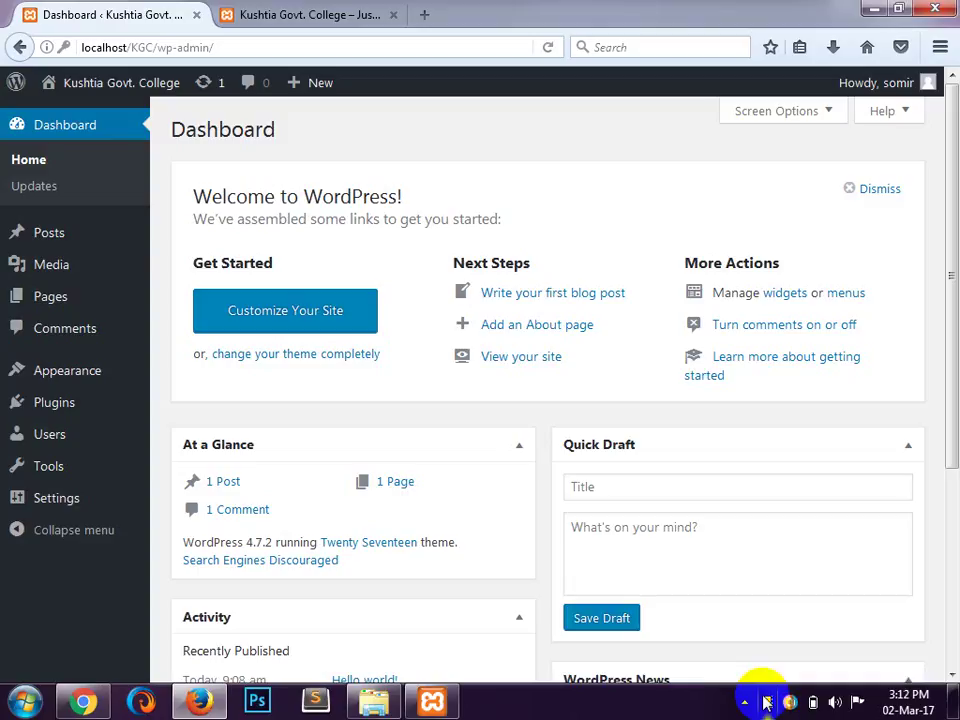